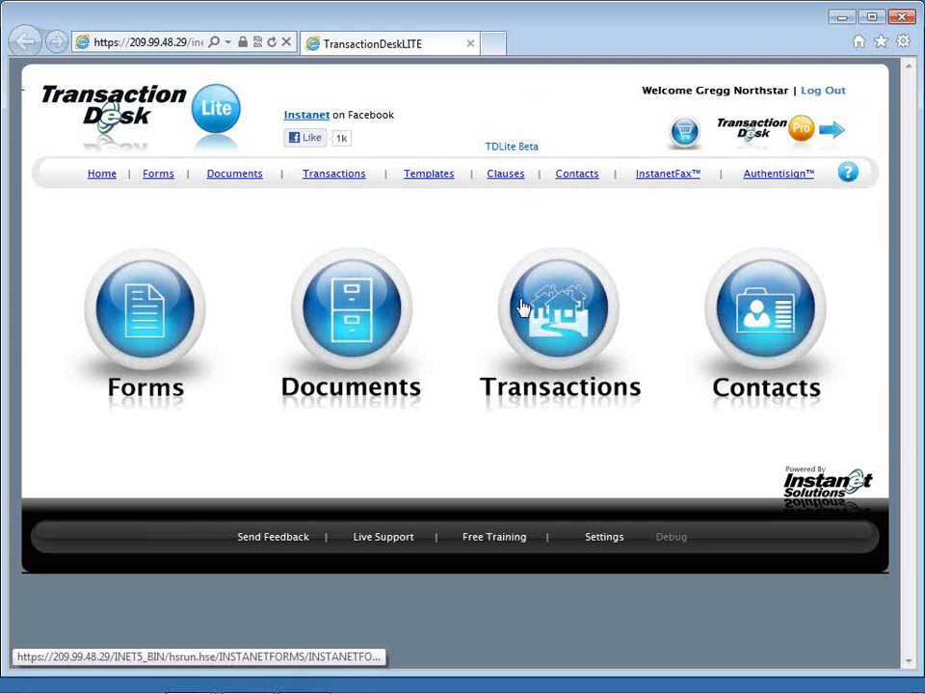
# Switch from TransactionDesk Lite to the Pro home page using the Pro logo.
pyautogui.click(784, 138)
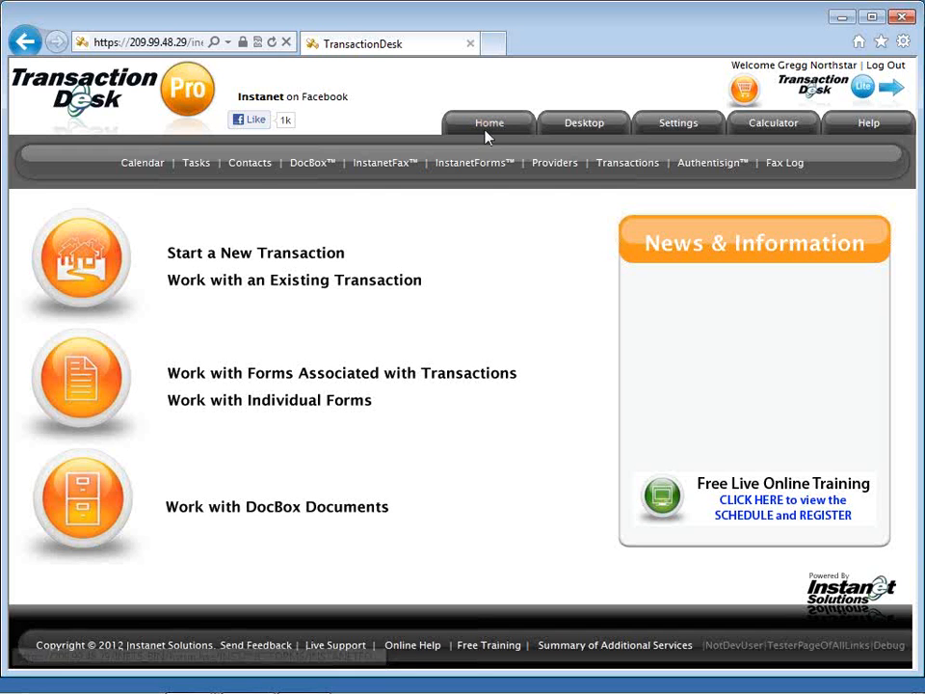
# Go to My Desktop to see today's calendar, the tasks and the transactions list.
pyautogui.click(582, 125)
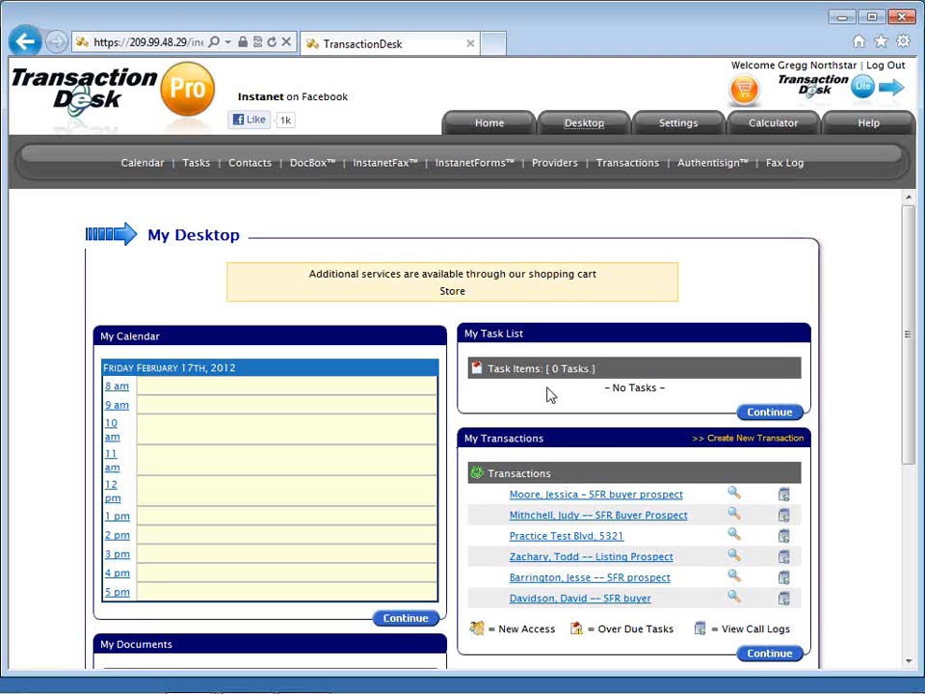
pyautogui.scroll(-1, 549, 395)
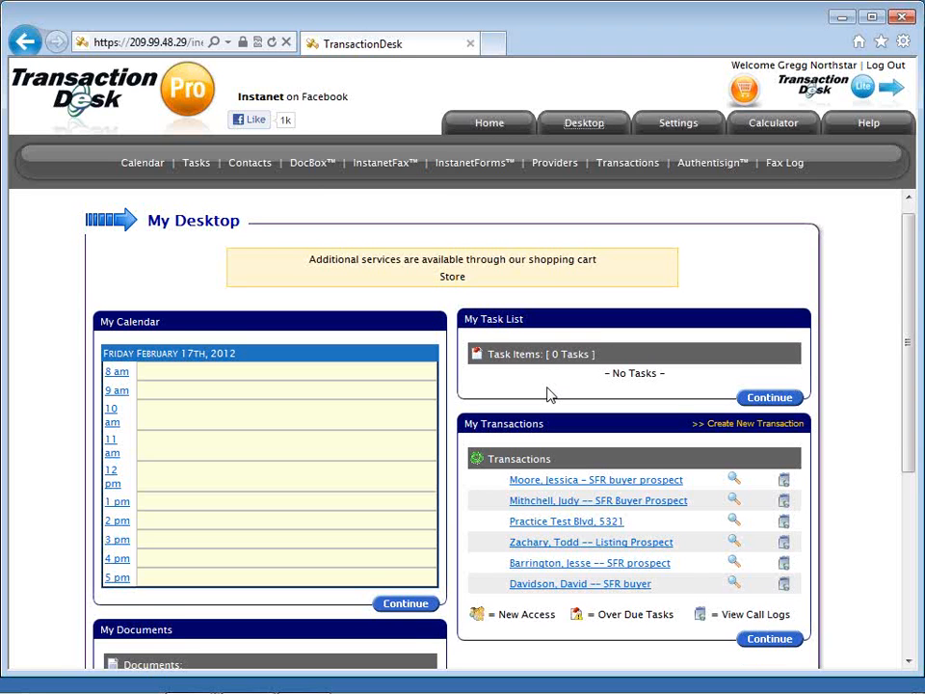
pyautogui.scroll(-3, 549, 395)
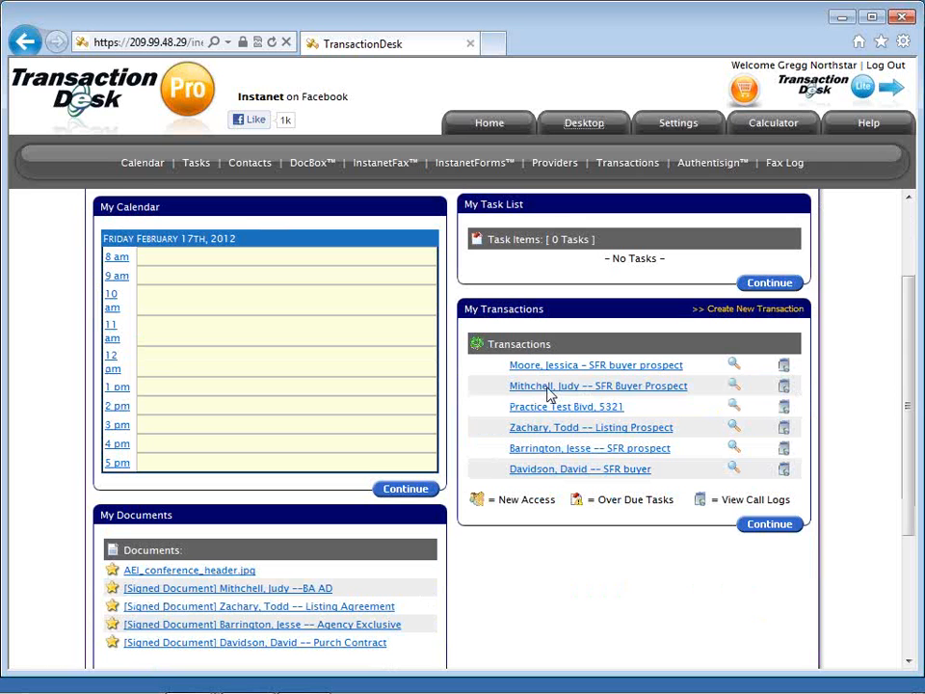
pyautogui.scroll(-1, 549, 395)
pyautogui.click(549, 395)
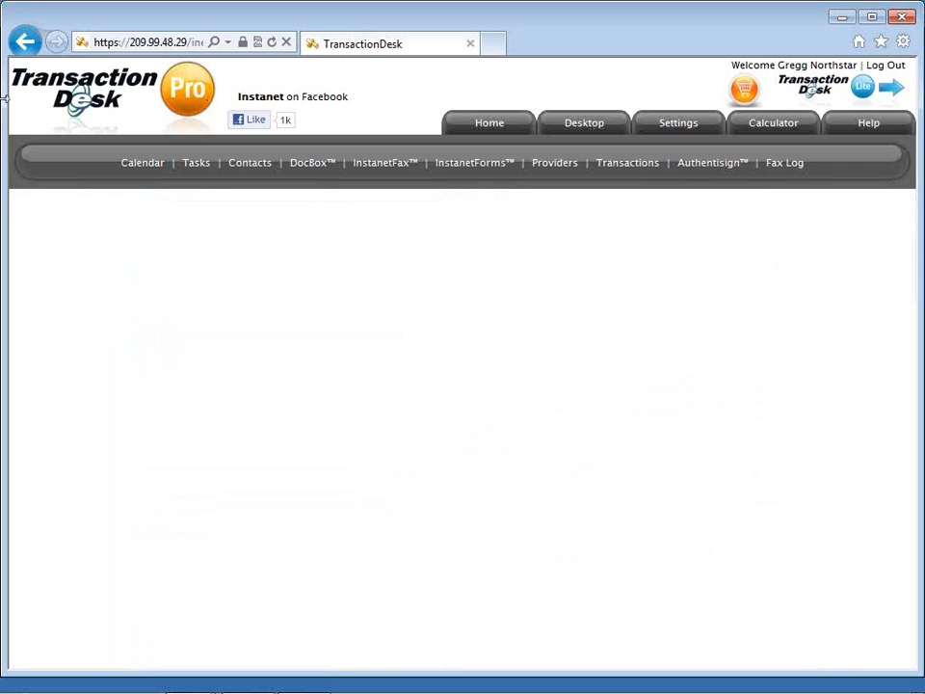
pyautogui.click(26, 42)
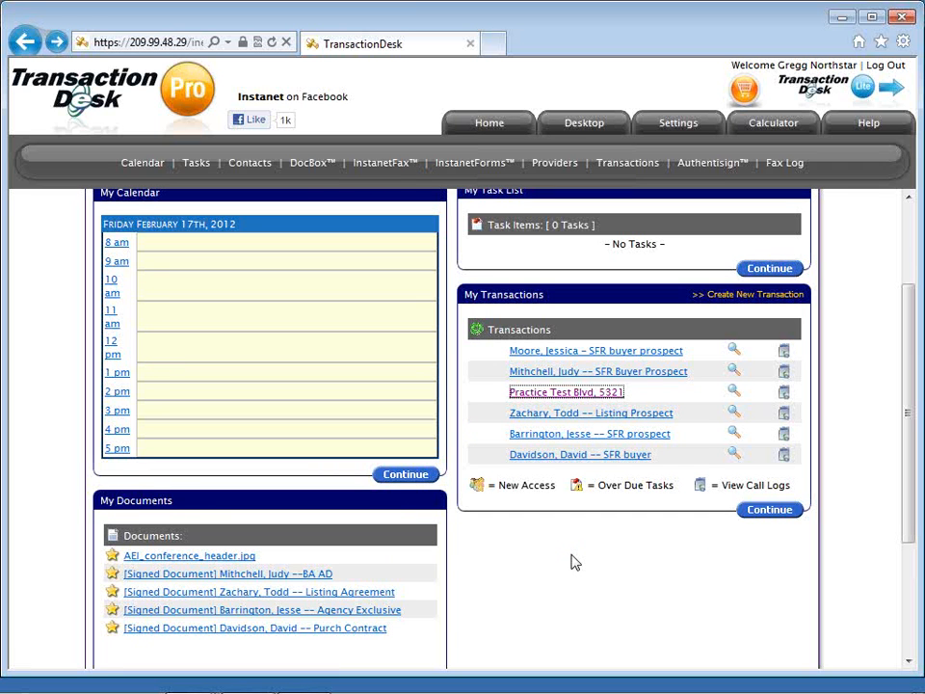
pyautogui.scroll(1, 575, 561)
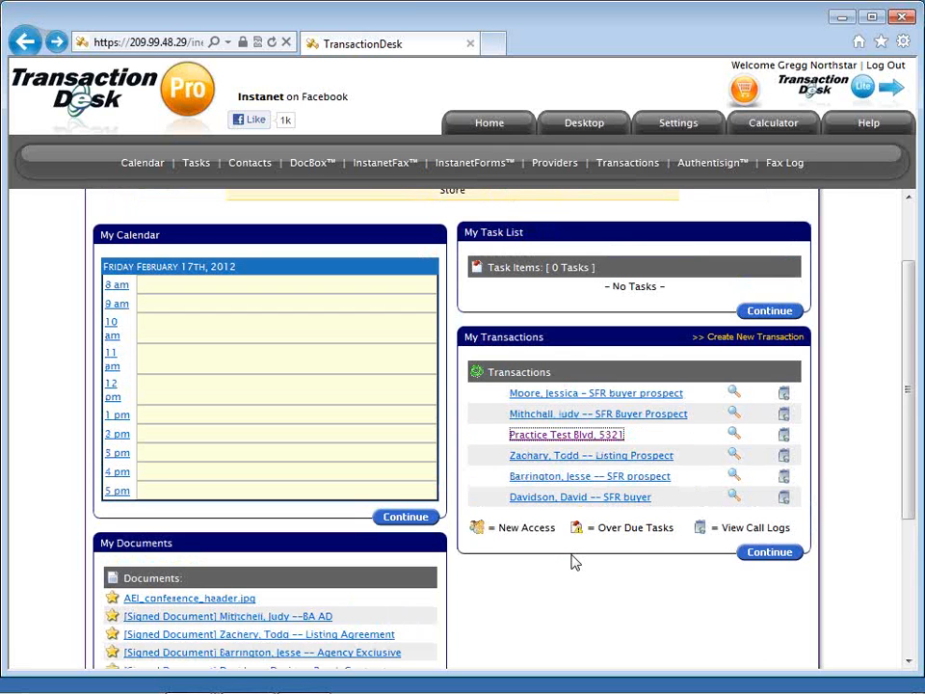
pyautogui.scroll(1, 574, 561)
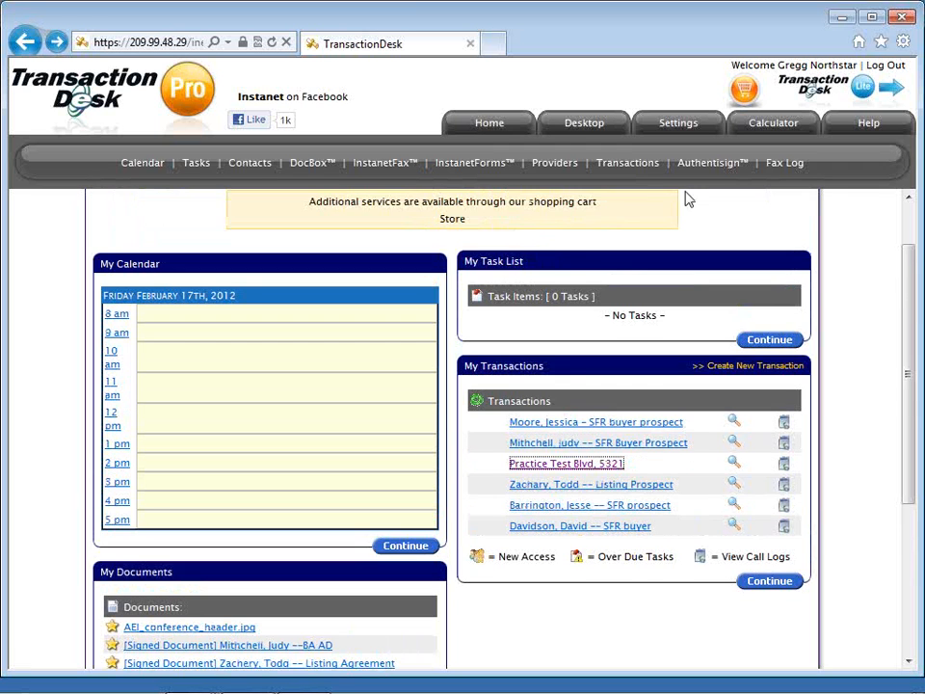
# Open Settings to see preferences, quick start groups, clauses, templates, branding and sharing.
pyautogui.click(679, 125)
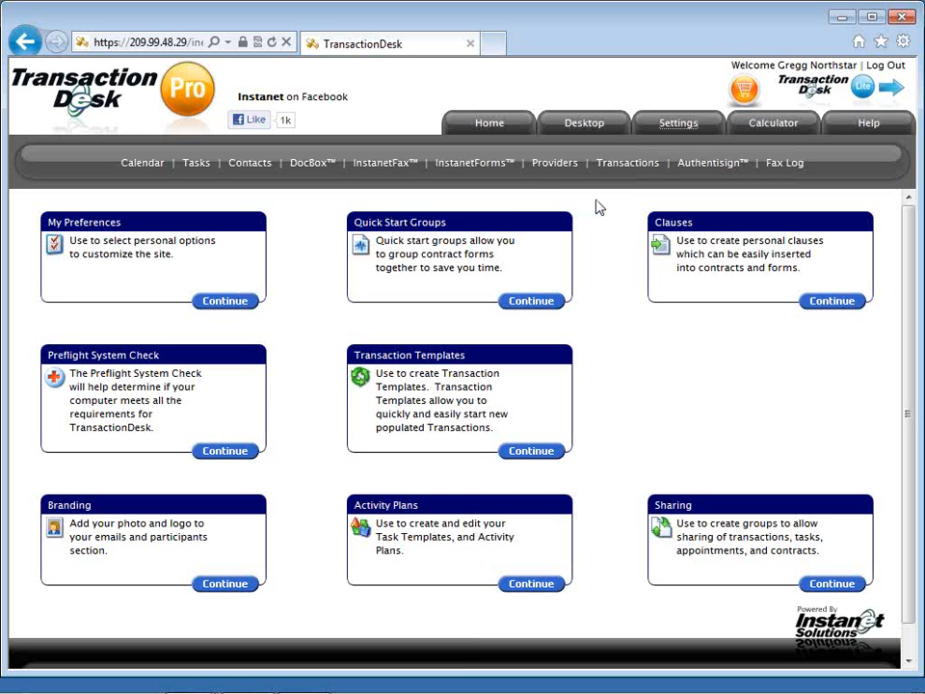
# In the Amortization Calculator, show the schedule, enter payment 2500, rate 4.00, and blank the principal.
pyautogui.click(776, 125)
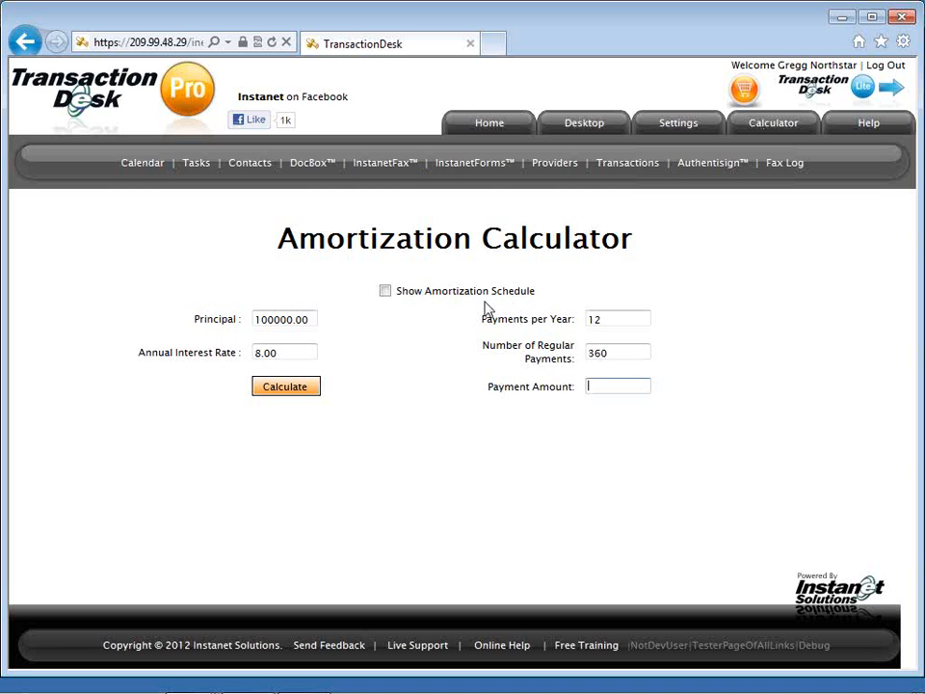
pyautogui.click(384, 291)
pyautogui.click(592, 388)
pyautogui.write('2500')
pyautogui.click(258, 350)
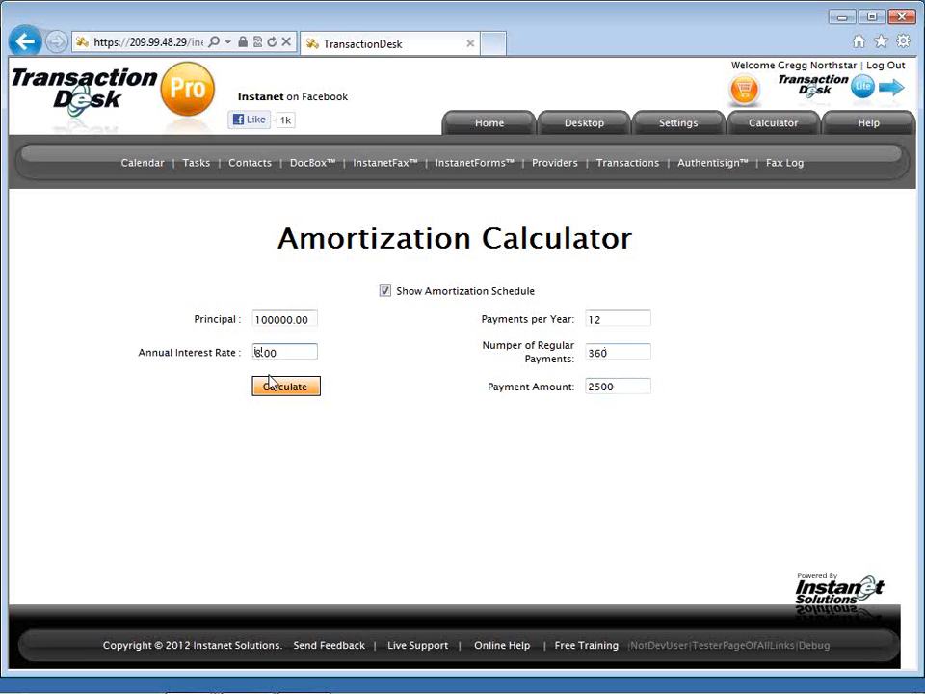
pyautogui.press('Delete')
pyautogui.press('Delete')
pyautogui.write('4.')
pyautogui.doubleClick(284, 318)
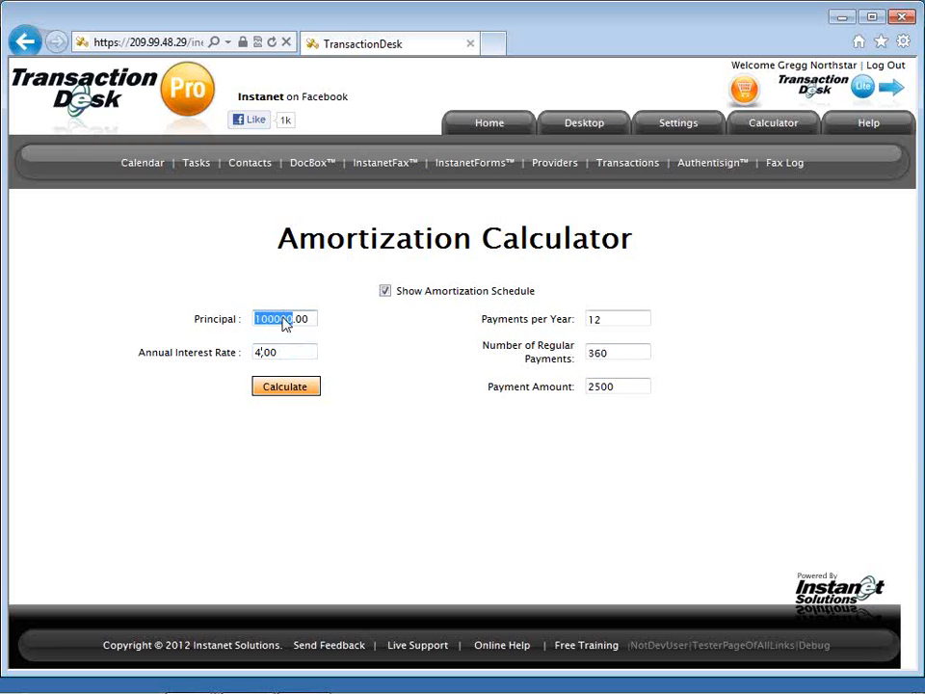
pyautogui.press('Delete')
pyautogui.press('Delete')
pyautogui.press('Delete')
pyautogui.press('Delete')
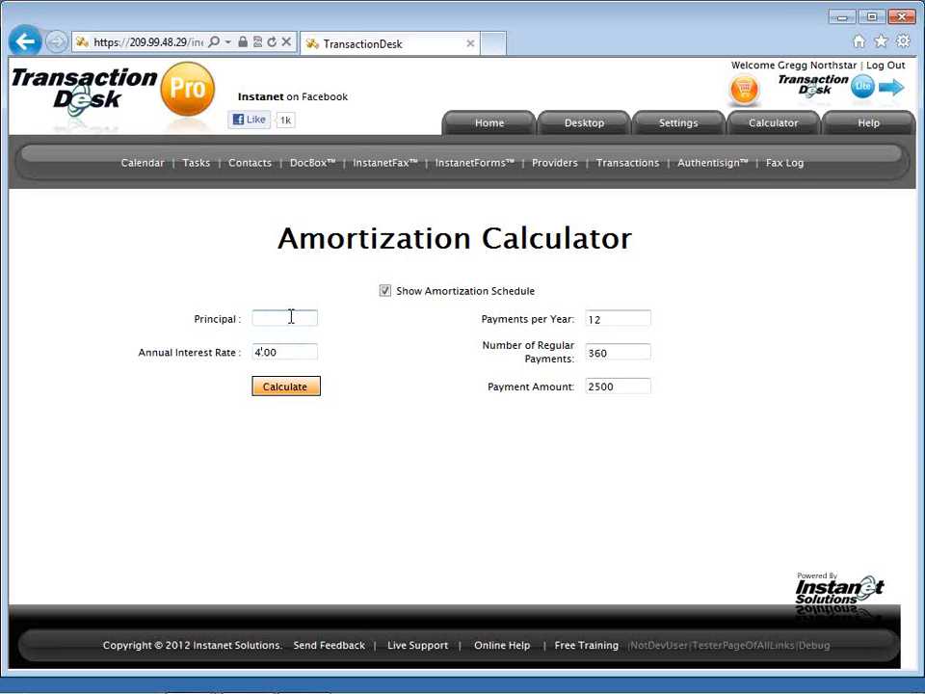
# Calculate to get a 523653.10 principal and review the amortization schedule.
pyautogui.click(285, 386)
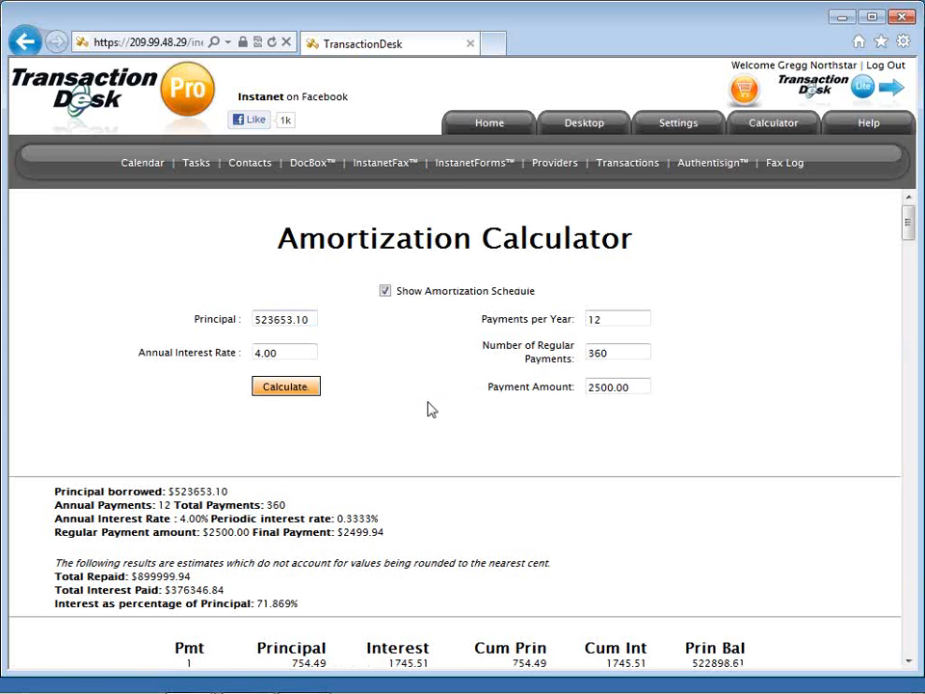
pyautogui.scroll(-1, 430, 409)
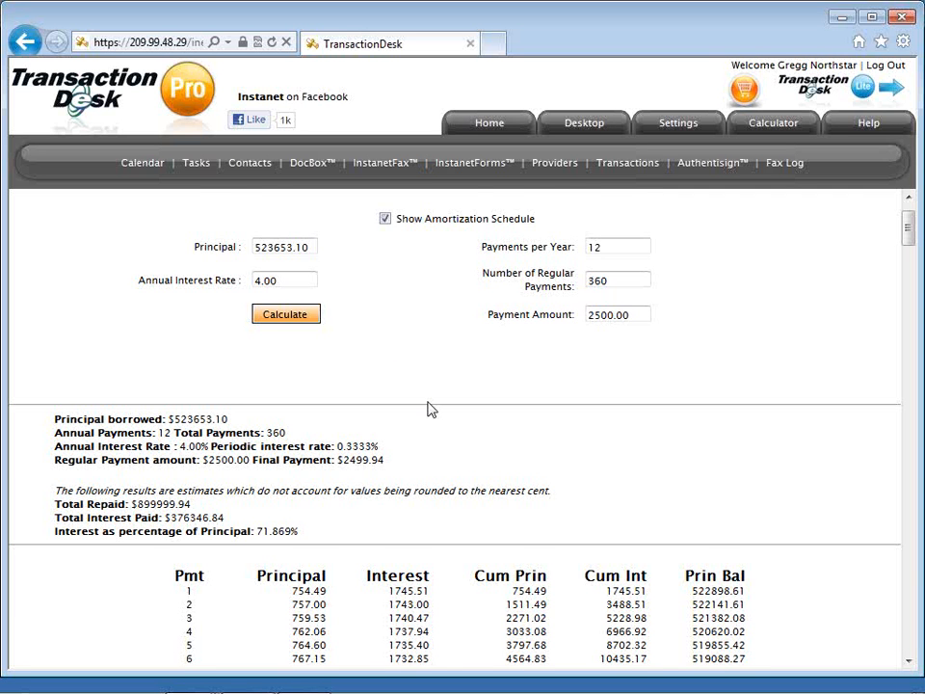
pyautogui.scroll(-1, 431, 410)
pyautogui.scroll(-1, 431, 410)
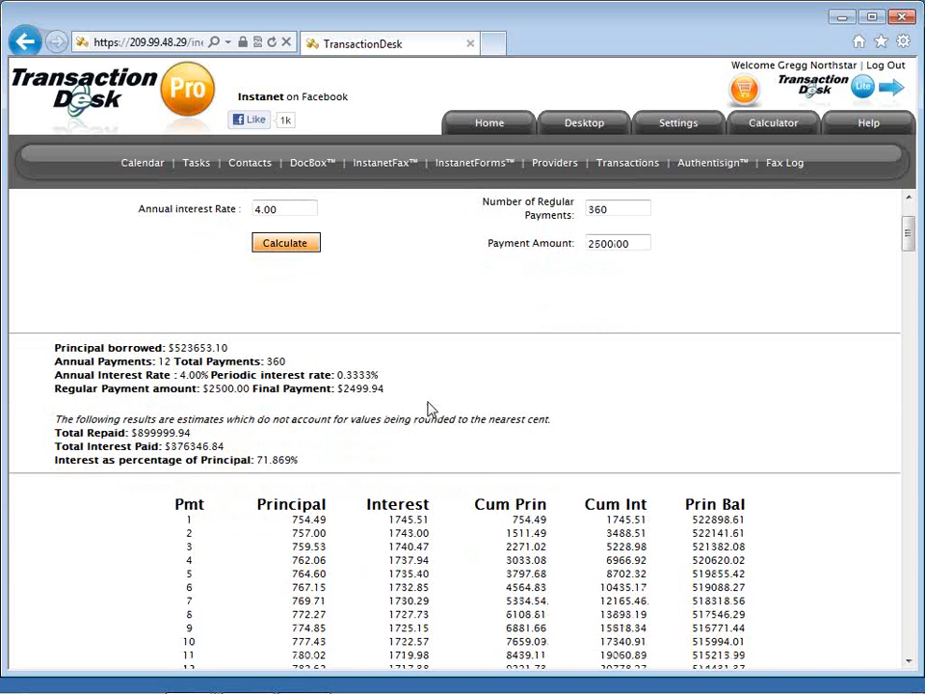
pyautogui.scroll(3, 431, 409)
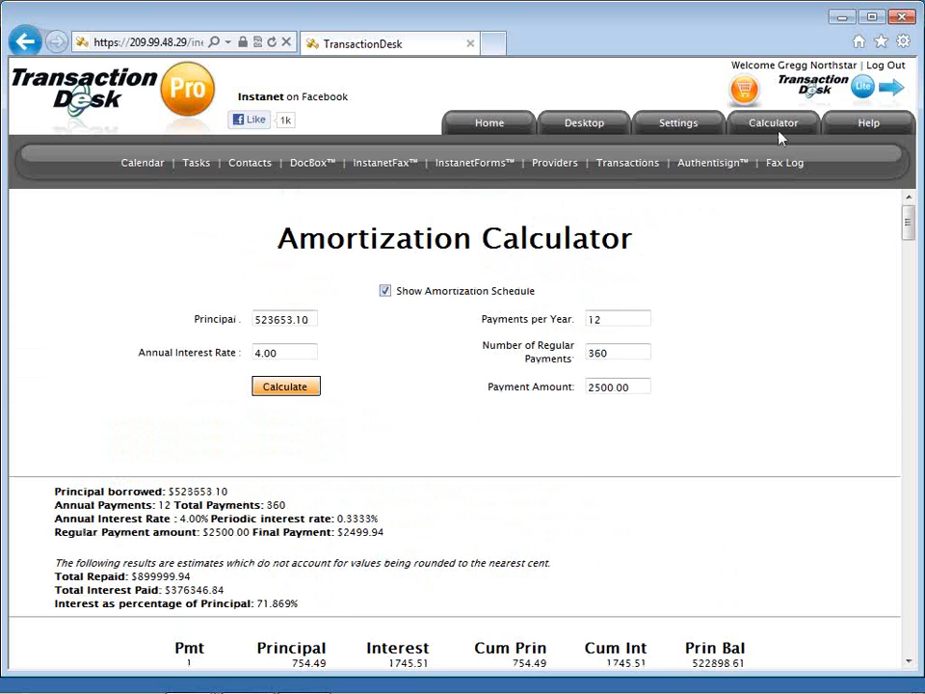
pyautogui.click(866, 138)
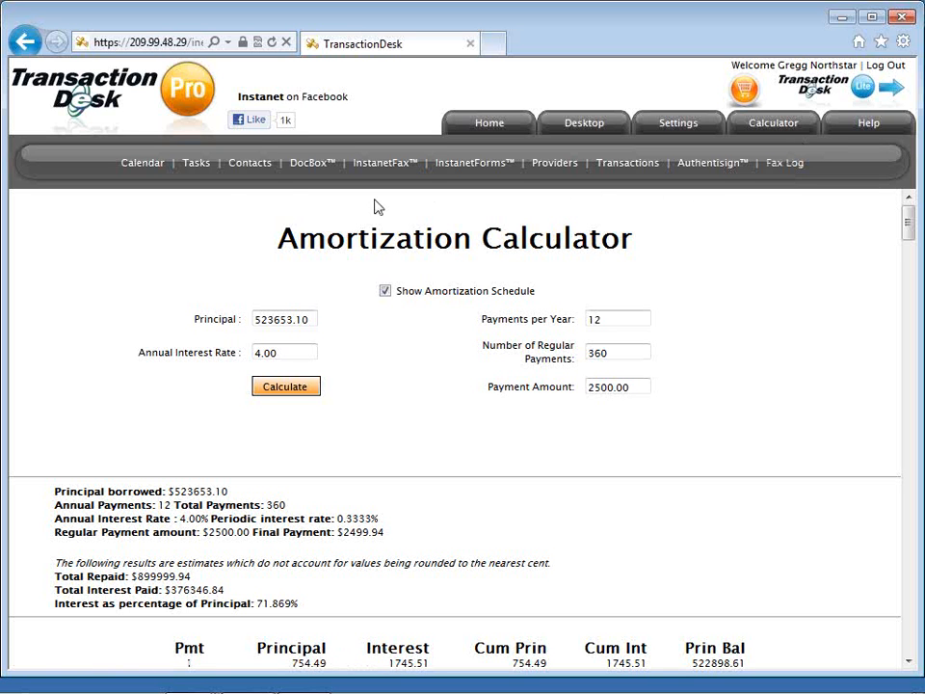
# Open My Calendar for February 2012, check its action list, and start an appointment on February 2.
pyautogui.click(139, 166)
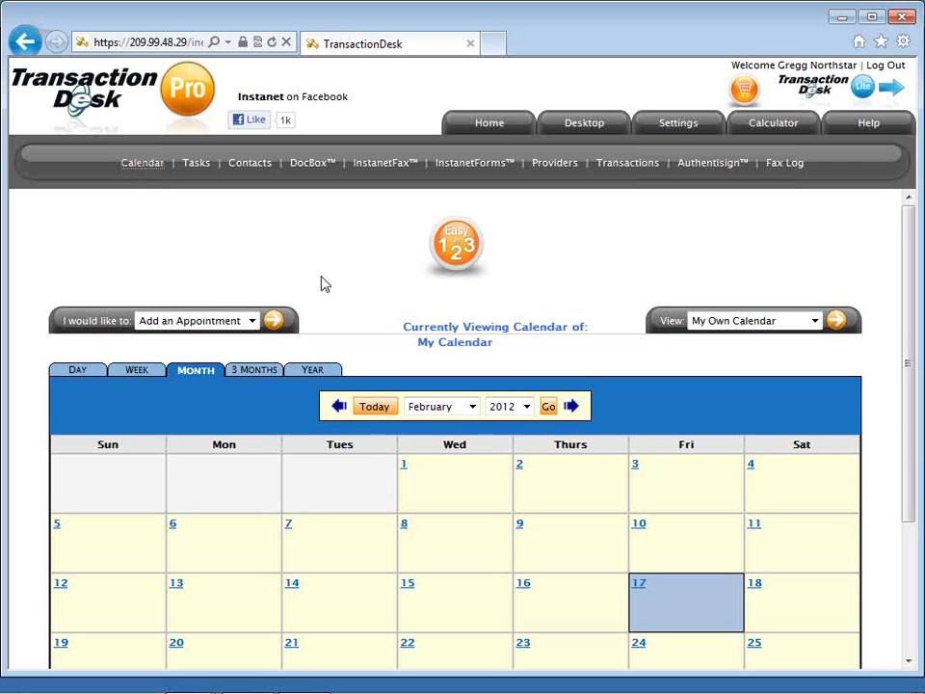
pyautogui.scroll(-1, 324, 283)
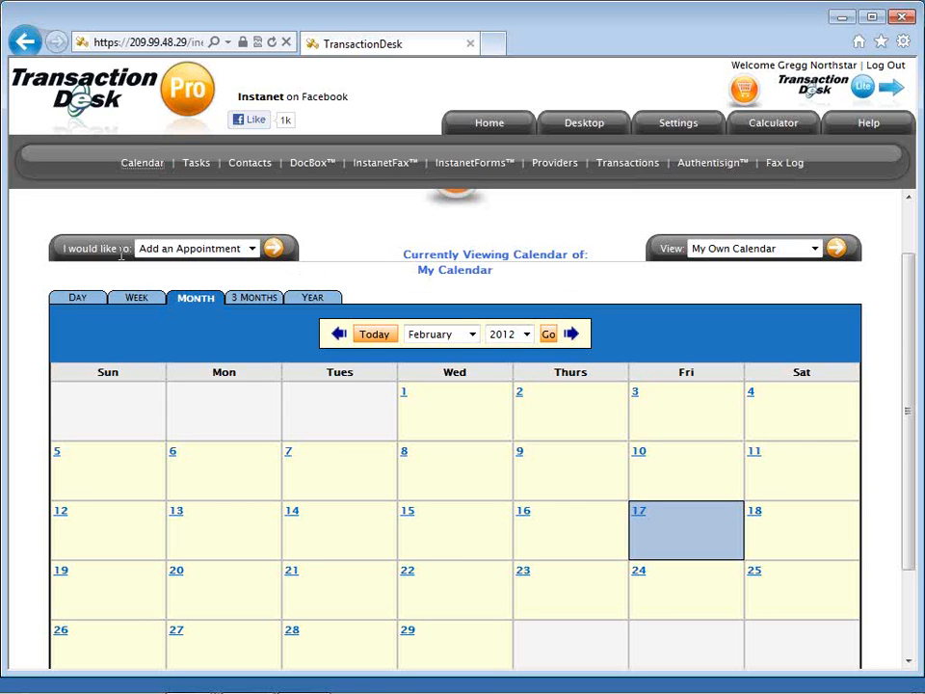
pyautogui.click(232, 253)
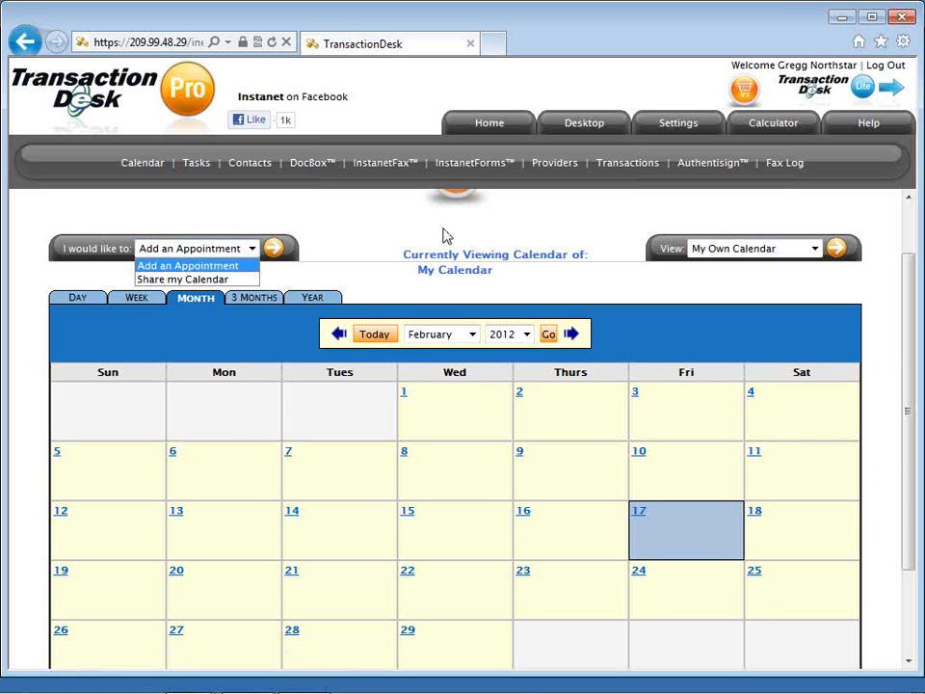
pyautogui.click(650, 231)
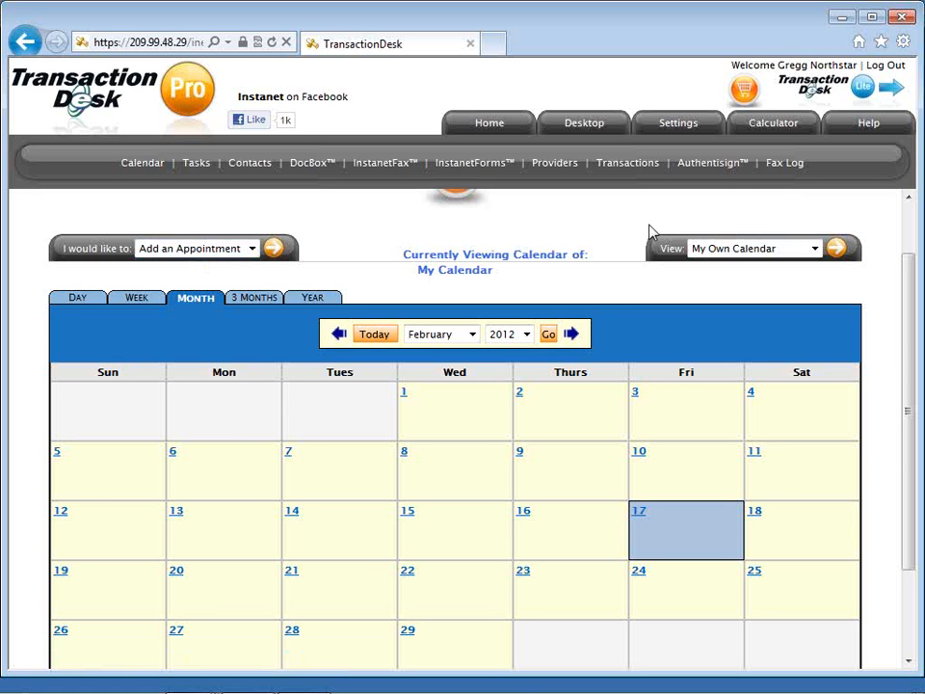
pyautogui.click(519, 395)
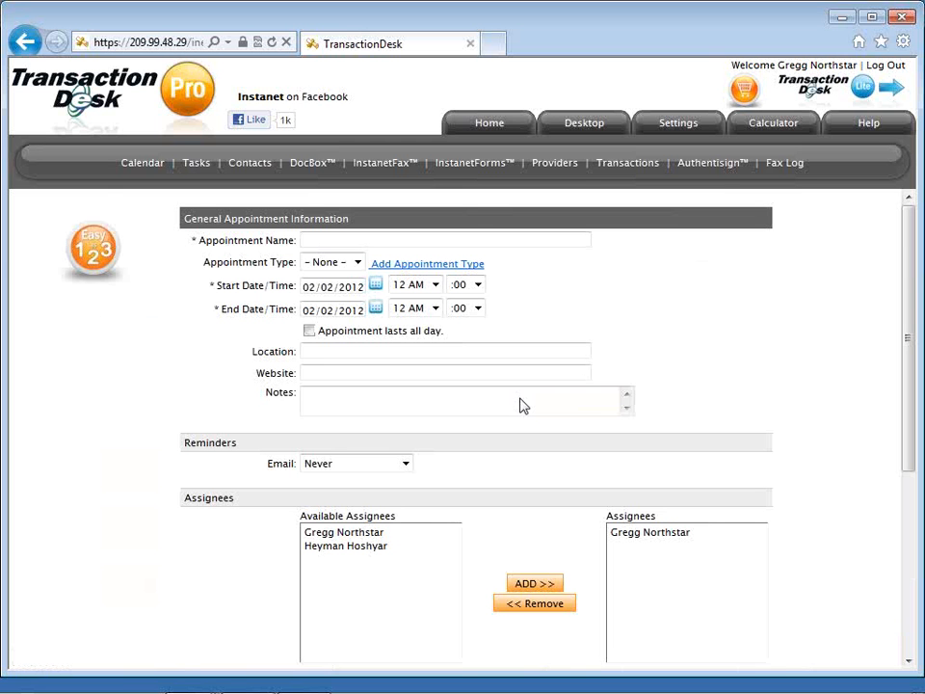
# Leave the email reminder at Never and cancel the February 2 appointment.
pyautogui.scroll(-2, 520, 405)
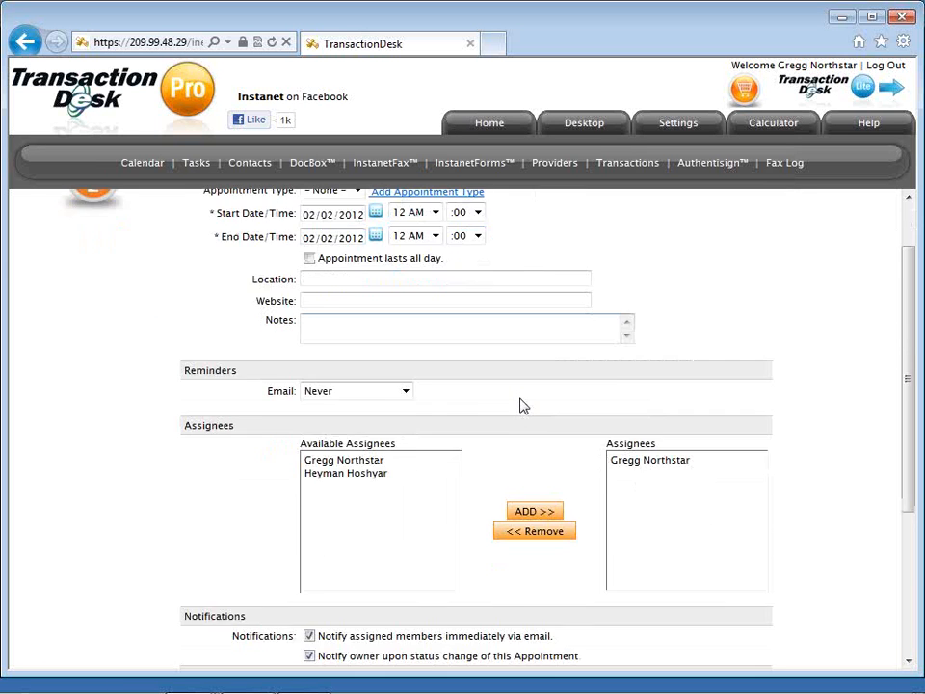
pyautogui.scroll(2, 521, 403)
pyautogui.scroll(-2, 520, 400)
pyautogui.scroll(-2, 520, 406)
pyautogui.click(413, 325)
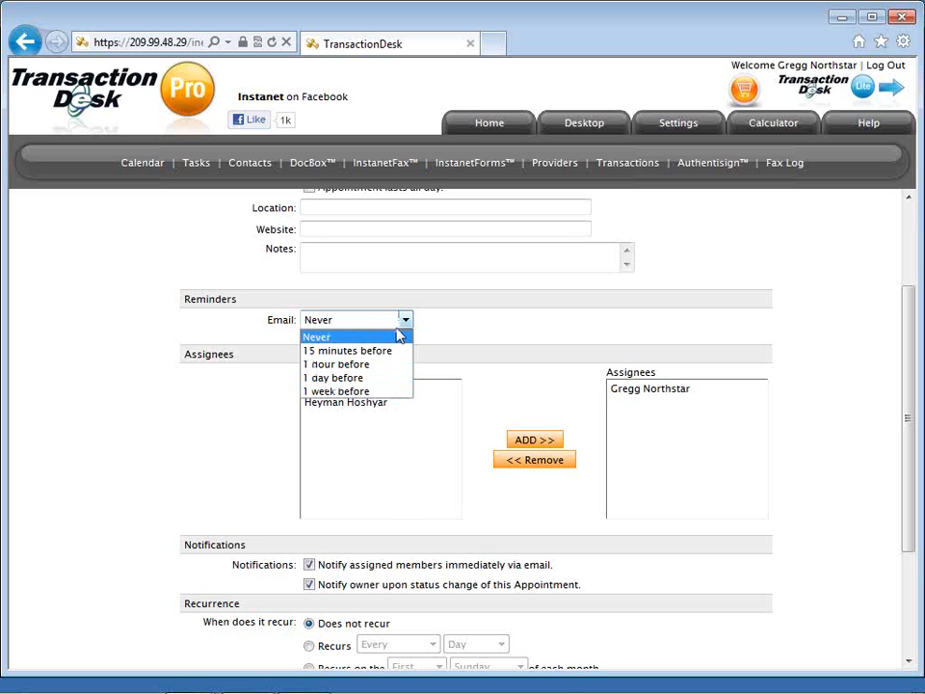
pyautogui.click(478, 329)
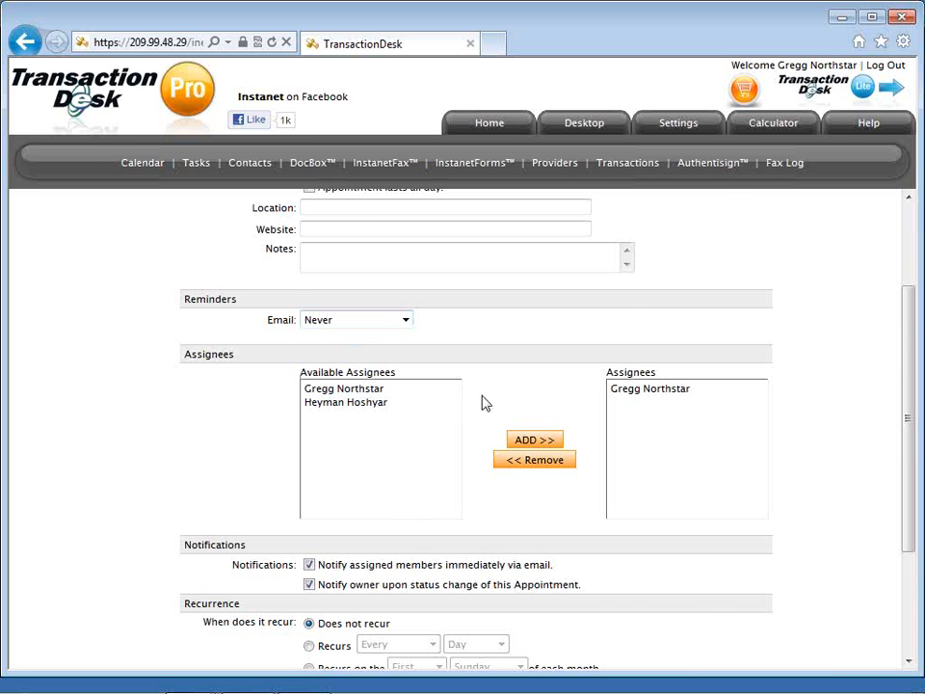
pyautogui.scroll(-3, 486, 403)
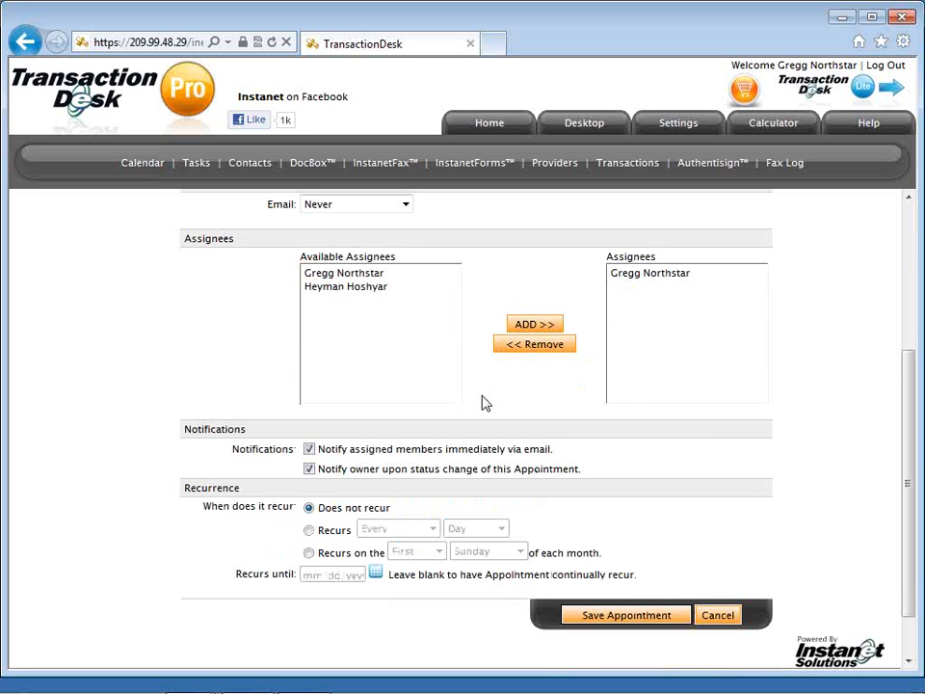
pyautogui.scroll(-1, 485, 403)
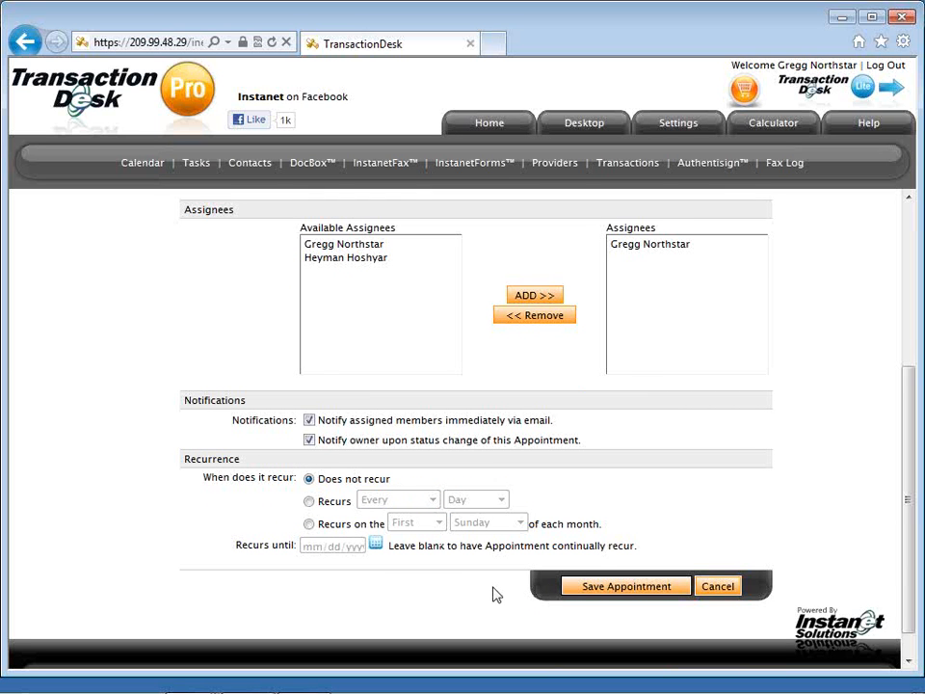
pyautogui.click(711, 592)
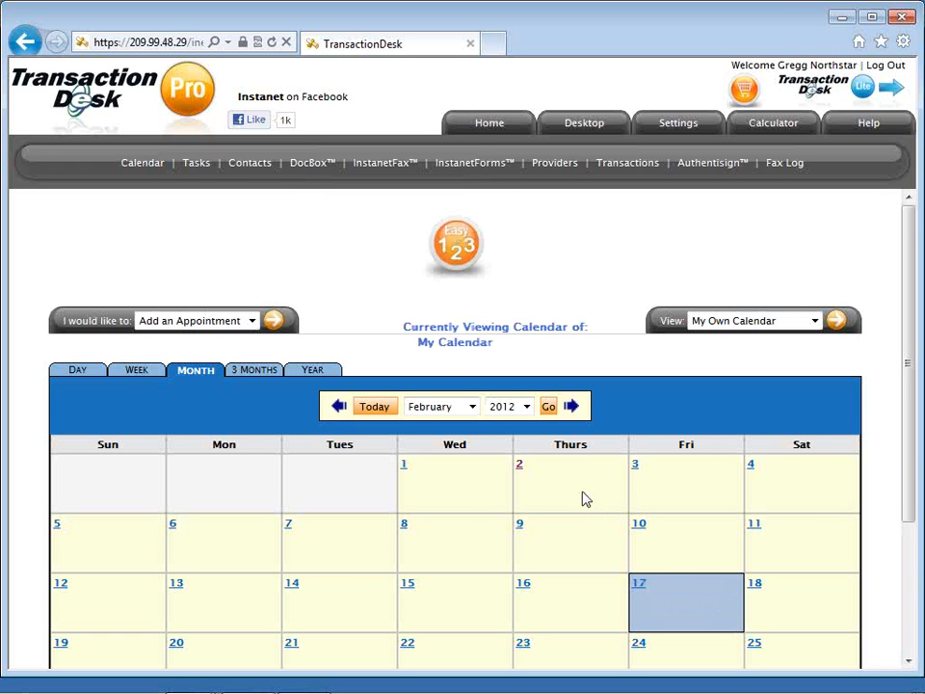
# Open Tasks, which lists no tasks by due date, and glance at its action list.
pyautogui.click(198, 164)
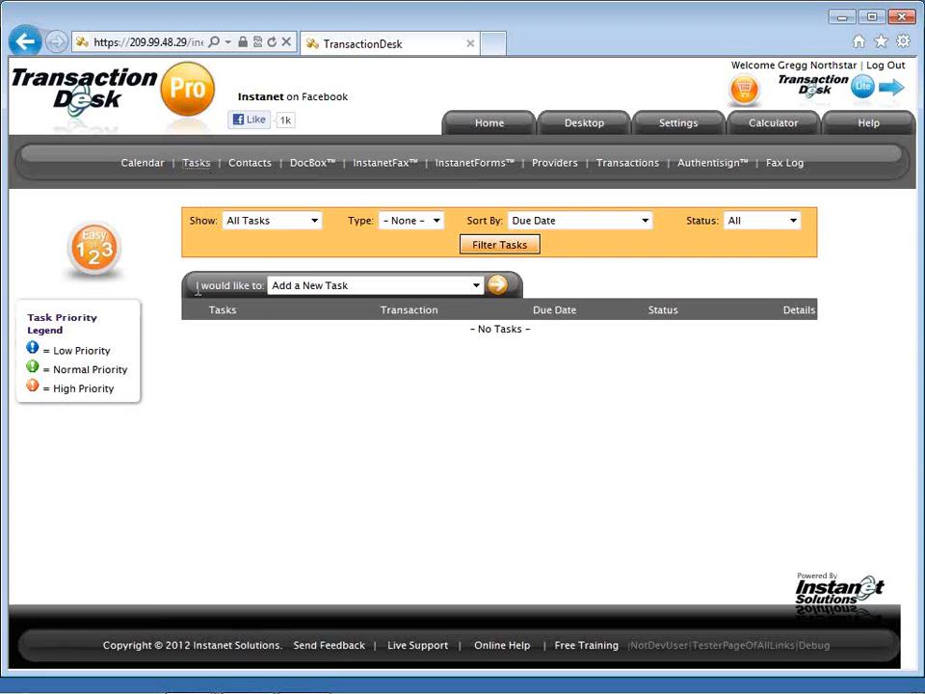
pyautogui.click(390, 286)
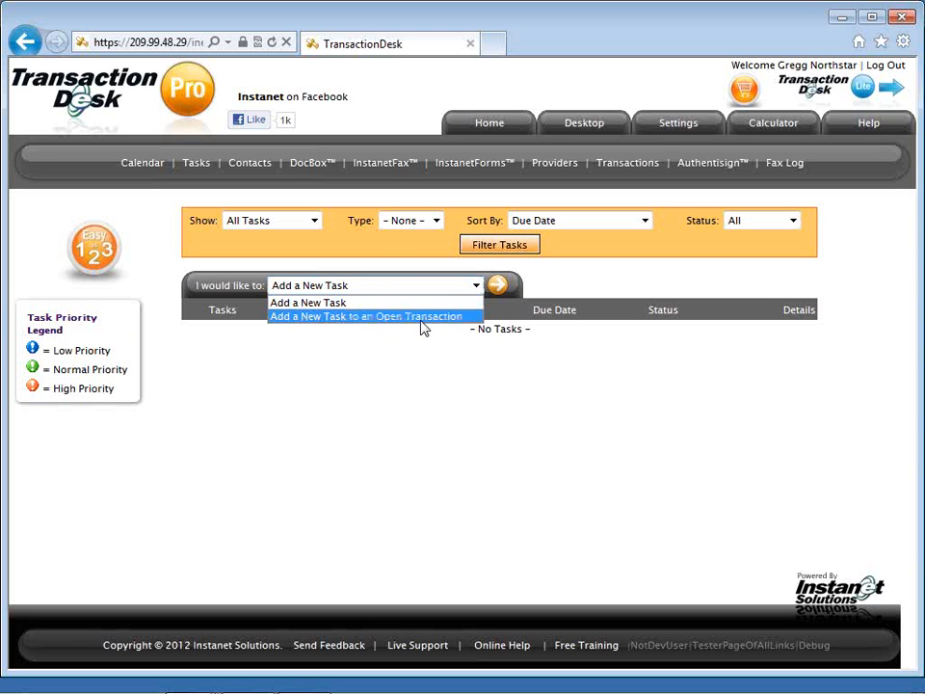
pyautogui.click(383, 268)
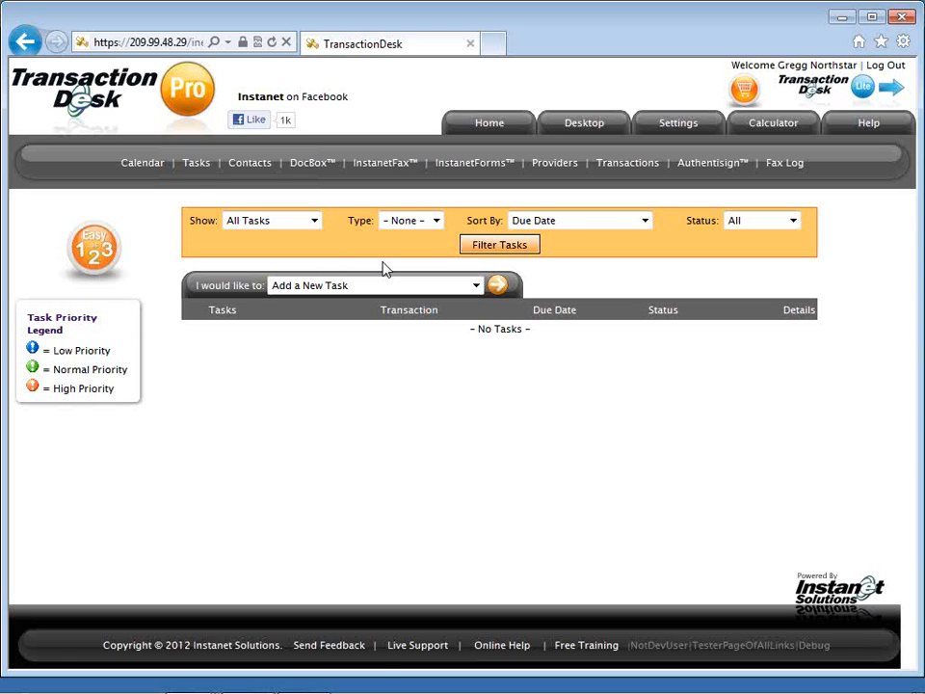
# Browse the Contacts list and its actions, then open DocBox's document folders.
pyautogui.click(263, 171)
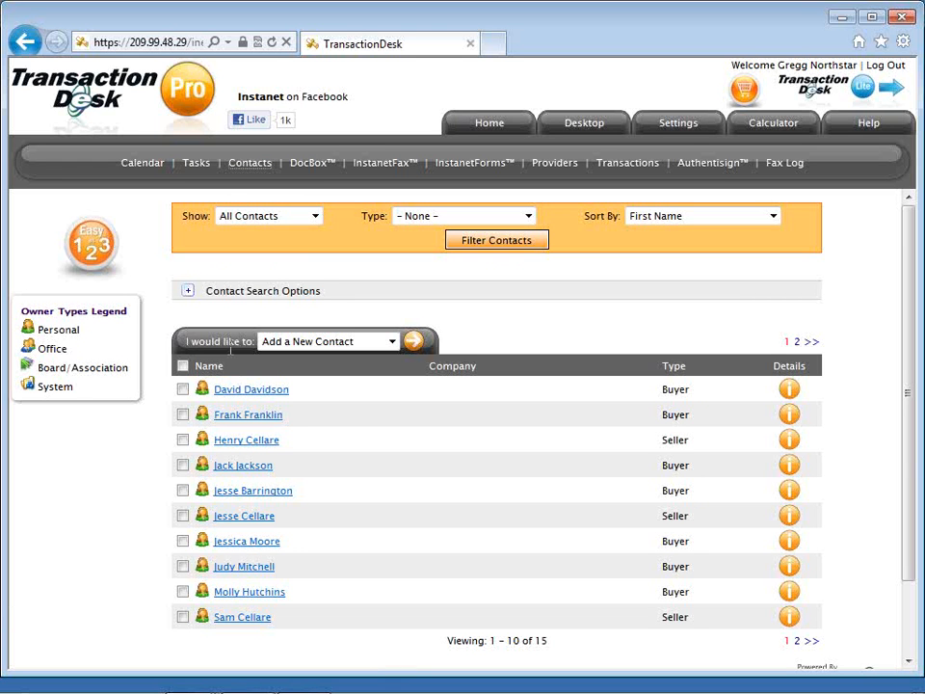
pyautogui.click(341, 343)
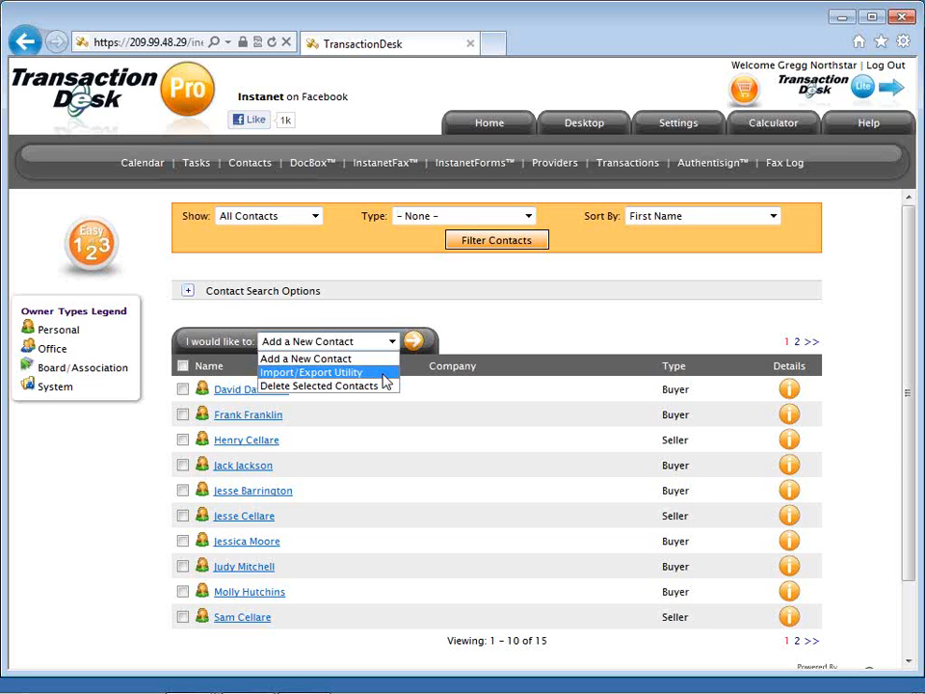
pyautogui.click(489, 321)
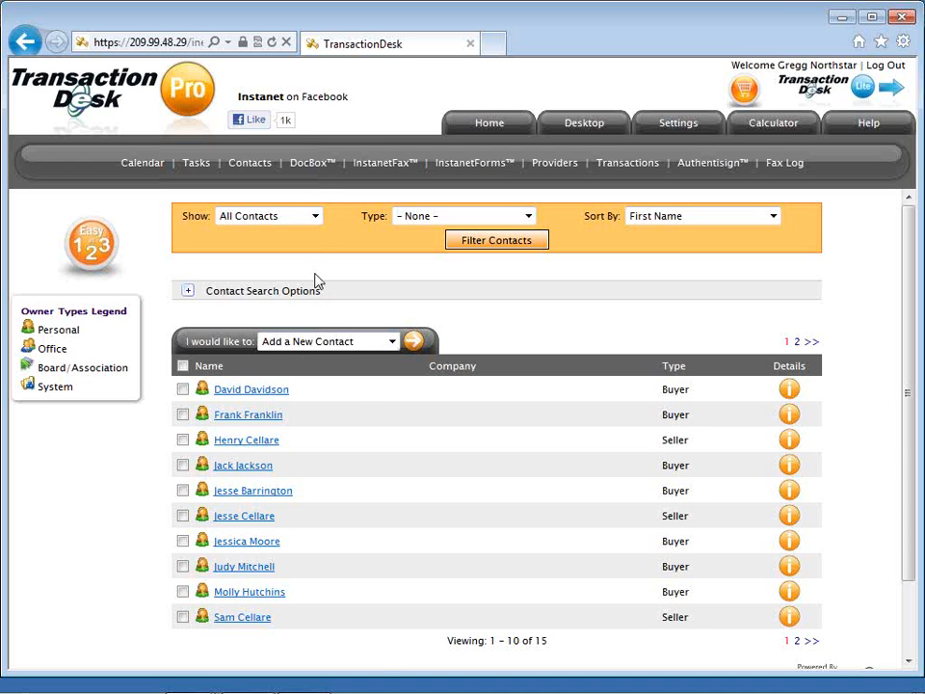
pyautogui.click(314, 166)
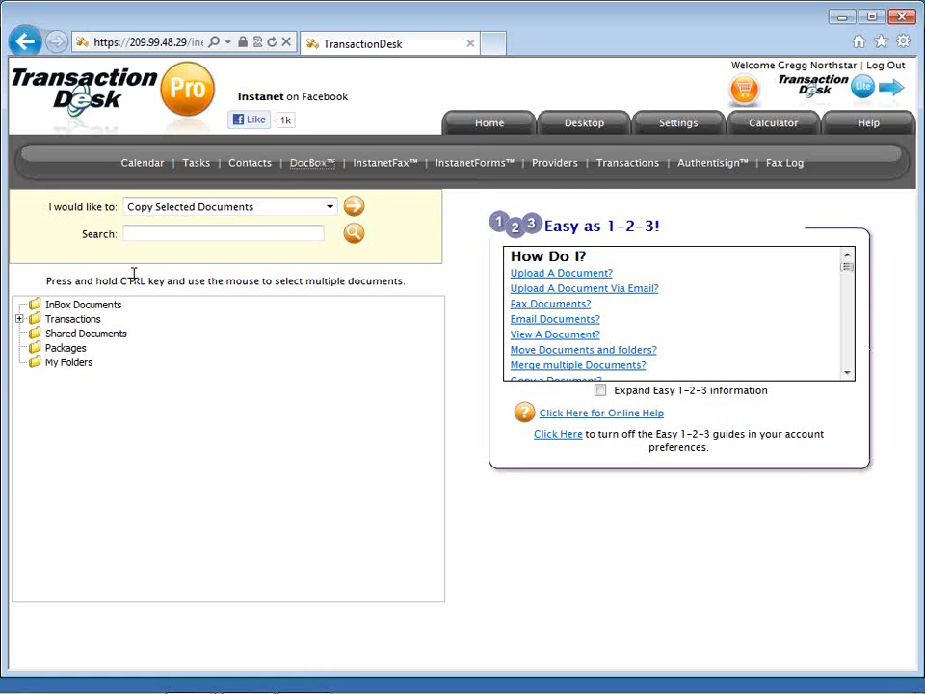
# Expand DocBox's Transactions folder to its six subfolders and view the document actions list.
pyautogui.click(19, 319)
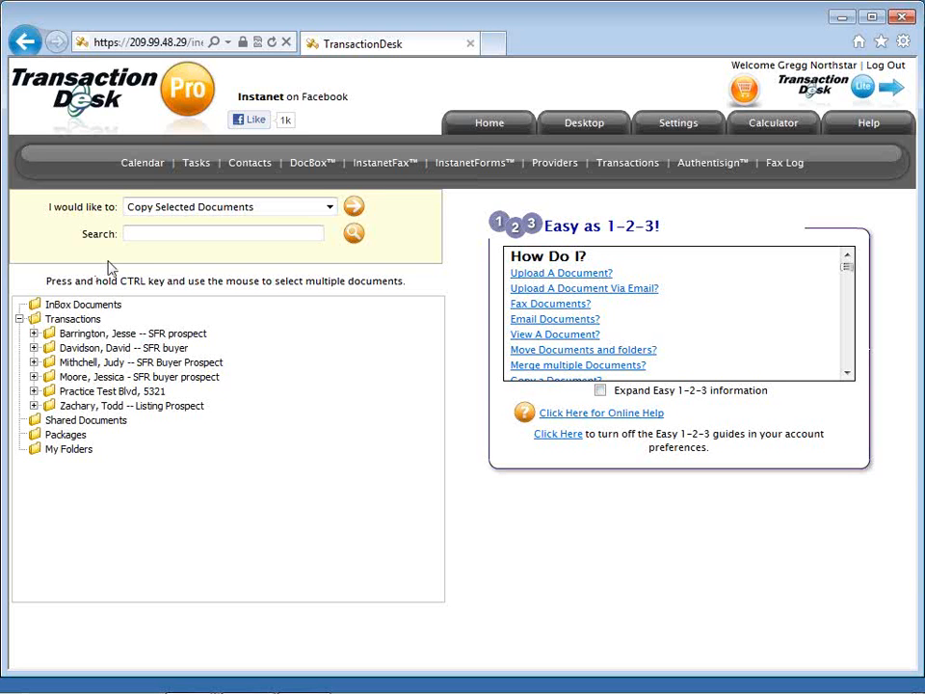
pyautogui.click(143, 212)
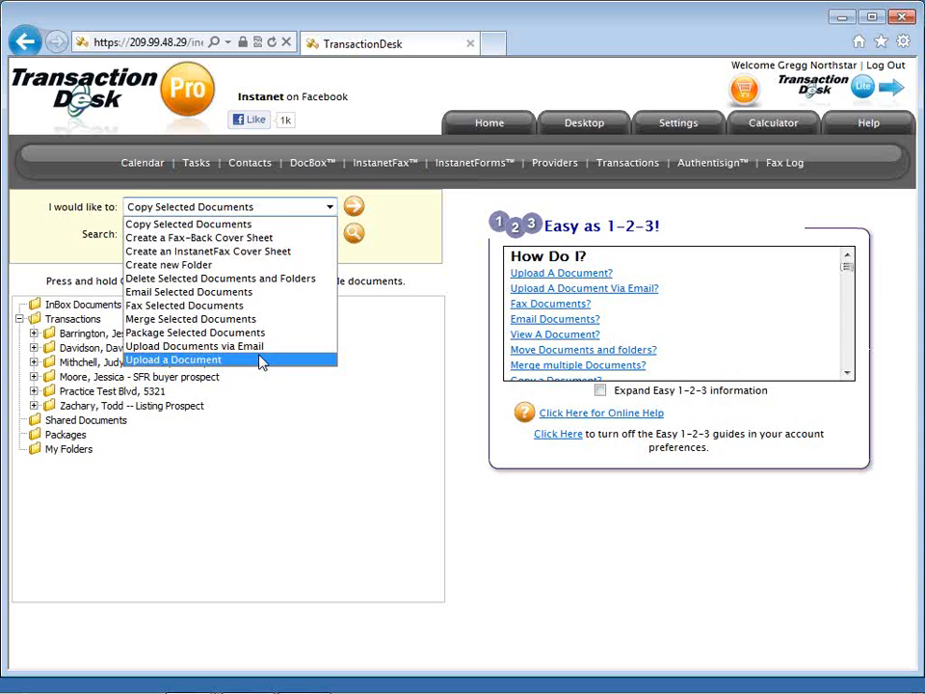
# Expand the first client's transaction folder to show its two documents, view My Folders, then go to InstanetFax.
pyautogui.click(83, 296)
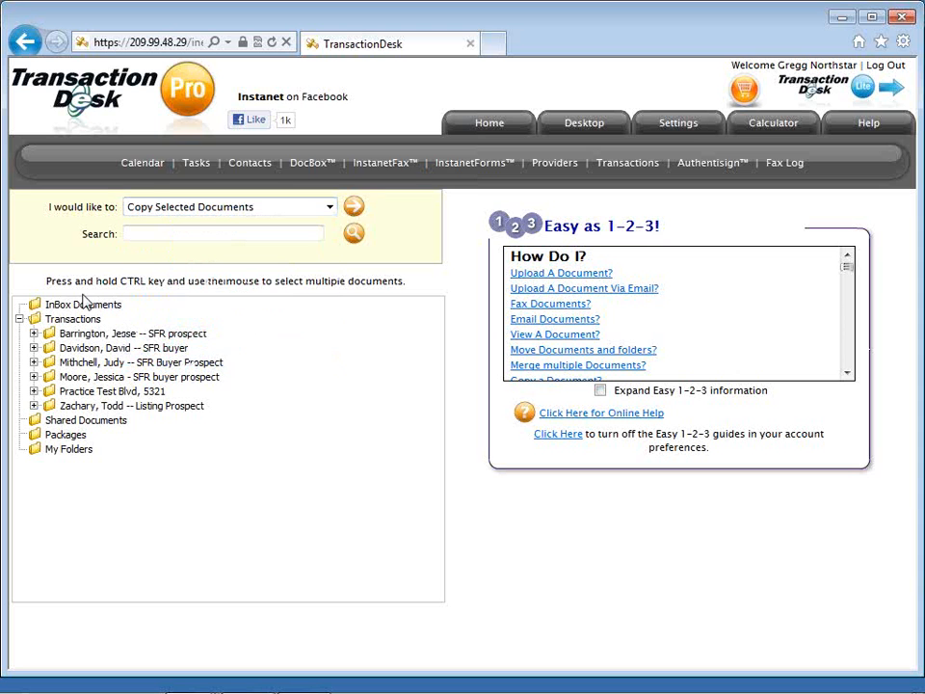
pyautogui.click(34, 334)
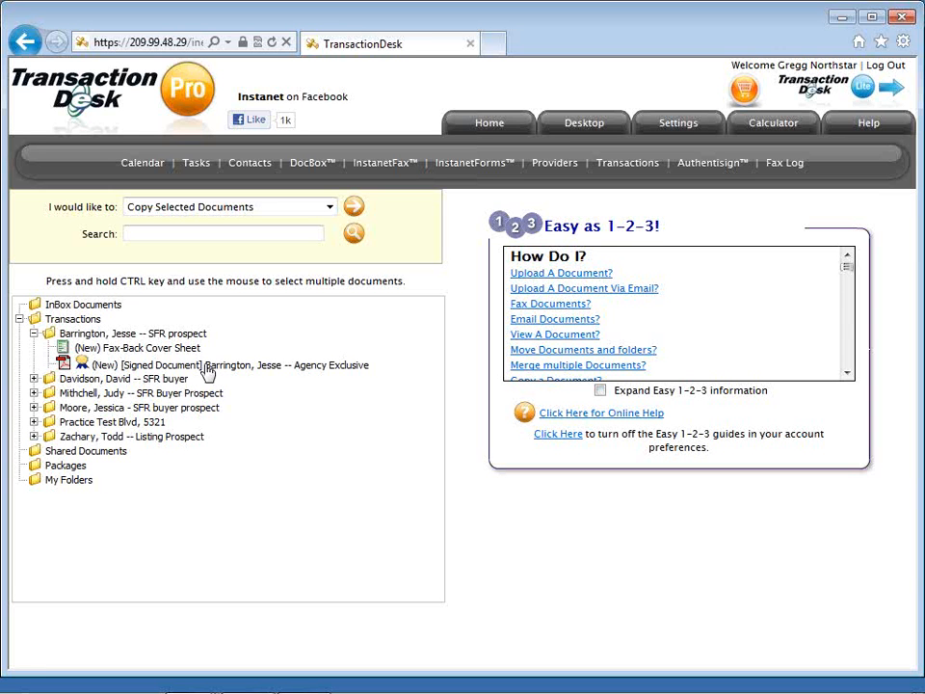
pyautogui.click(81, 485)
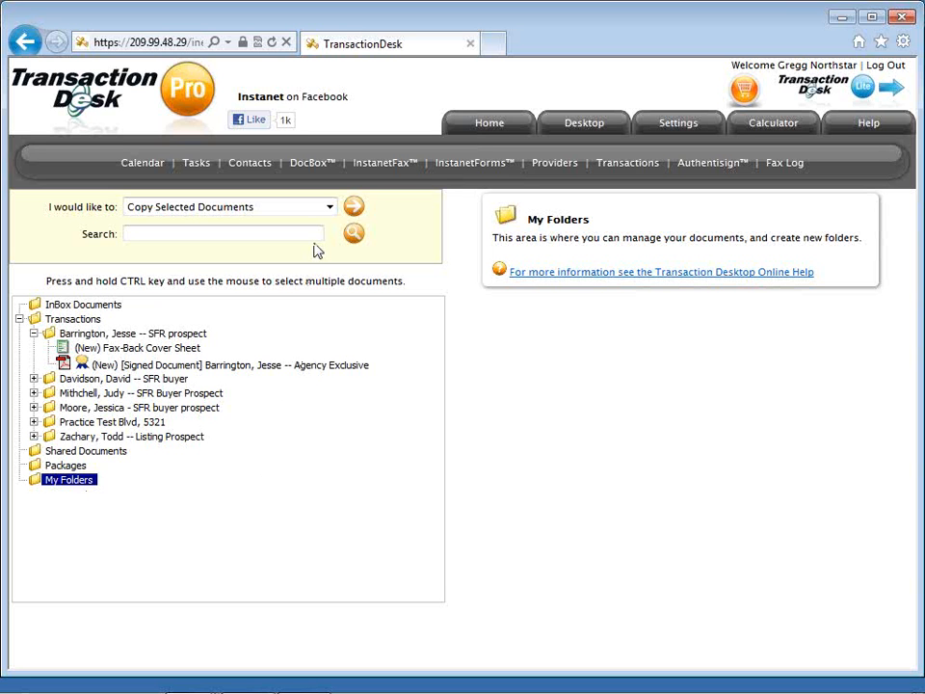
pyautogui.click(392, 172)
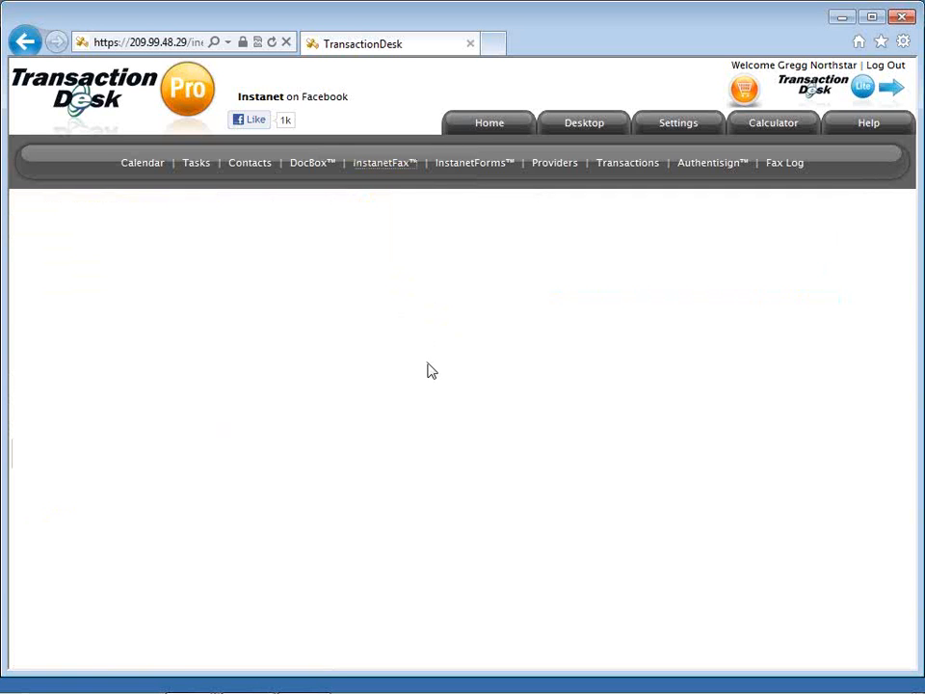
pyautogui.scroll(-3, 430, 371)
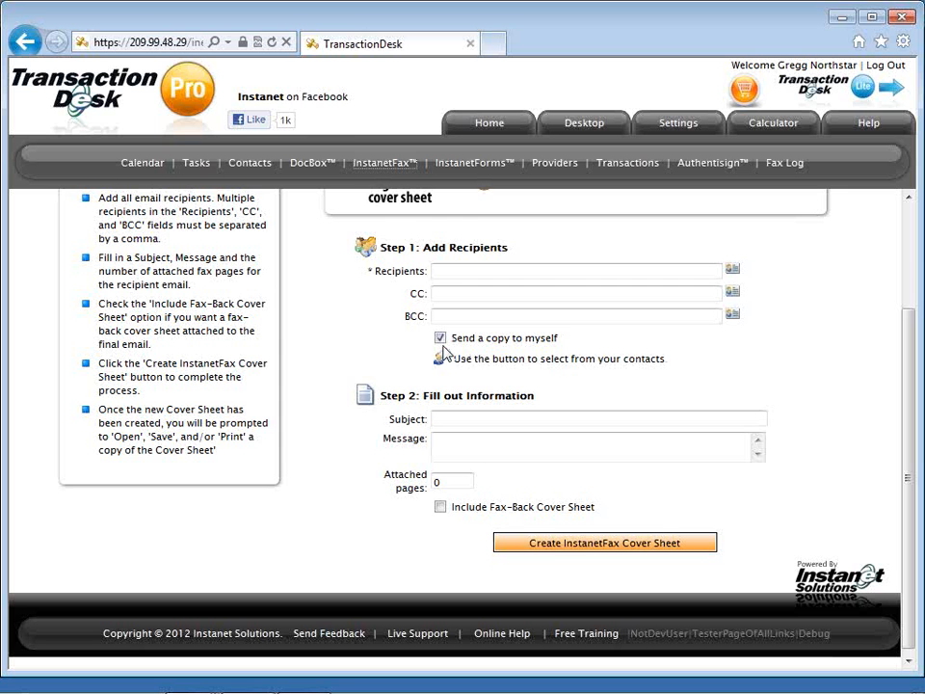
pyautogui.scroll(-1, 455, 395)
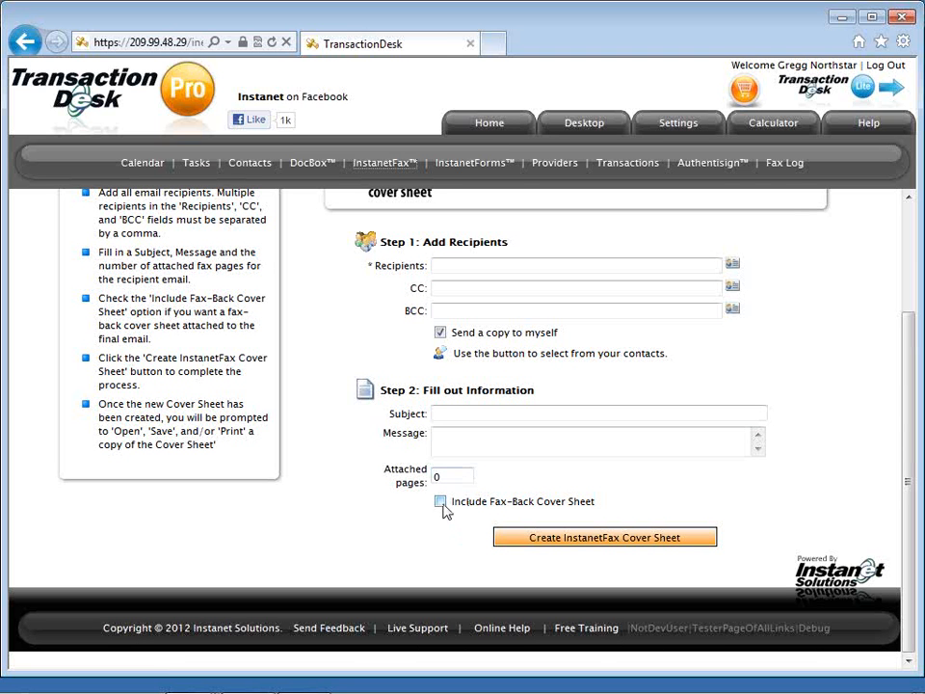
pyautogui.click(537, 545)
pyautogui.scroll(1, 521, 345)
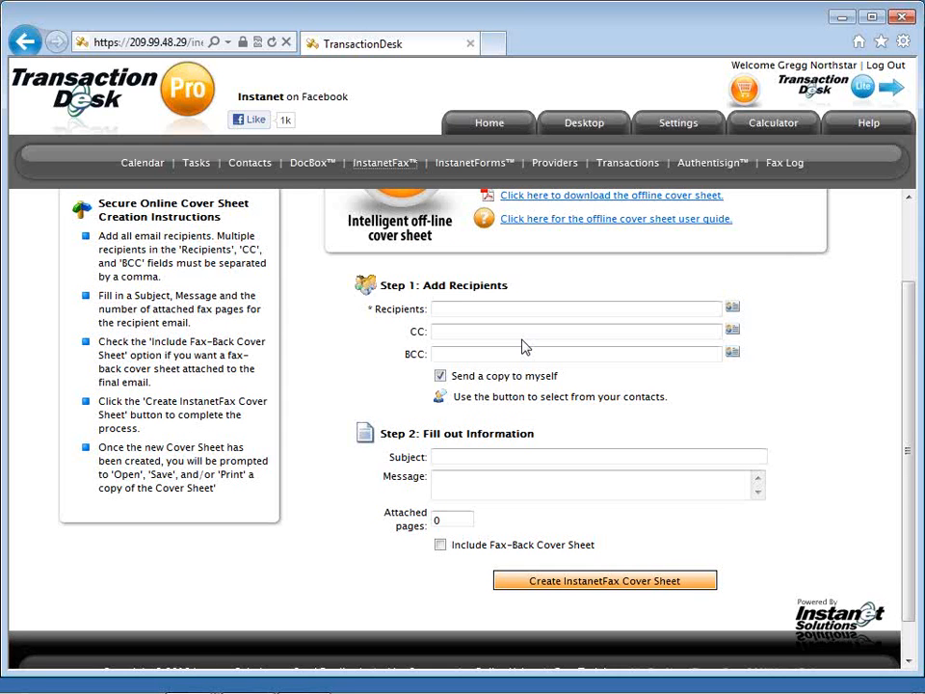
pyautogui.scroll(2, 521, 345)
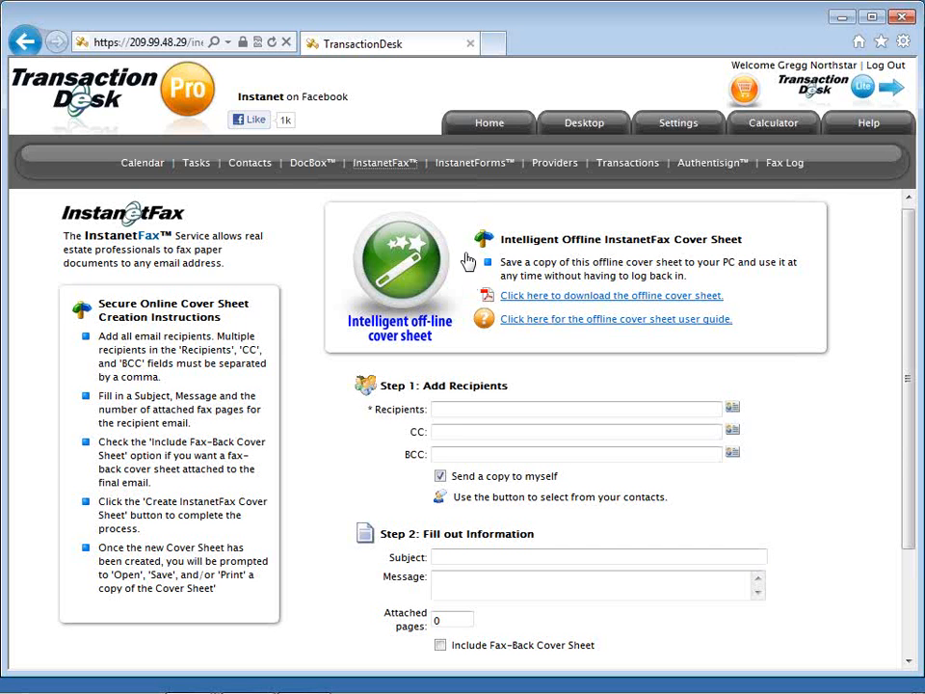
# Go to the InstanetForms library and review the 'I would like to' form actions, keeping Create a New Form.
pyautogui.click(487, 169)
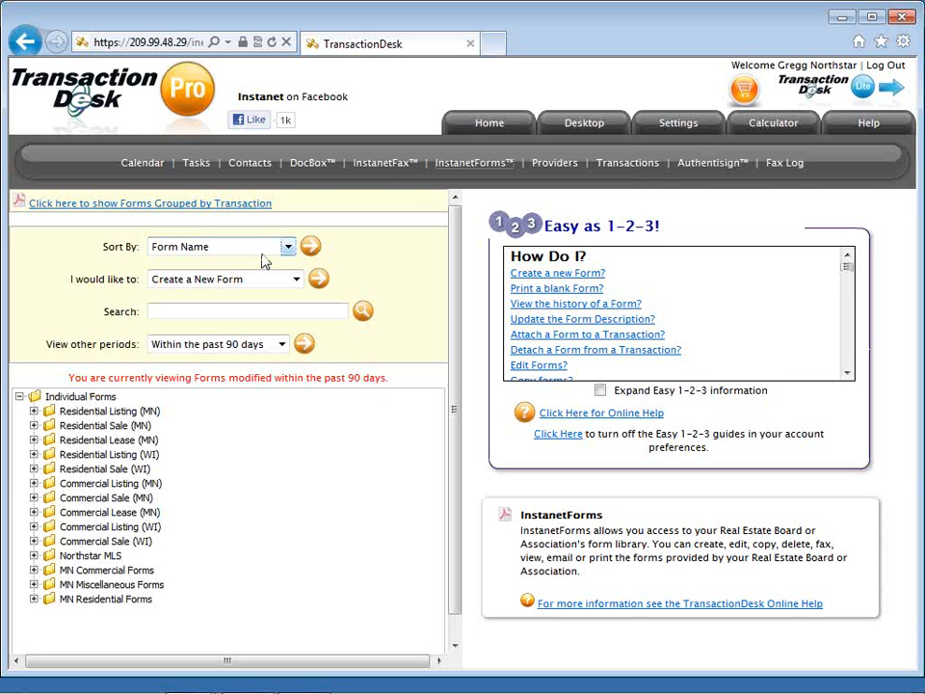
pyautogui.click(231, 282)
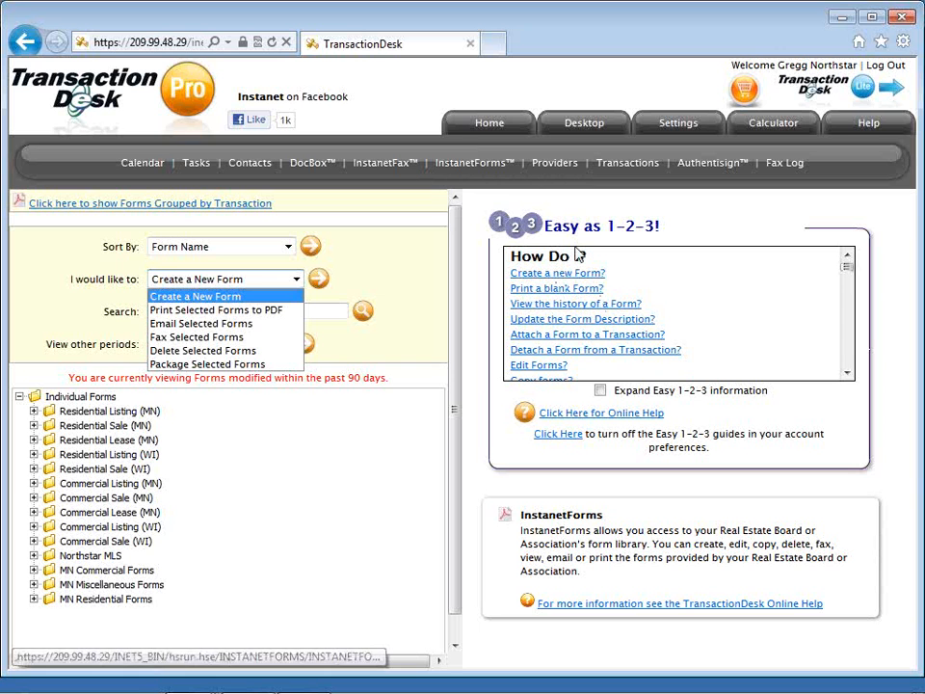
pyautogui.click(556, 175)
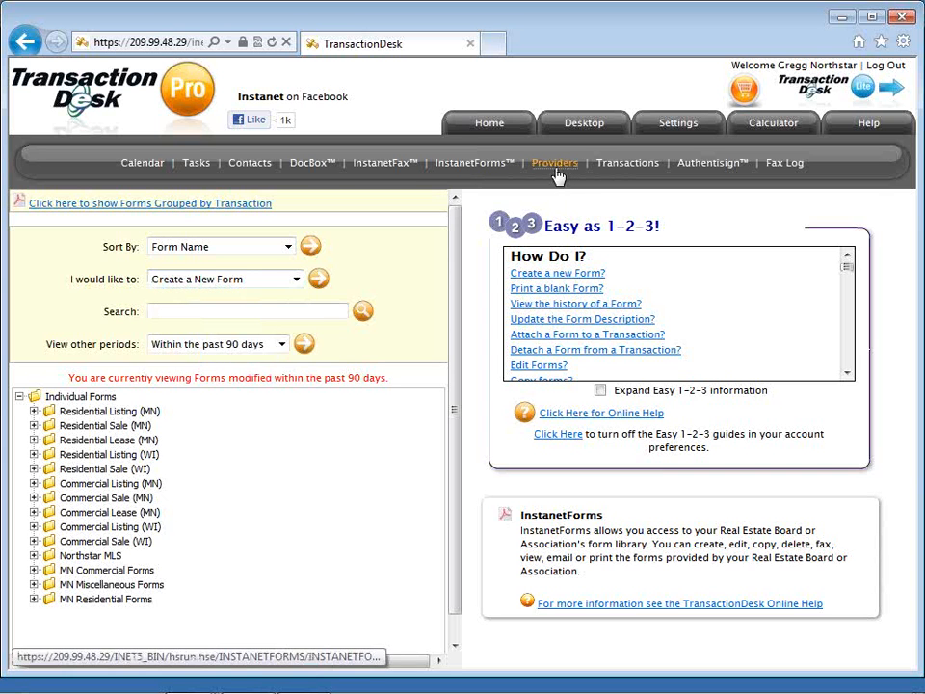
# Go to service provider management and start a new service provider entry.
pyautogui.click(556, 172)
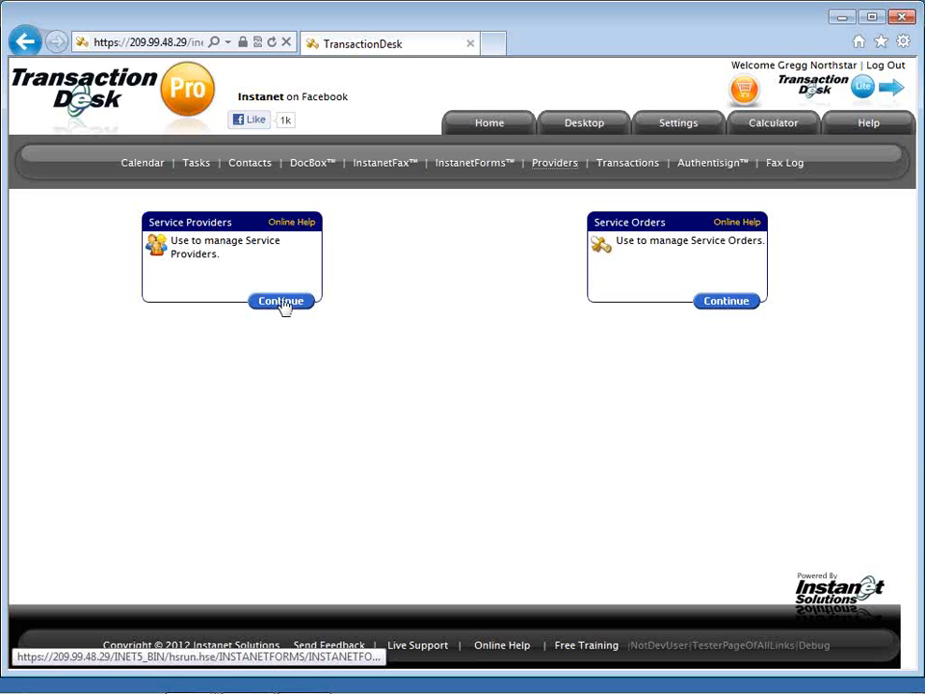
pyautogui.click(281, 302)
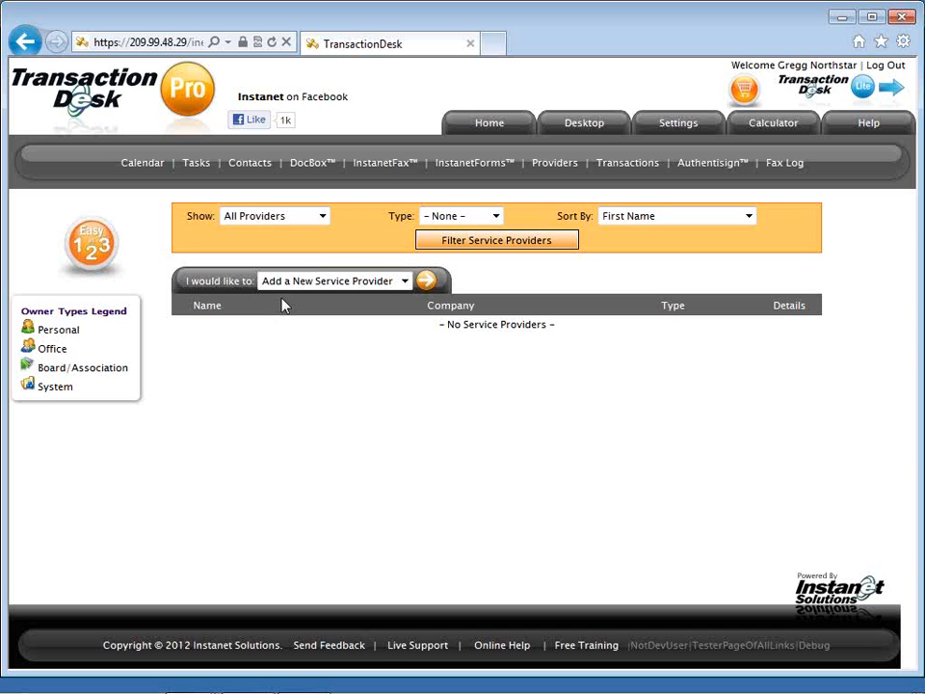
pyautogui.click(426, 283)
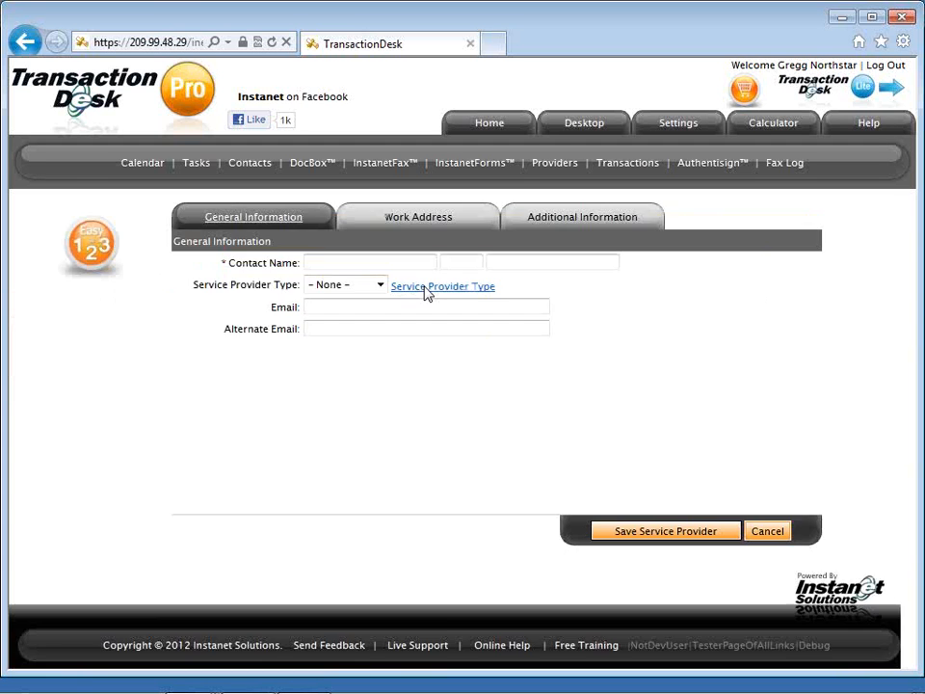
# Enter the contact's first name and the last name 'Inspector'.
pyautogui.click(391, 260)
pyautogui.write('J')
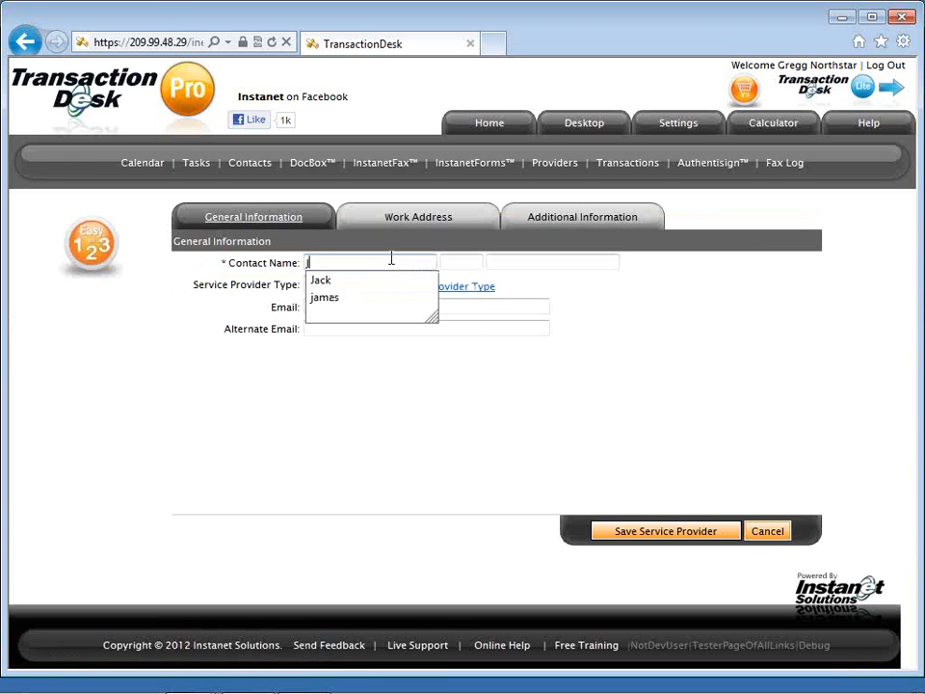
pyautogui.press('Down')
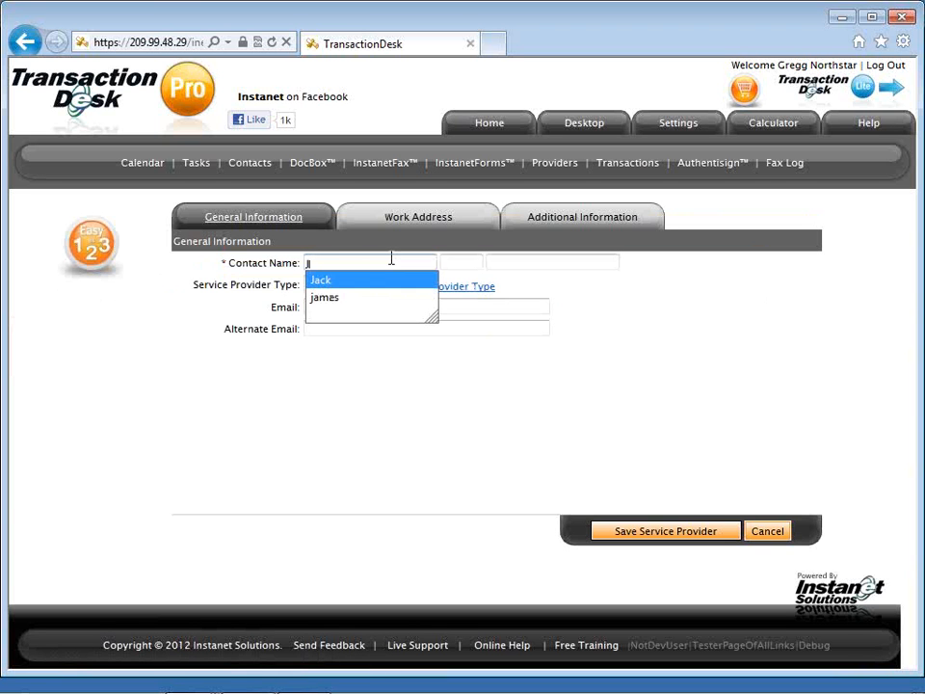
pyautogui.press('Tab')
pyautogui.press('Tab')
pyautogui.write('ns')
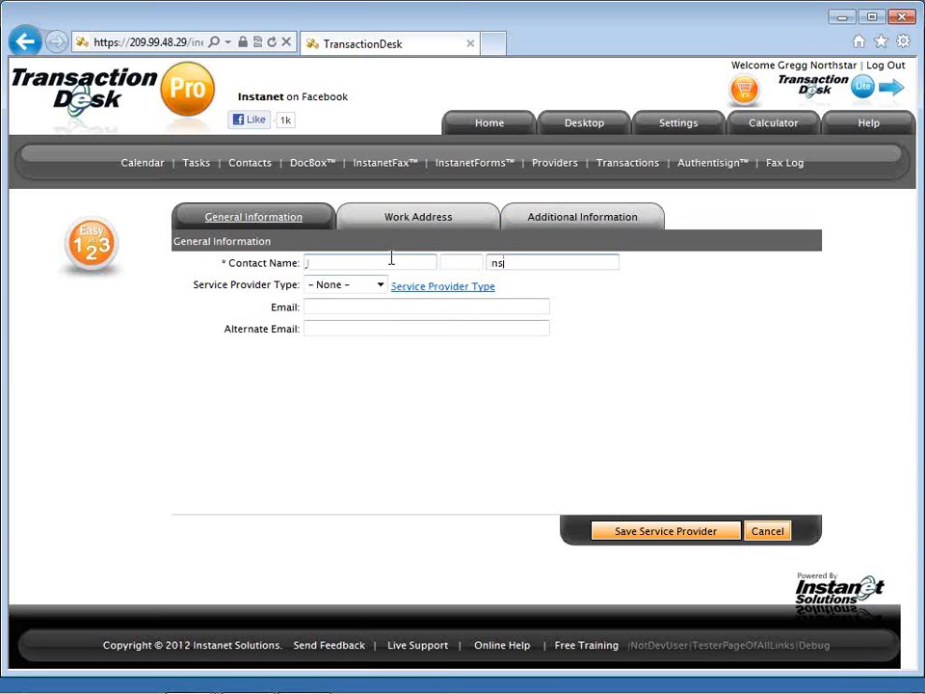
pyautogui.write('pector')
pyautogui.press('Home')
pyautogui.write('I')
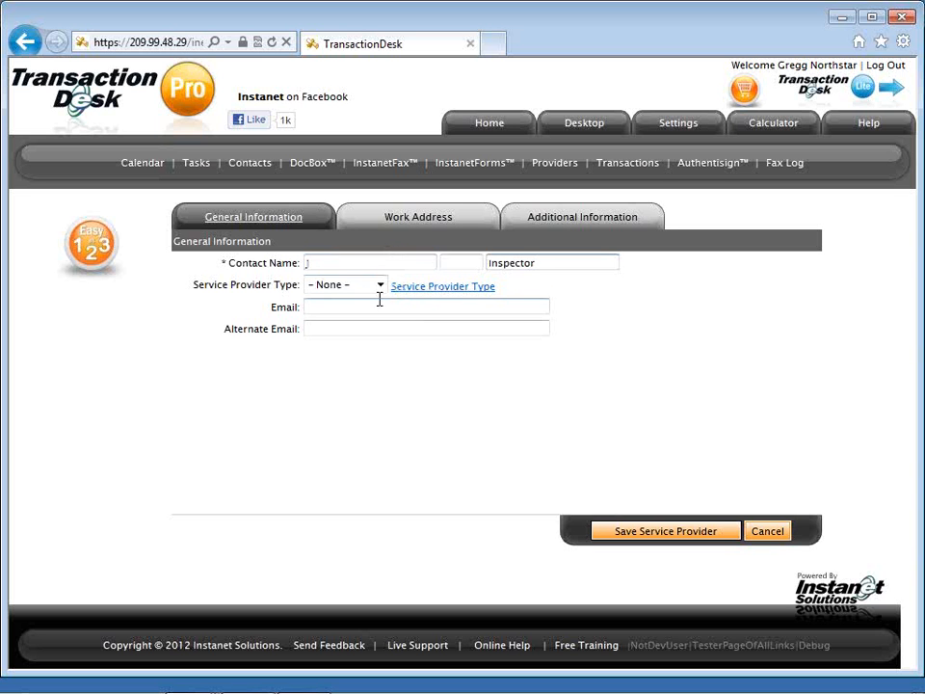
# Set the provider type to Inspector and fill in the main and alternate e-mail addresses.
pyautogui.click(381, 285)
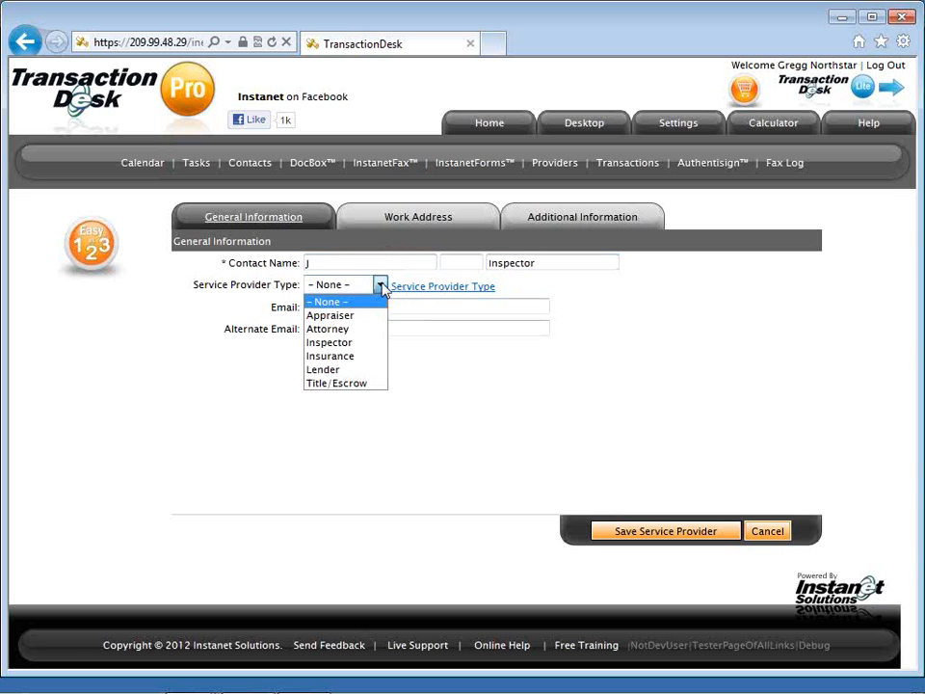
pyautogui.click(352, 342)
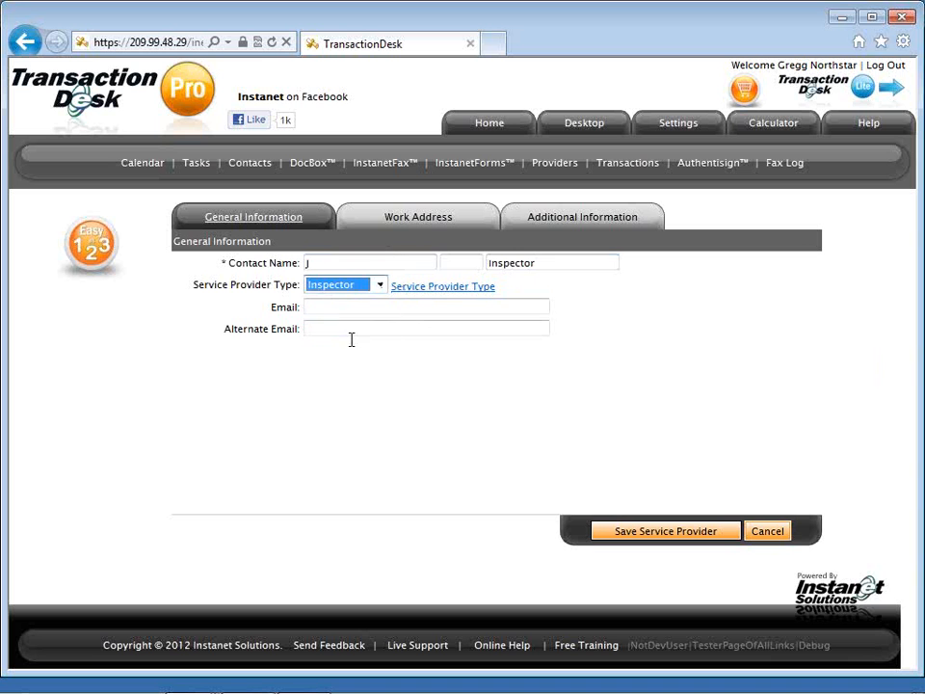
pyautogui.click(352, 307)
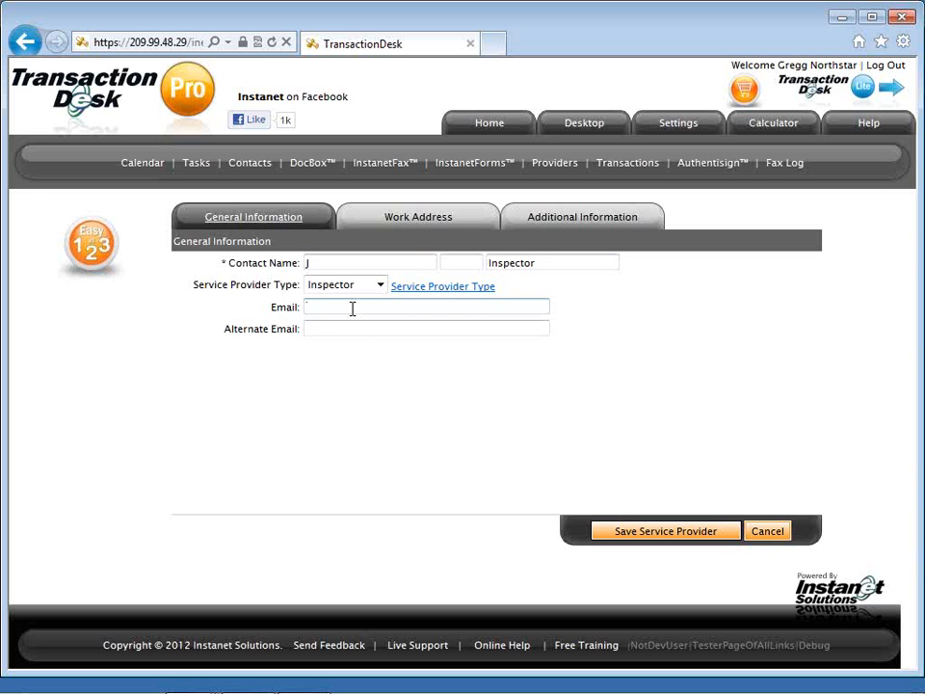
pyautogui.write('auth')
pyautogui.press('Down')
pyautogui.press('Tab')
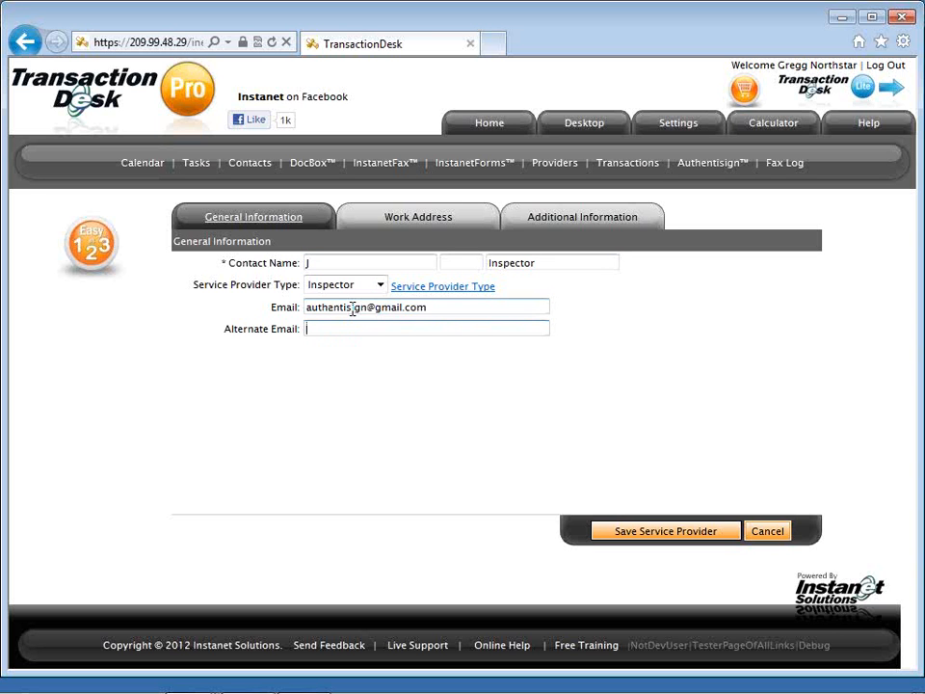
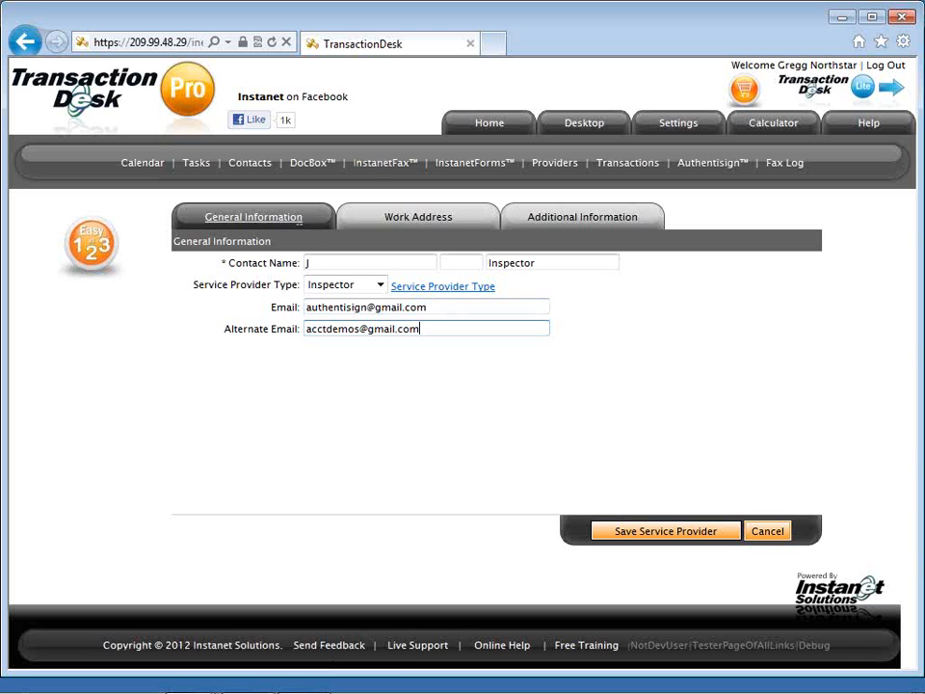
pyautogui.click(316, 220)
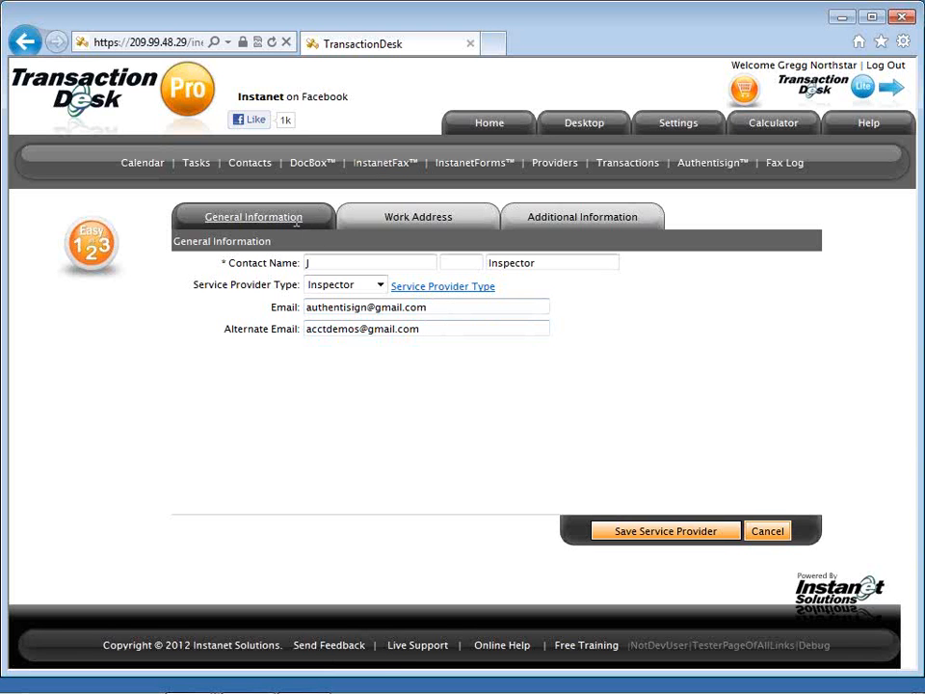
# Enter the provider's work fax number under Work Address, check Additional Information, then return to General Information.
pyautogui.click(406, 218)
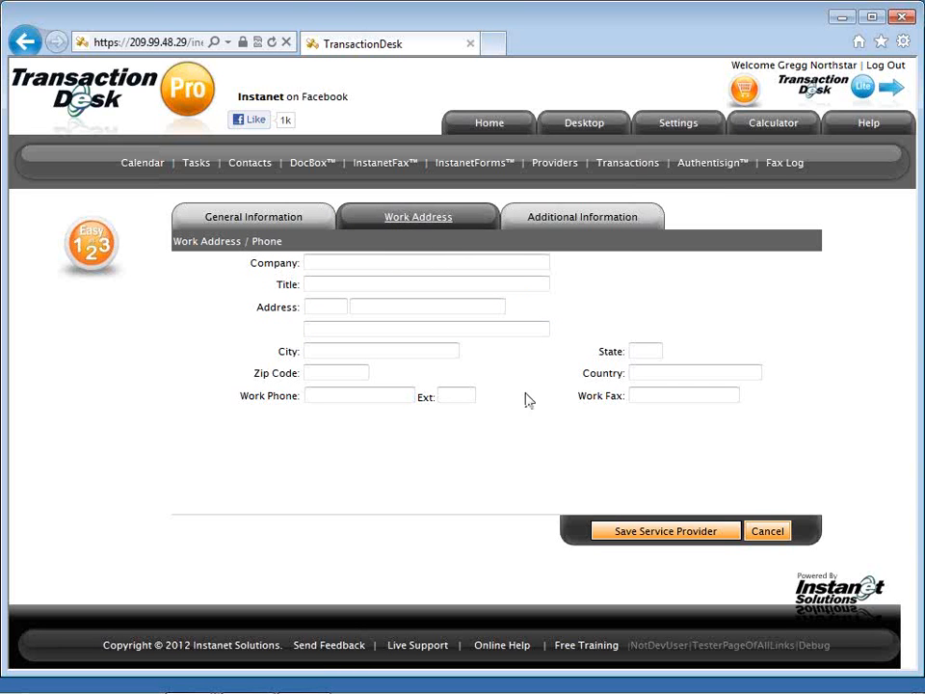
pyautogui.click(634, 395)
pyautogui.write('512.55.1212')
pyautogui.click(578, 221)
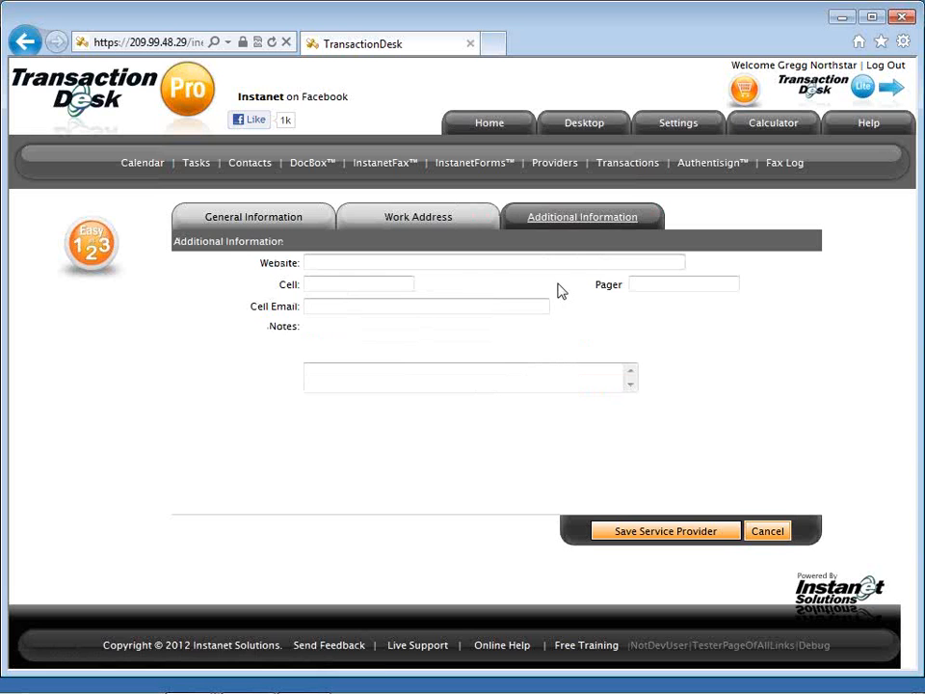
pyautogui.click(256, 220)
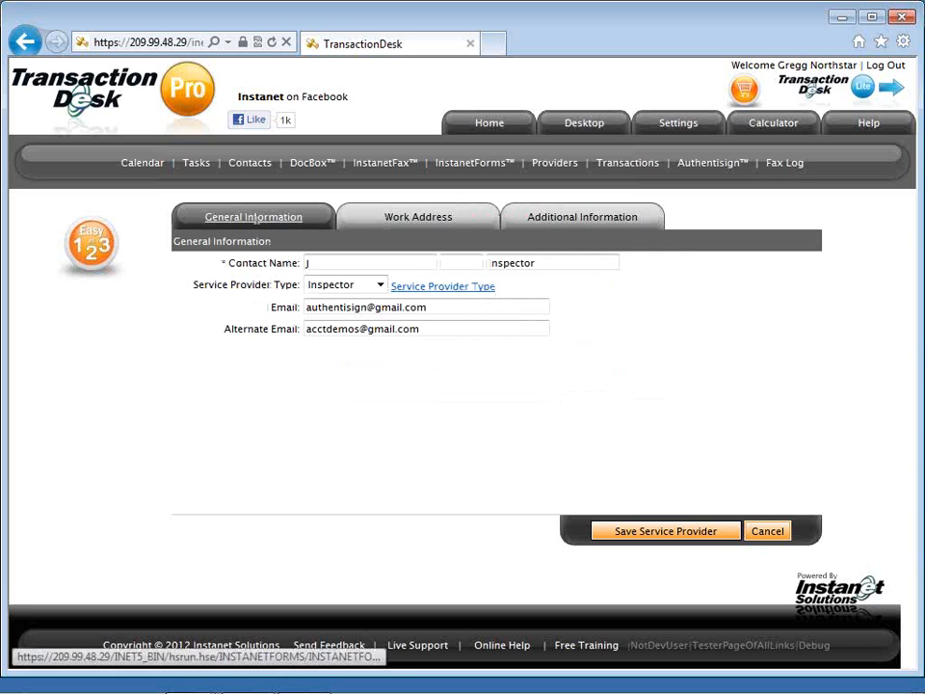
# Complete the contact's first name from the suggestions and save the Inspector service provider.
pyautogui.click(372, 263)
pyautogui.write('a')
pyautogui.press('Down')
pyautogui.press('Return')
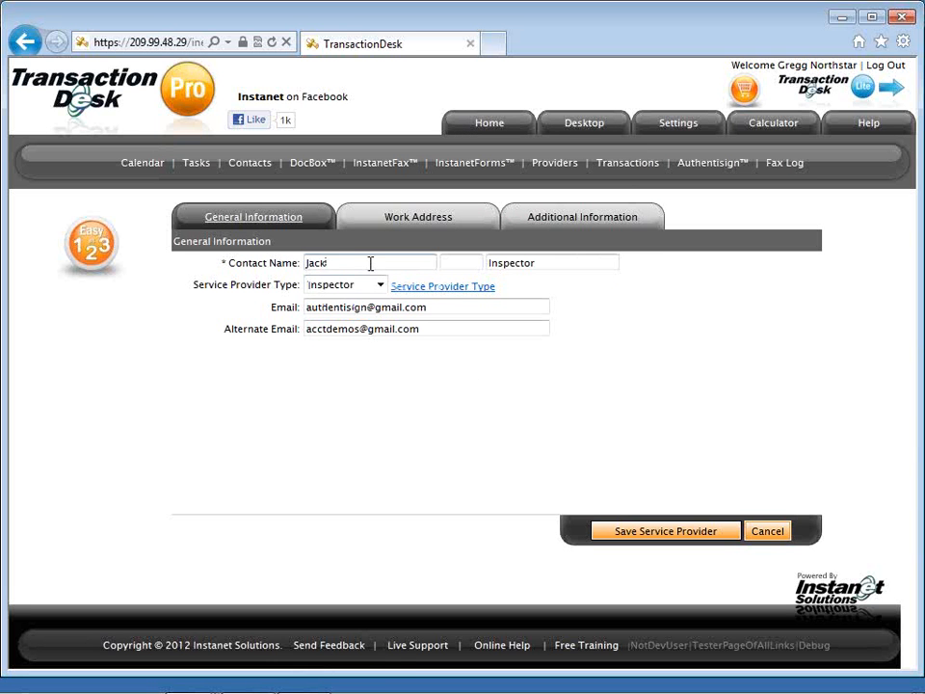
pyautogui.click(661, 532)
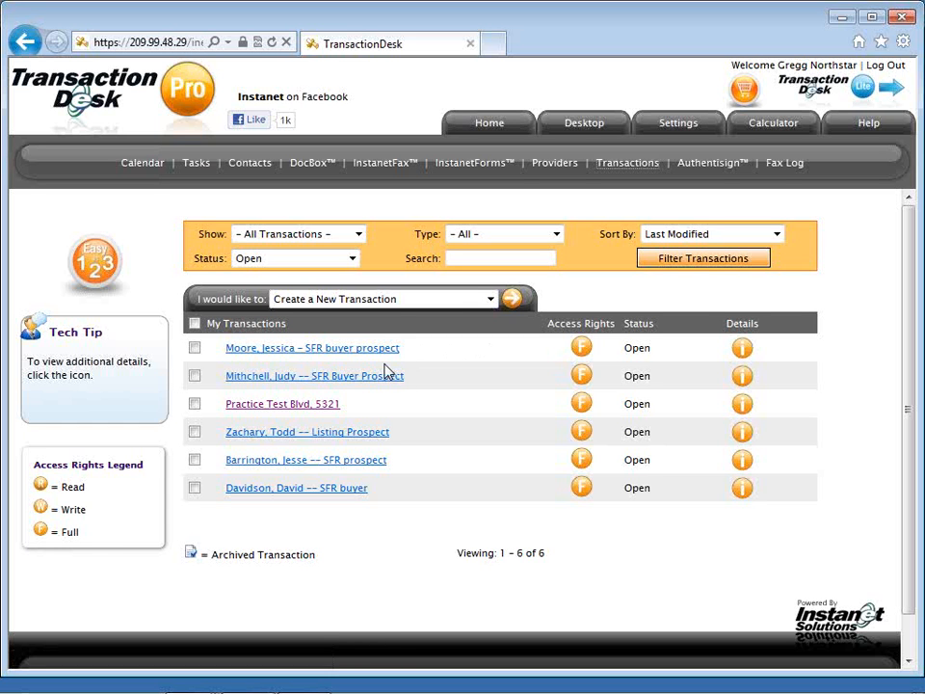
# Look over the transaction actions list without choosing, then open the SFR buyer prospect transaction.
pyautogui.click(404, 302)
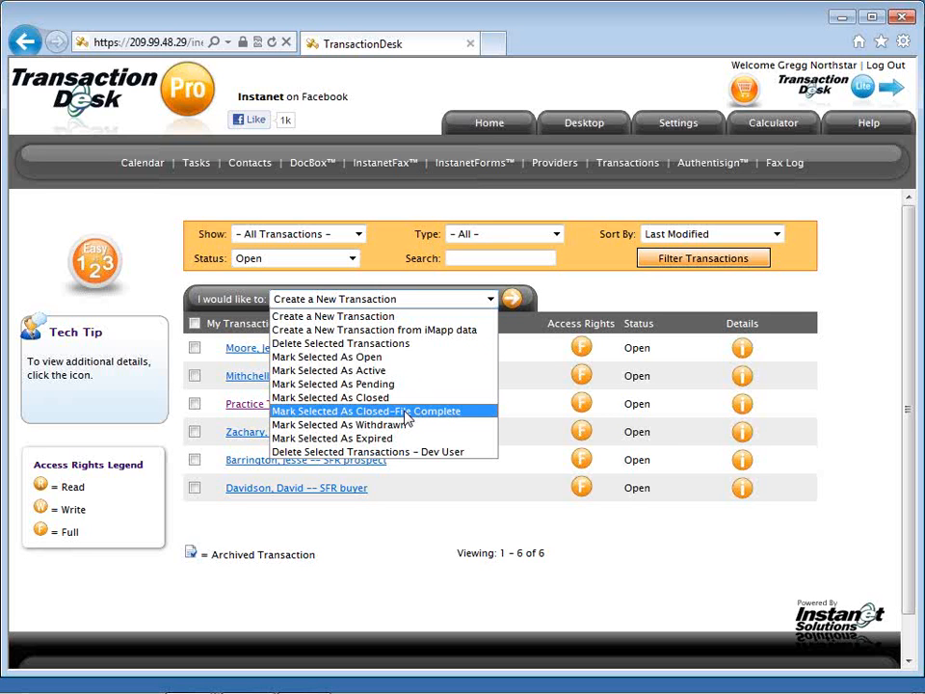
pyautogui.click(527, 414)
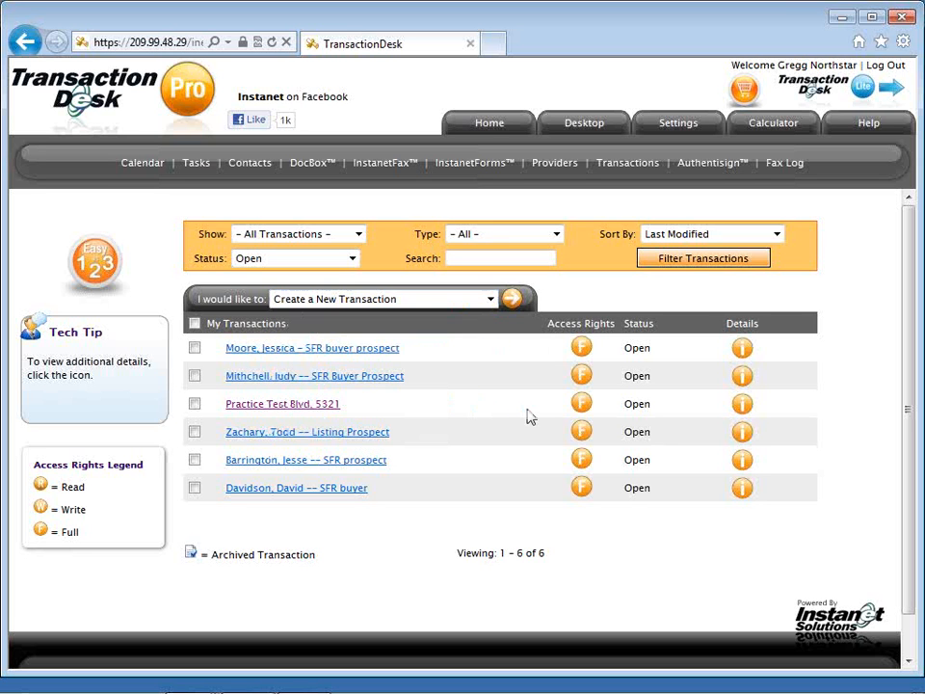
pyautogui.click(393, 352)
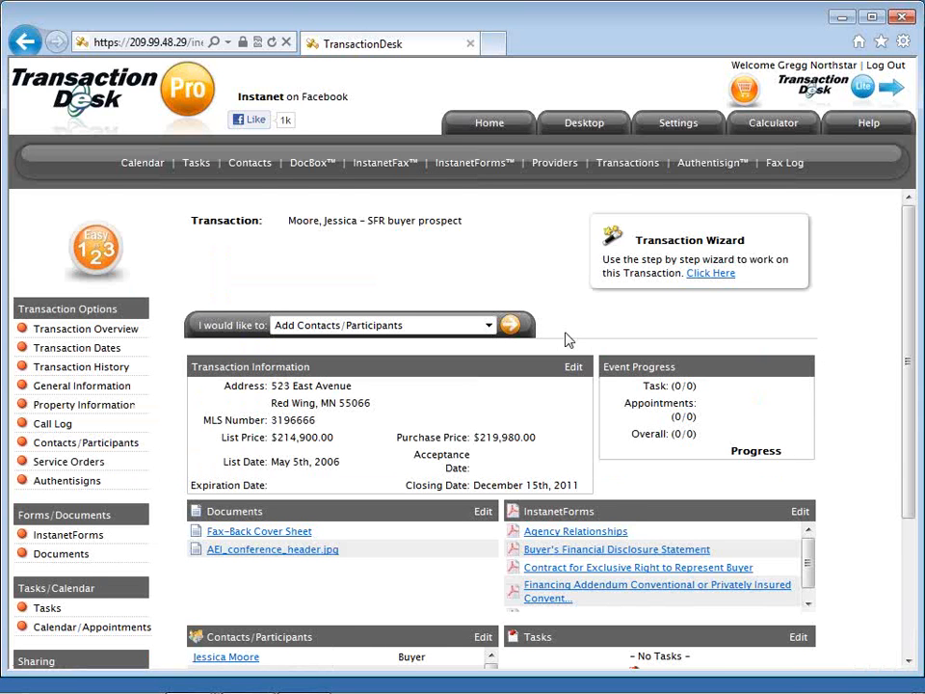
# Scroll through the SFR buyer prospect overview and open its General Information form.
pyautogui.scroll(-1, 568, 340)
pyautogui.scroll(-1, 568, 340)
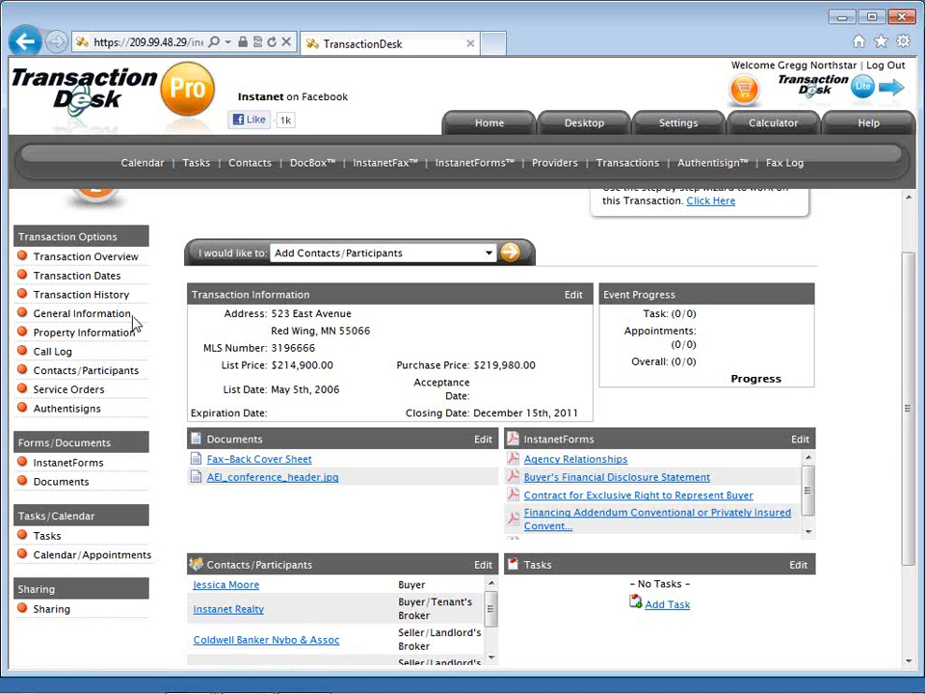
pyautogui.click(129, 325)
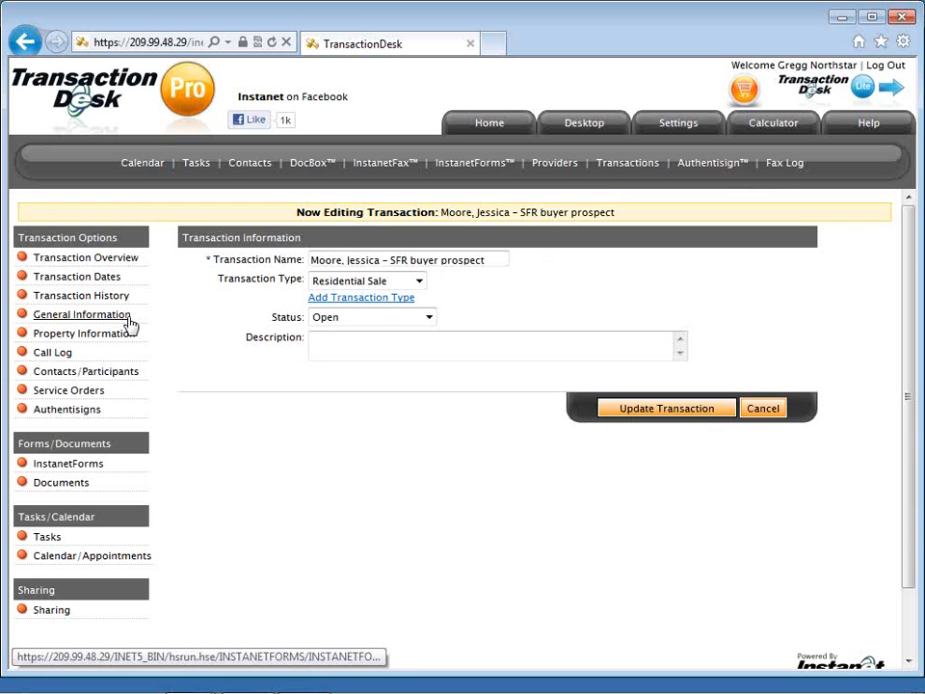
# Leave the transaction status at Open and view the transaction's empty Call Log.
pyautogui.click(329, 319)
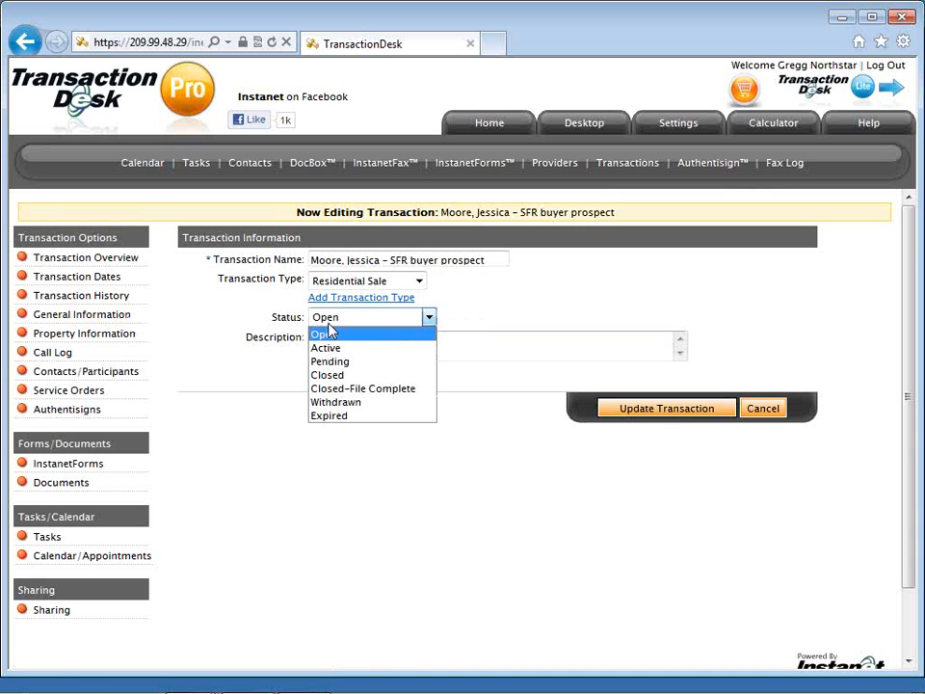
pyautogui.click(312, 328)
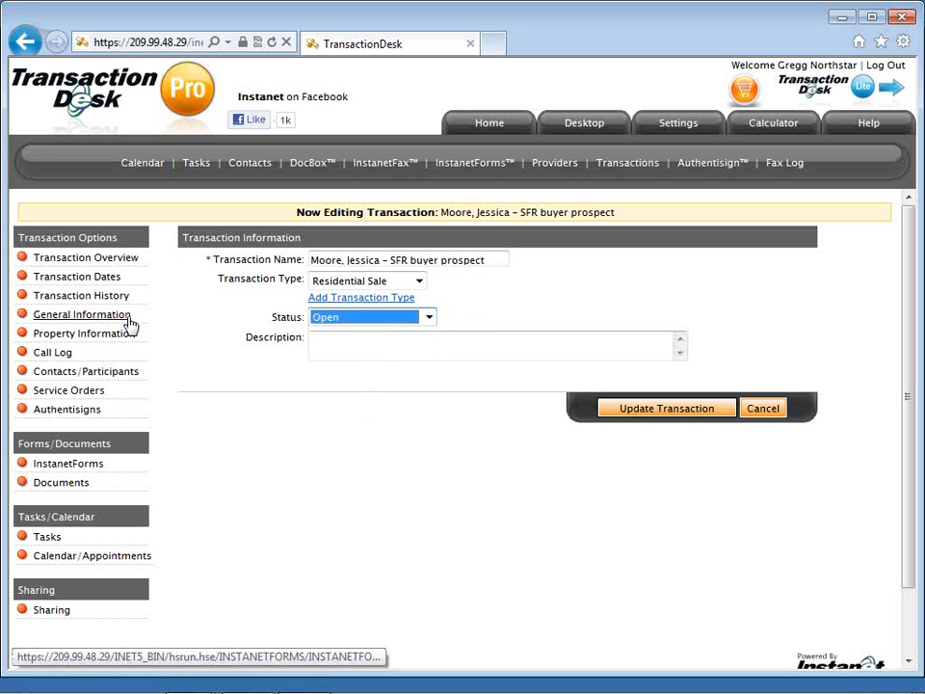
pyautogui.click(69, 360)
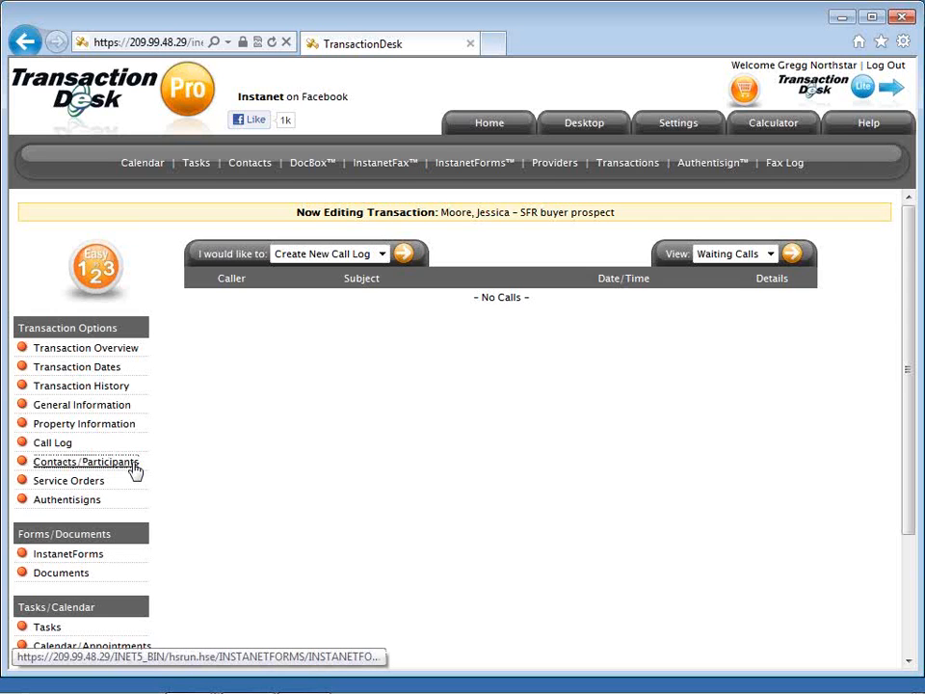
# Open the Contacts/Participants list for the SFR buyer prospect transaction.
pyautogui.click(86, 461)
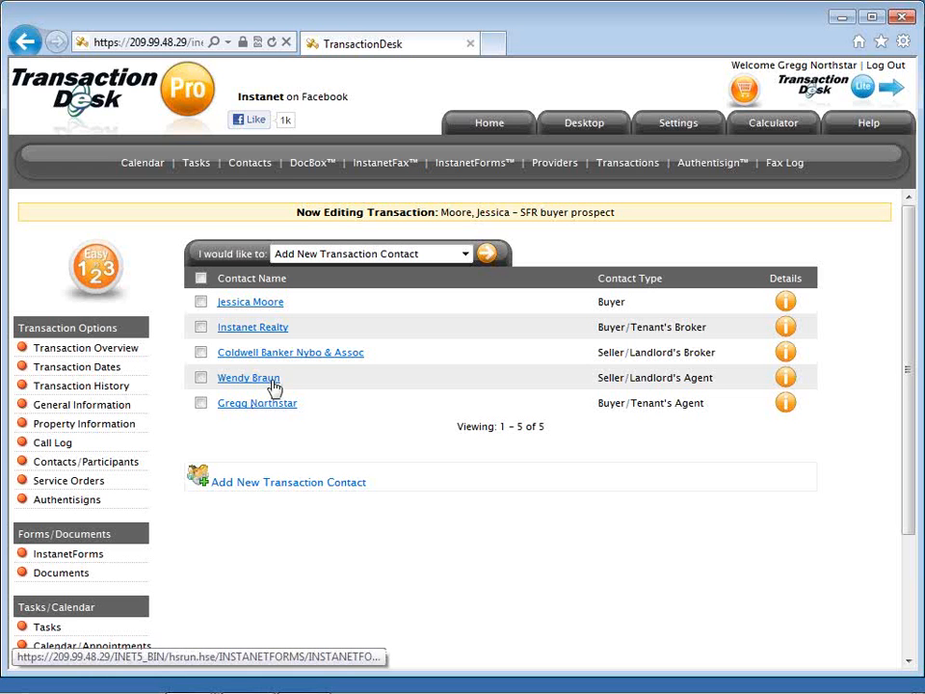
# Open the buyer's contact information and scroll down to the Participant Options section.
pyautogui.click(265, 304)
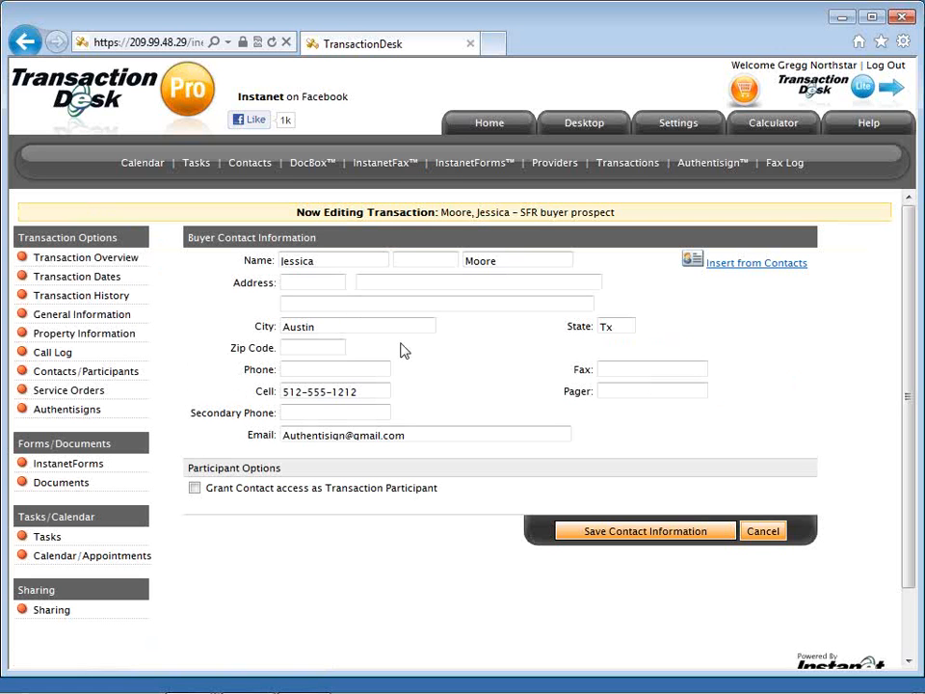
pyautogui.scroll(-1, 402, 350)
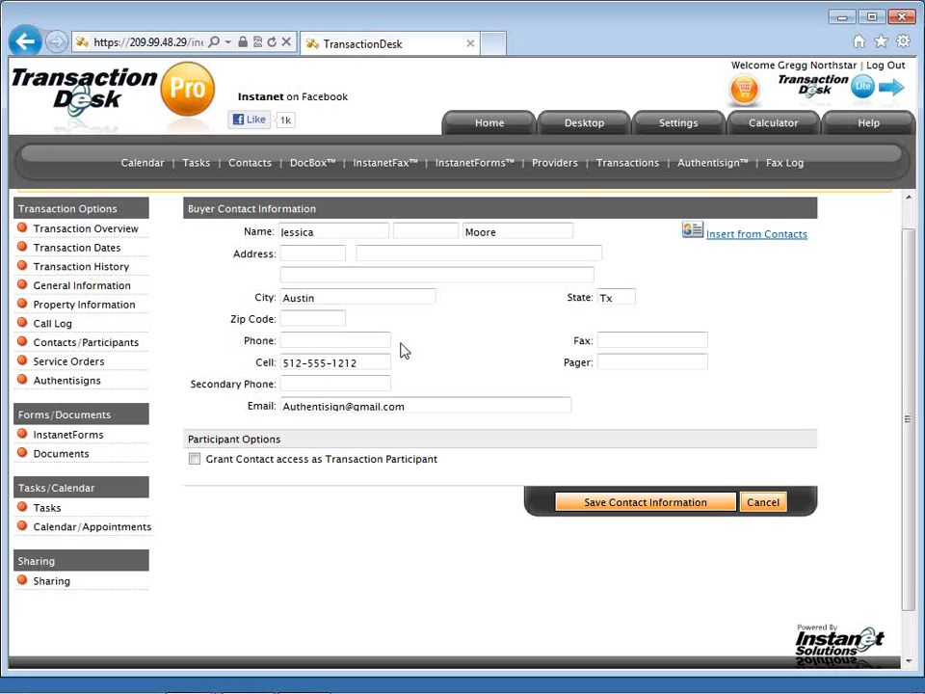
pyautogui.scroll(-2, 403, 351)
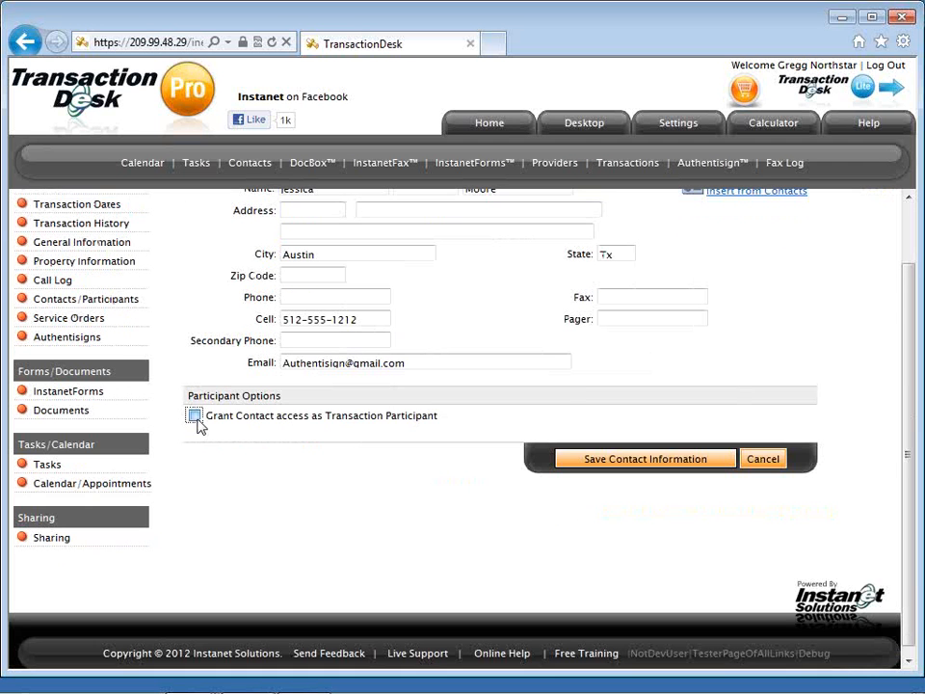
# Grant the buyer transaction participant access and enter the participant's login name and password.
pyautogui.click(194, 416)
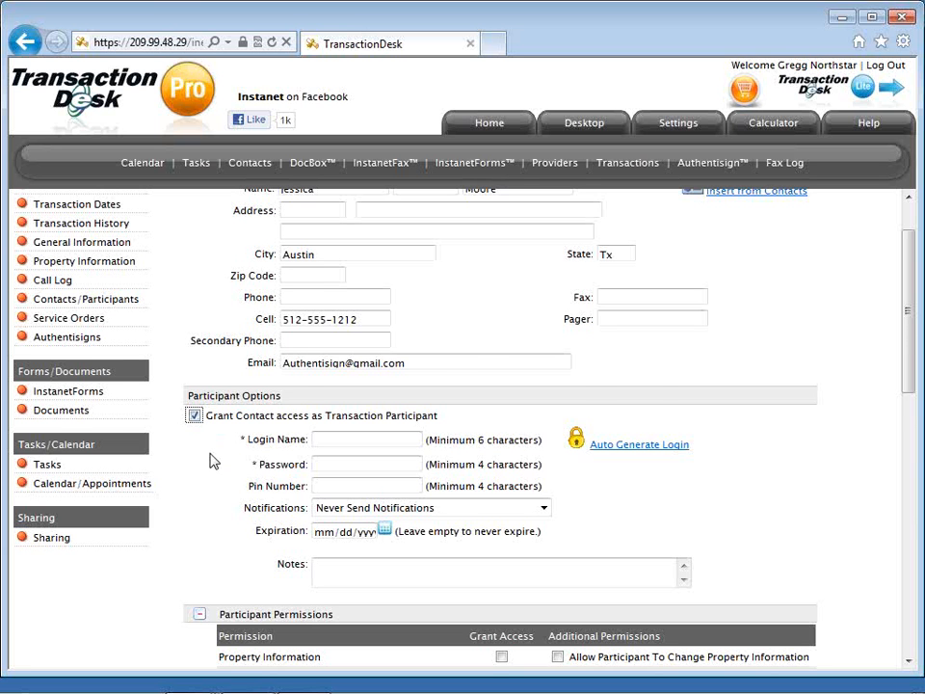
pyautogui.scroll(-2, 213, 461)
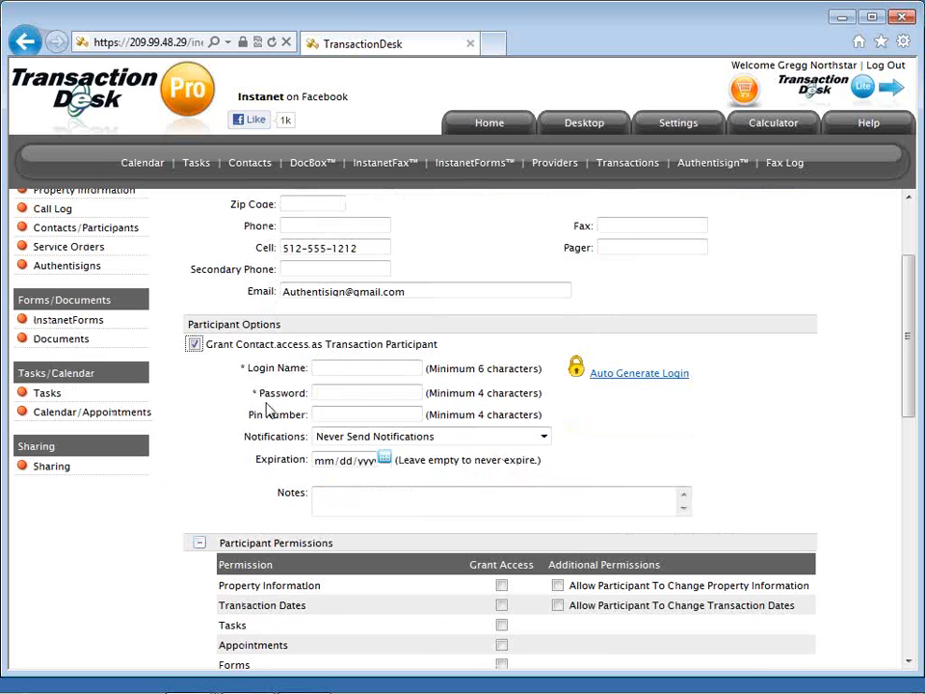
pyautogui.click(337, 367)
pyautogui.write('je')
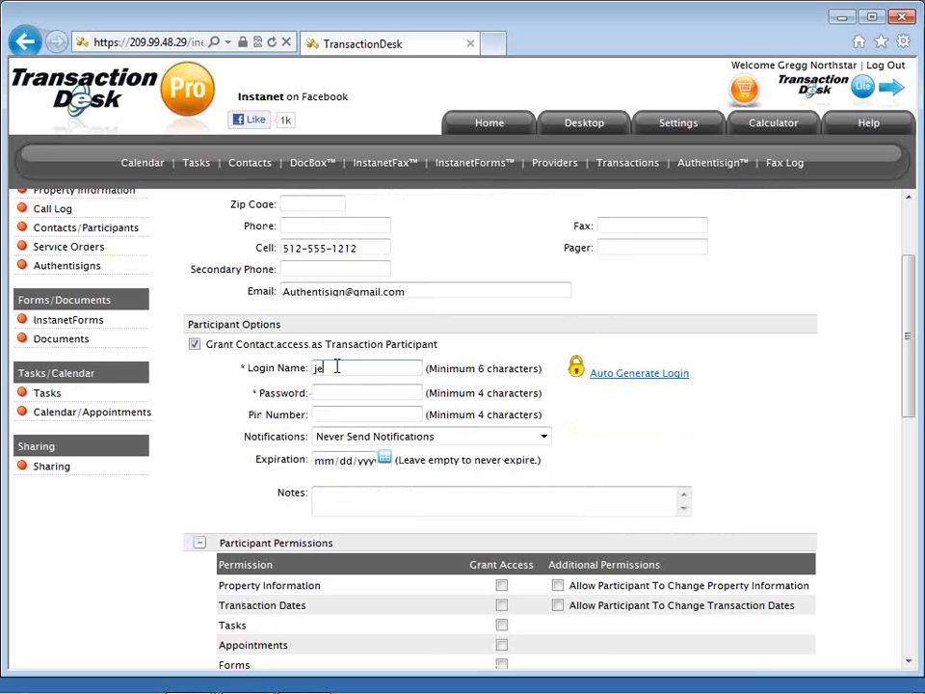
pyautogui.write('ssiess')
pyautogui.press('Tab')
pyautogui.press('Tab')
pyautogui.write('1234566')
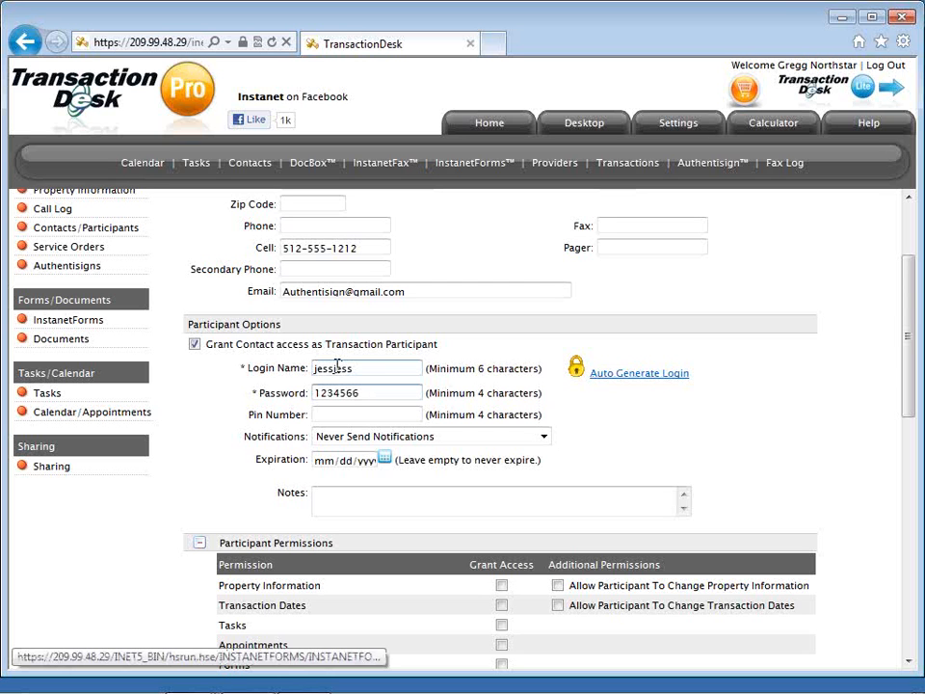
pyautogui.press('BackSpace')
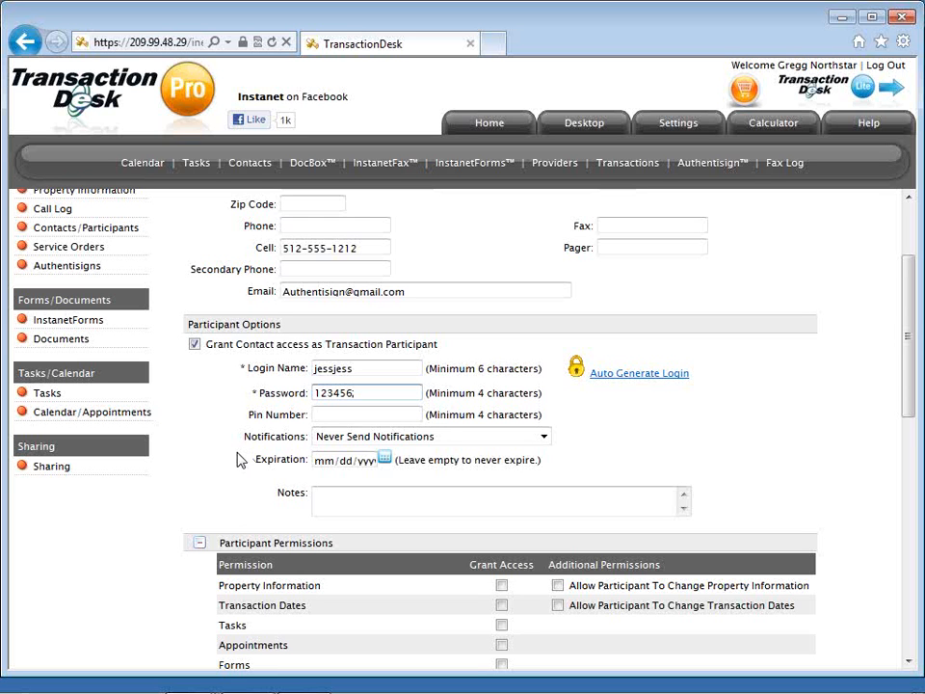
# Keep the participant's notifications set to Never Send Notifications.
pyautogui.scroll(-3, 241, 460)
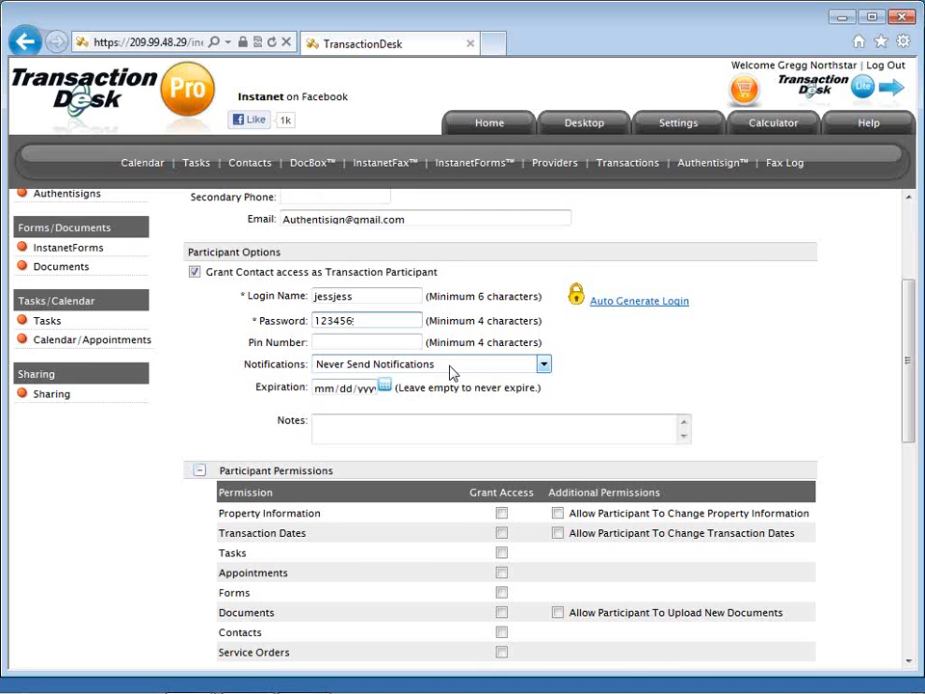
pyautogui.click(451, 370)
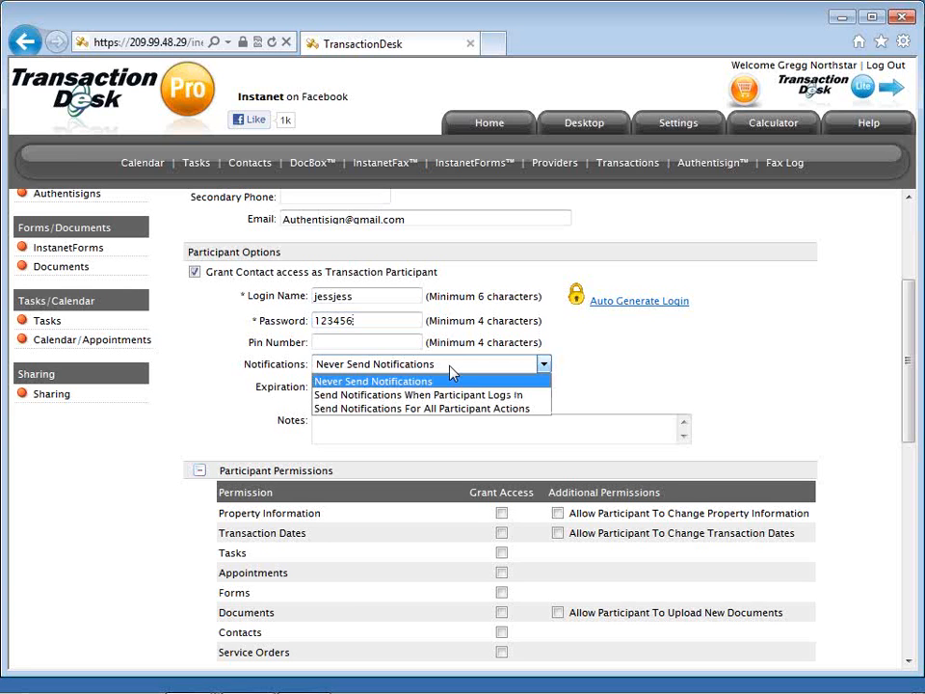
pyautogui.click(227, 405)
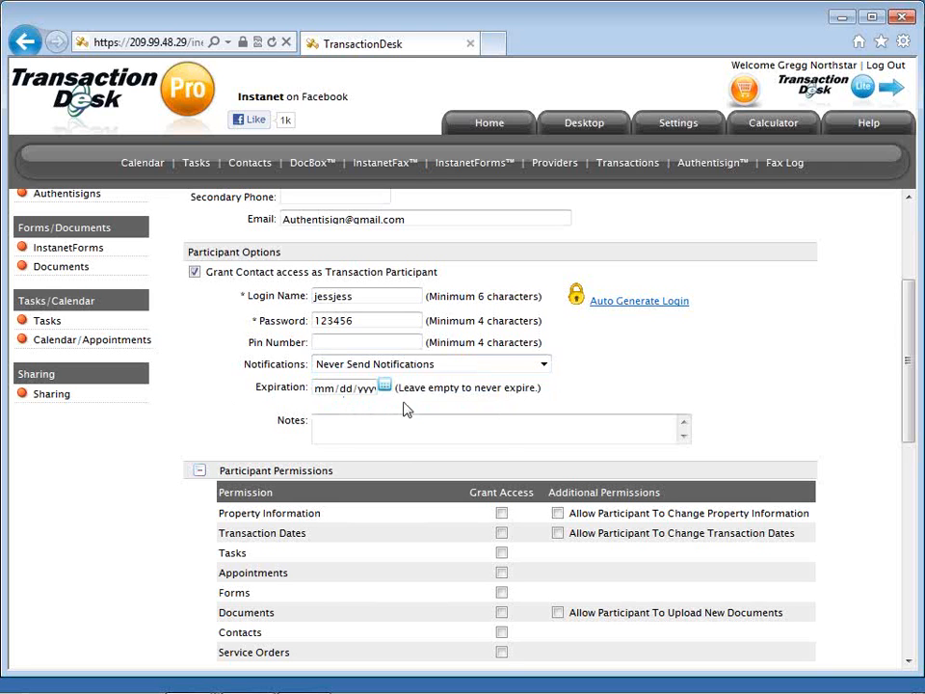
# Grant access to Tasks, Forms, Documents, Property Information and Transaction Dates.
pyautogui.scroll(-1, 405, 409)
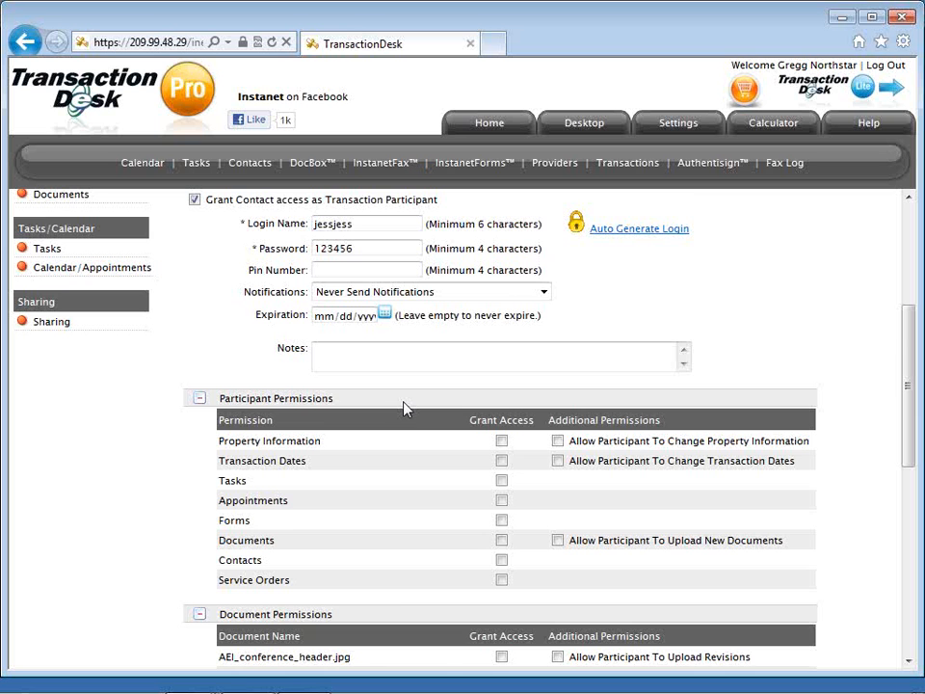
pyautogui.scroll(-2, 444, 386)
pyautogui.click(501, 337)
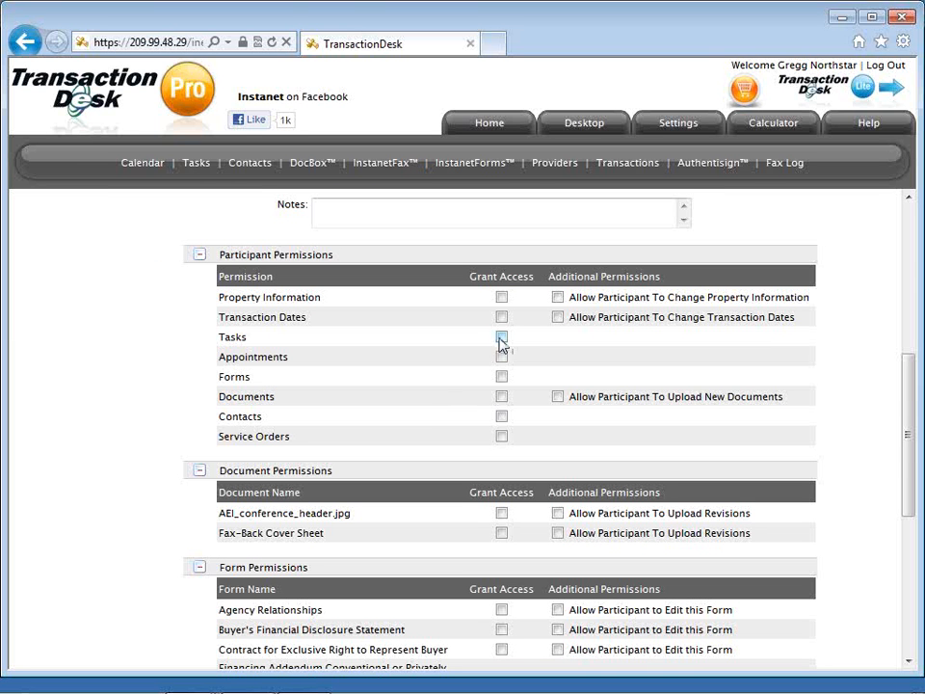
pyautogui.click(501, 378)
pyautogui.click(501, 397)
pyautogui.click(502, 298)
pyautogui.click(502, 317)
# Grant view-only access to the Fax-Back Cover Sheet and the Agency Relationships, exclusive buyer representation and Purchase Agreement forms.
pyautogui.scroll(-1, 525, 405)
pyautogui.scroll(-1, 525, 406)
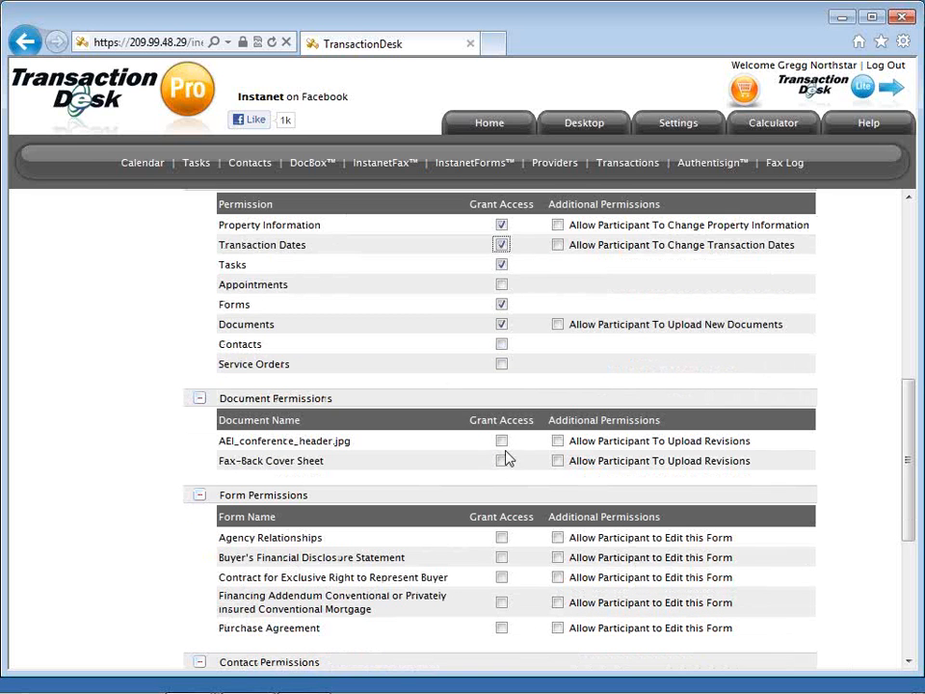
pyautogui.click(501, 463)
pyautogui.scroll(-2, 529, 479)
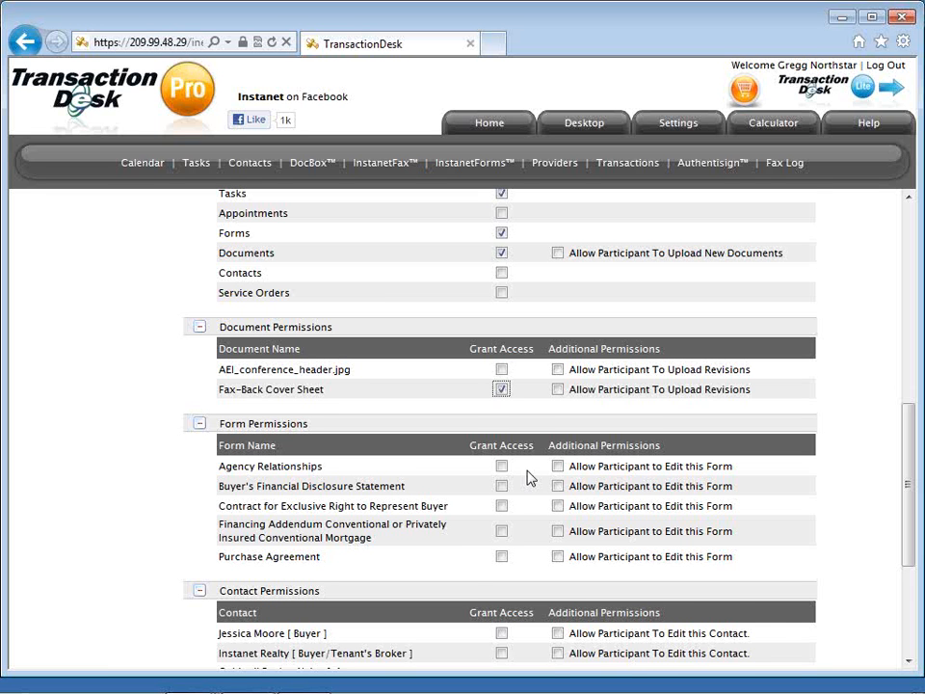
pyautogui.scroll(-1, 529, 478)
pyautogui.scroll(-1, 529, 479)
pyautogui.click(501, 393)
pyautogui.click(501, 434)
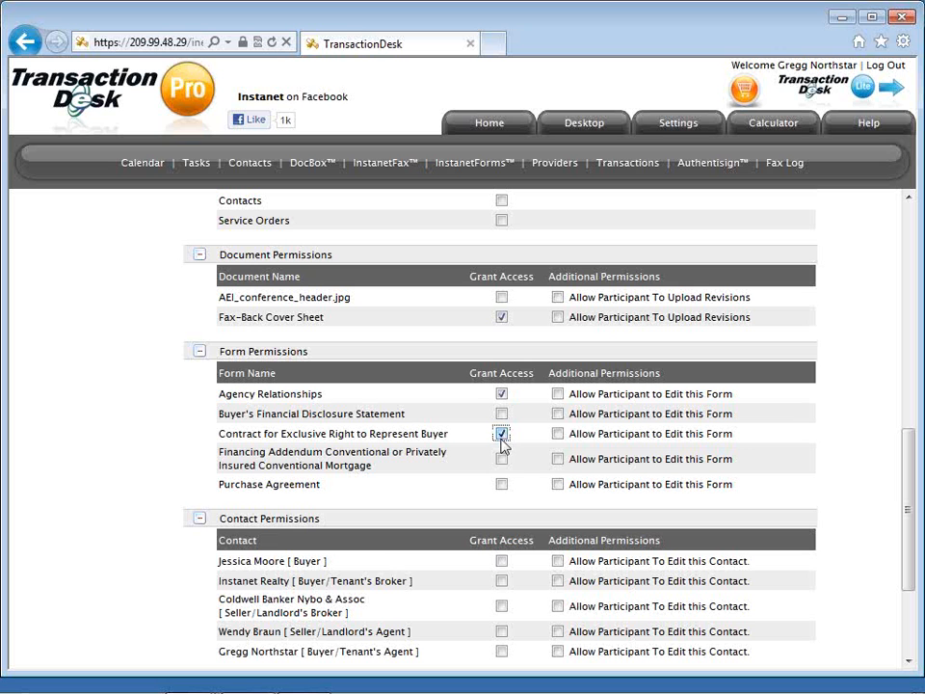
pyautogui.click(501, 484)
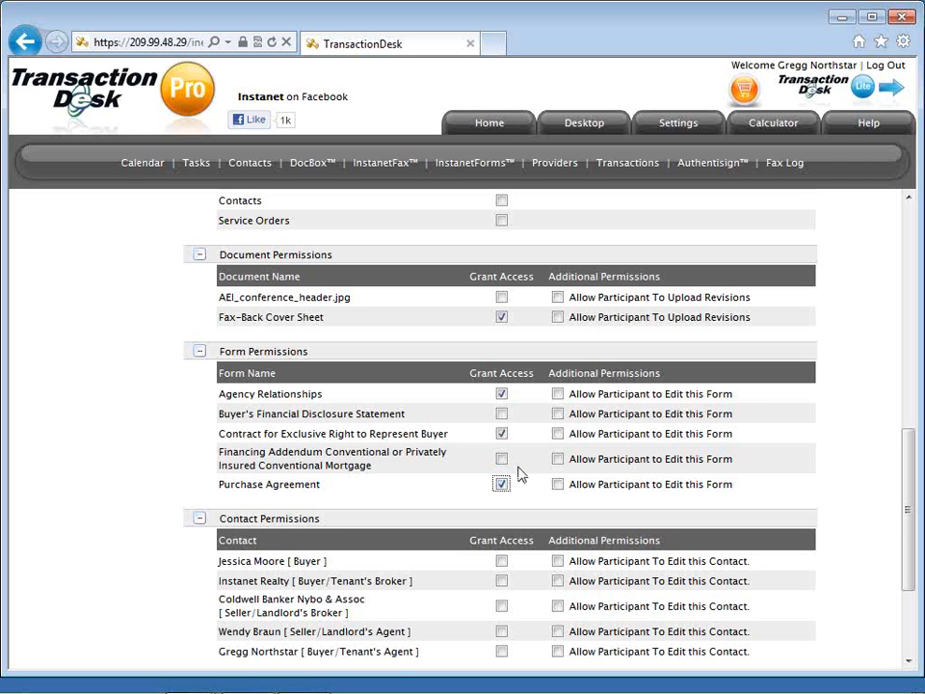
pyautogui.click(558, 395)
pyautogui.click(557, 396)
# Grant the participant access to the buyer's agent contact.
pyautogui.scroll(-1, 513, 401)
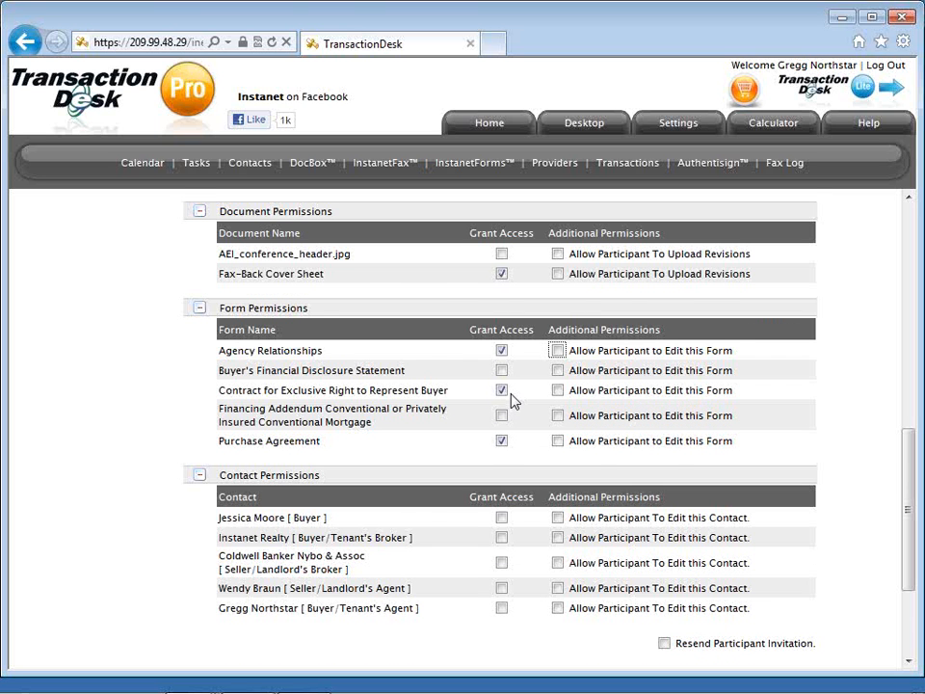
pyautogui.click(501, 607)
pyautogui.scroll(-2, 535, 572)
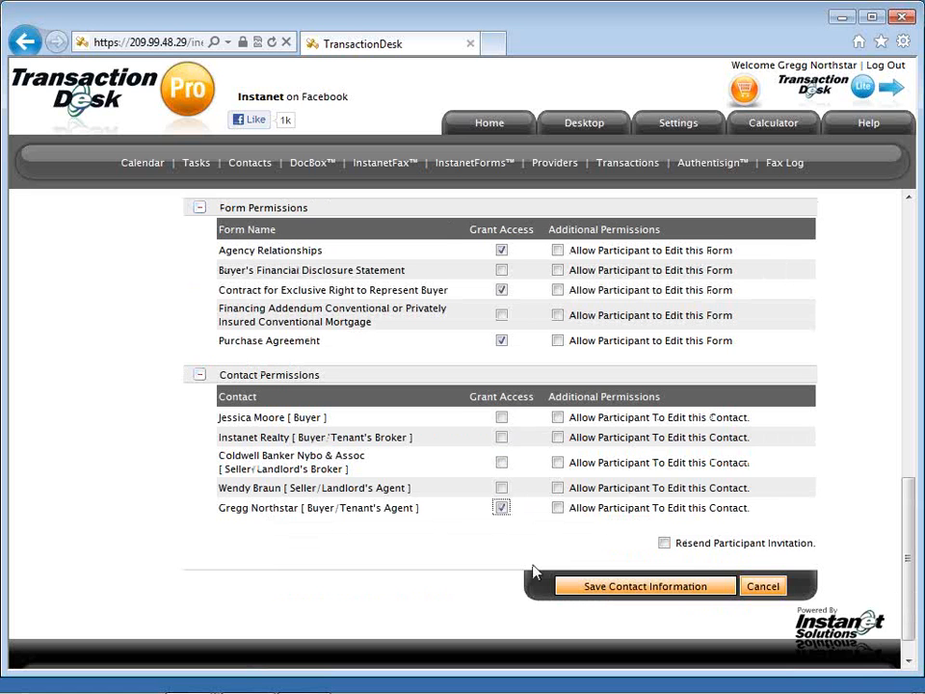
pyautogui.scroll(-1, 535, 572)
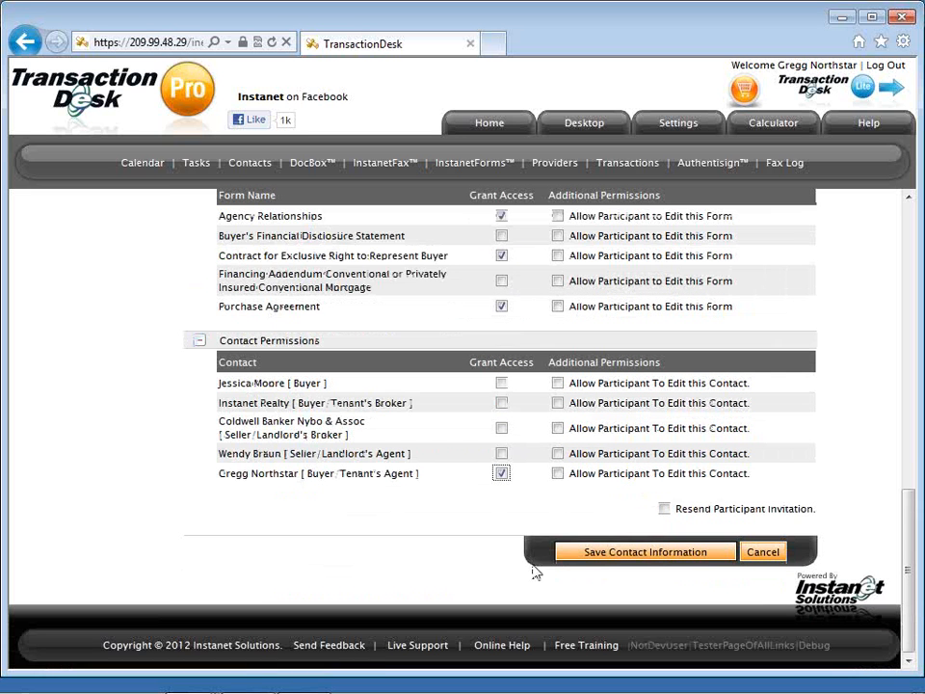
# Save the buyer contact with its participant settings, accepting the no-PIN warning.
pyautogui.click(613, 557)
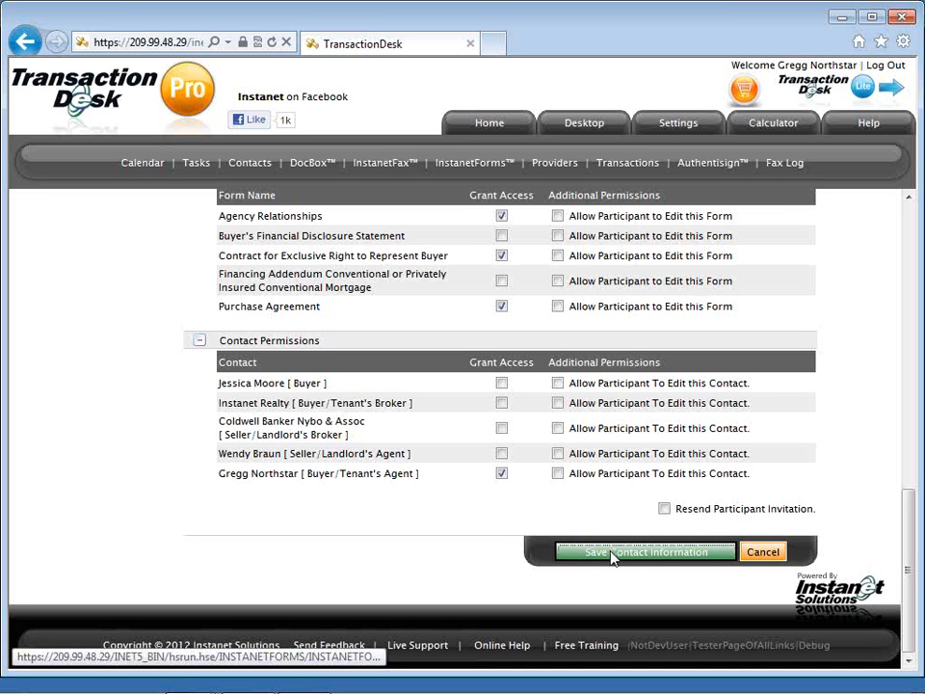
pyautogui.click(612, 557)
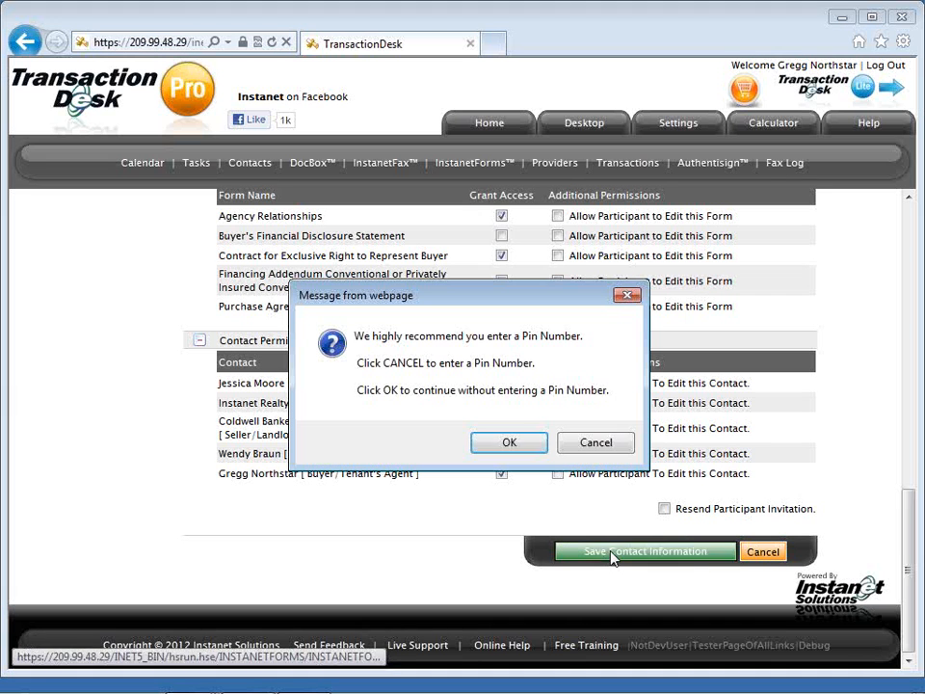
pyautogui.click(510, 443)
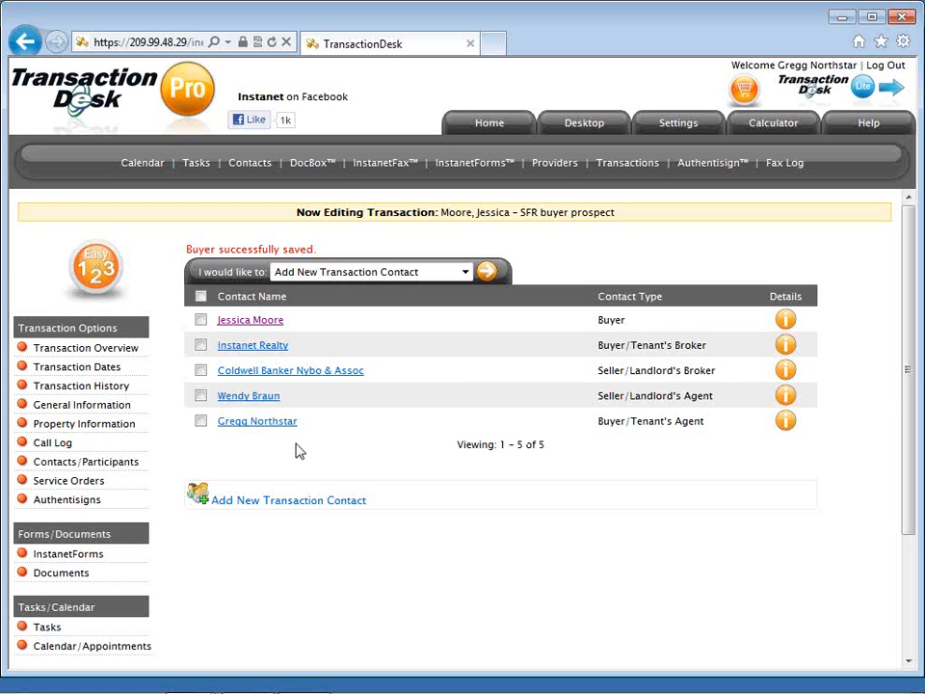
# Go to the transaction's Service Orders page from the Transaction Options list.
pyautogui.scroll(-1, 299, 450)
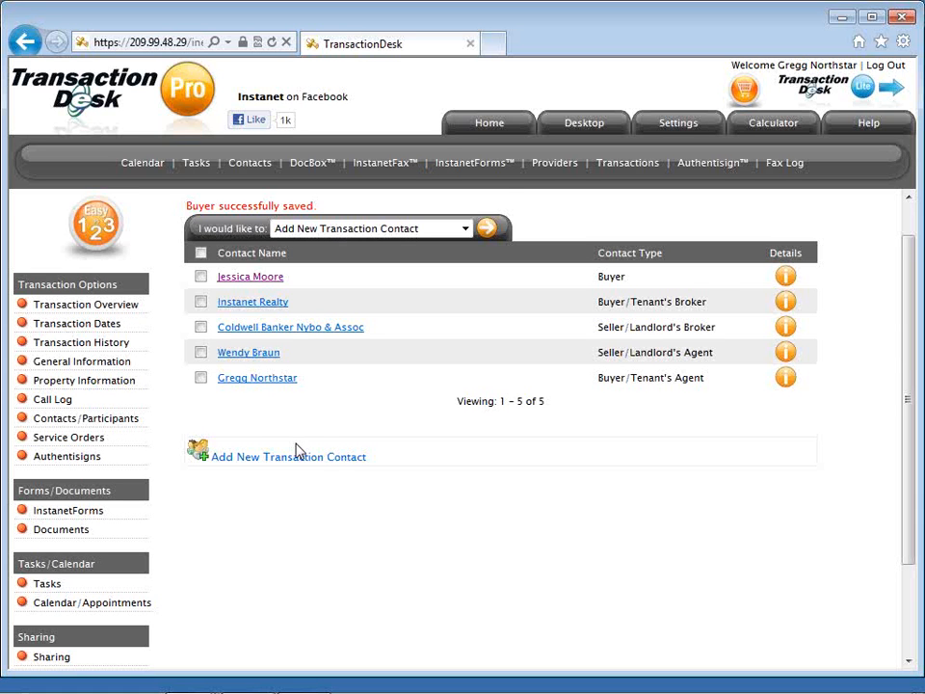
pyautogui.scroll(-1, 298, 451)
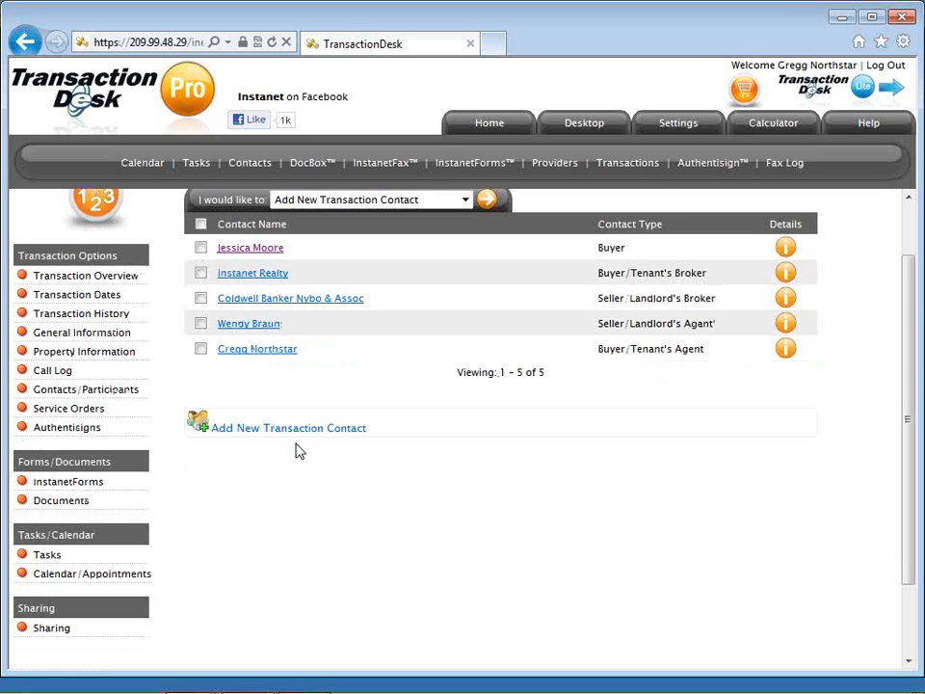
pyautogui.click(104, 416)
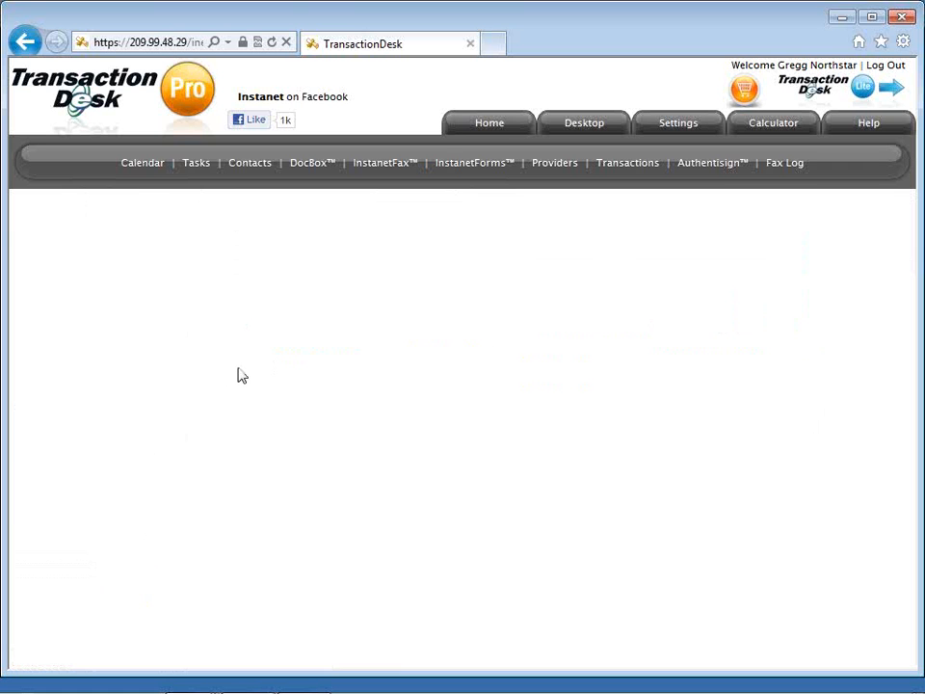
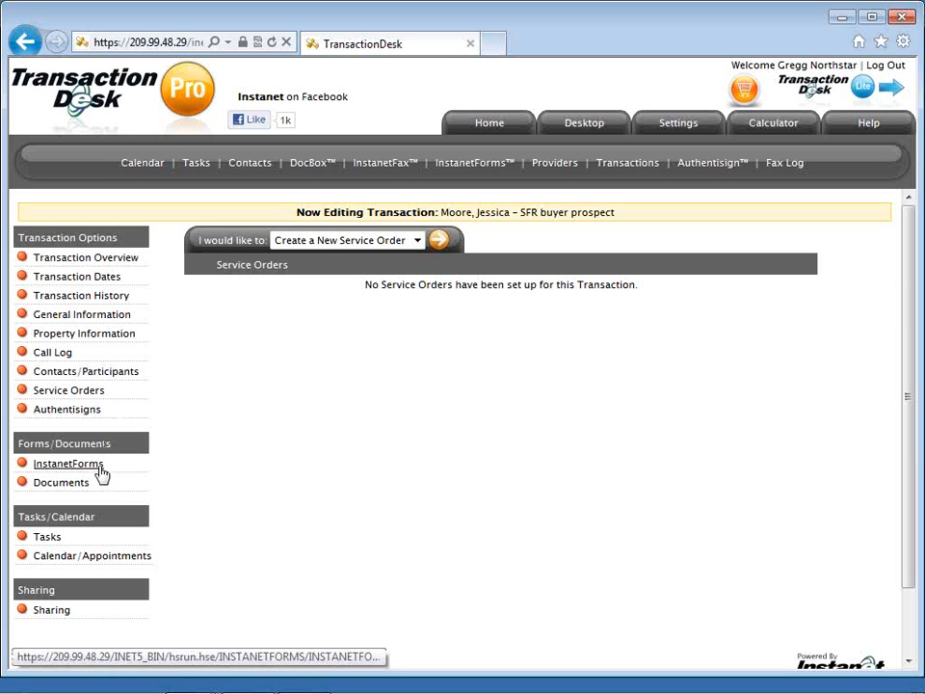
# Show the transaction's InstanetForms list and open the 'I would like to' form actions menu.
pyautogui.click(70, 463)
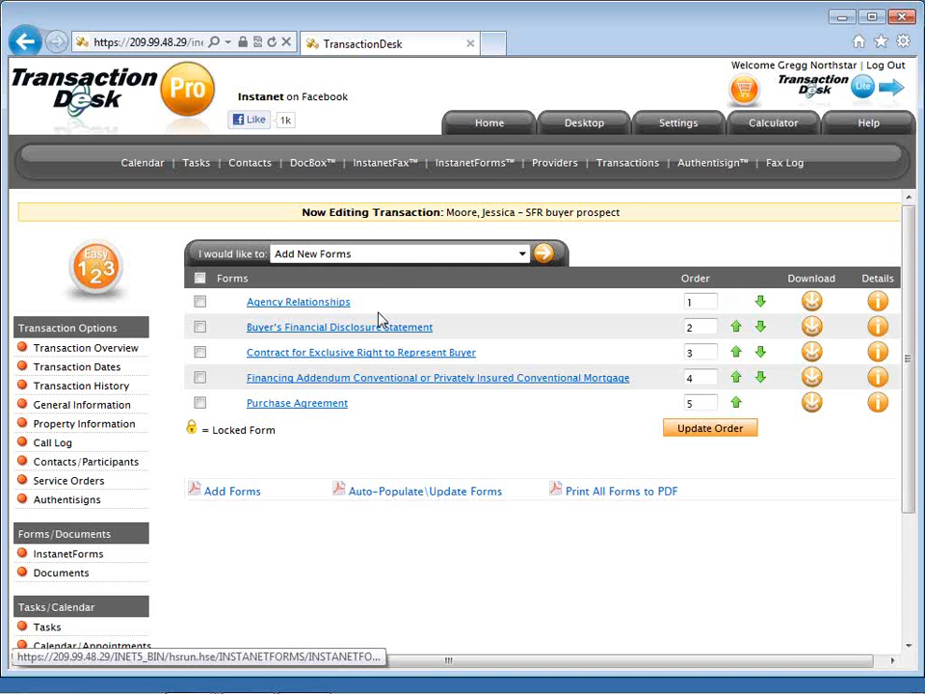
pyautogui.click(404, 265)
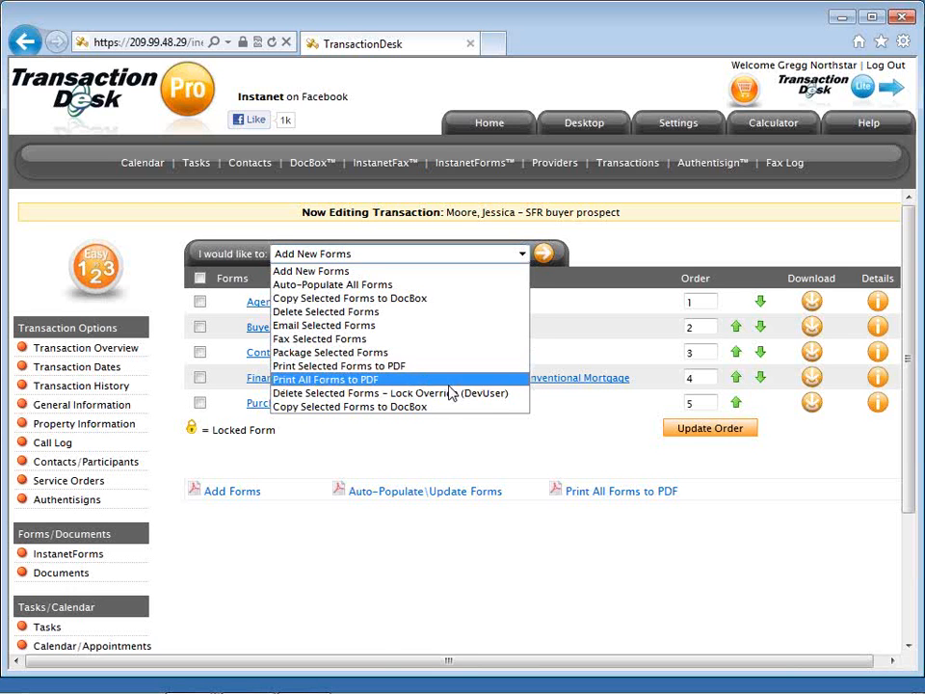
pyautogui.click(448, 435)
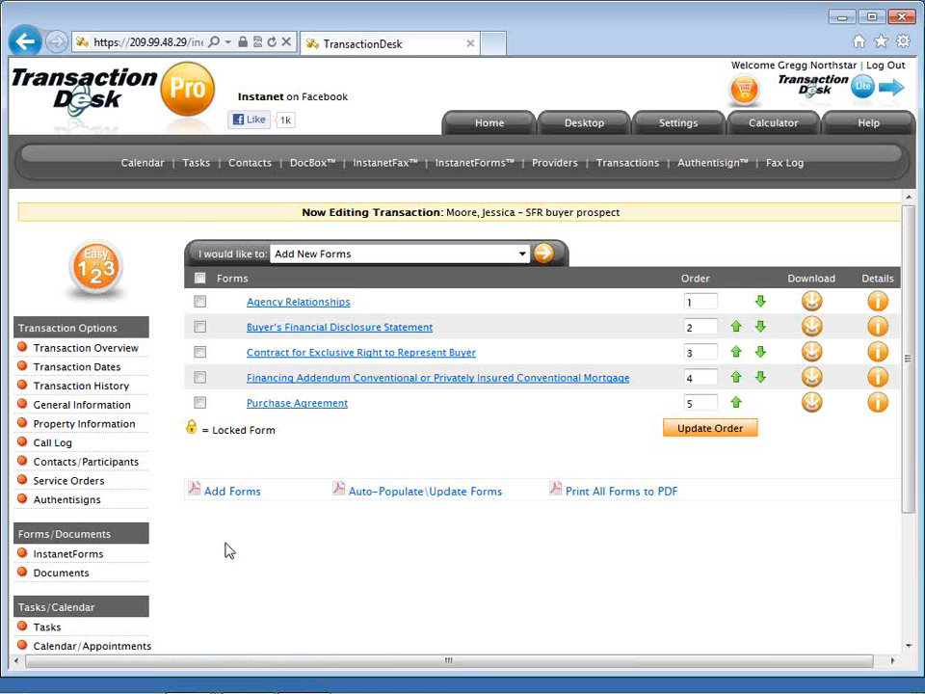
pyautogui.scroll(-1, 228, 550)
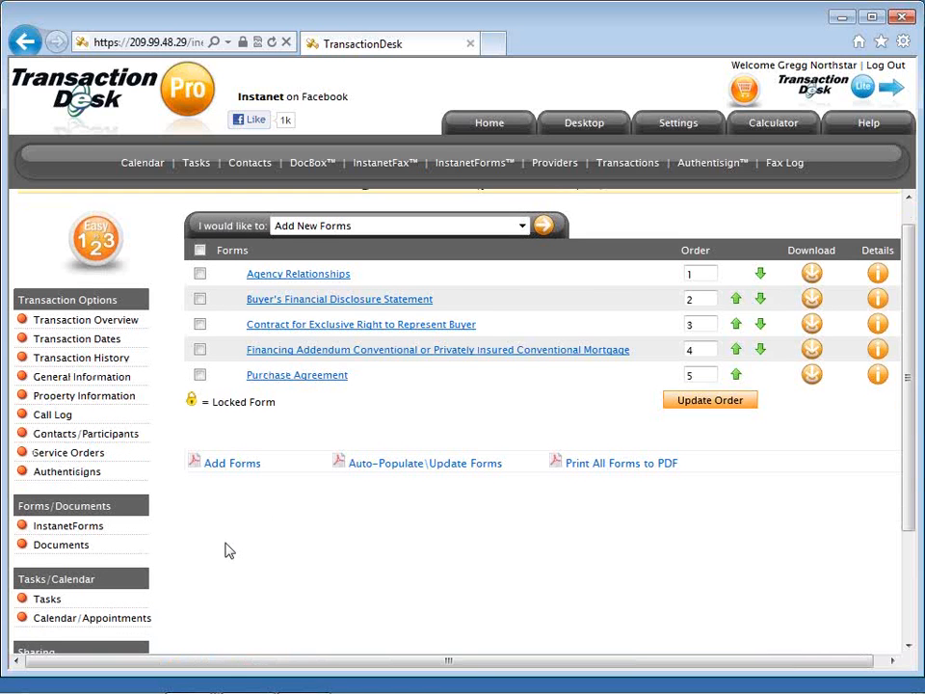
pyautogui.scroll(-1, 229, 550)
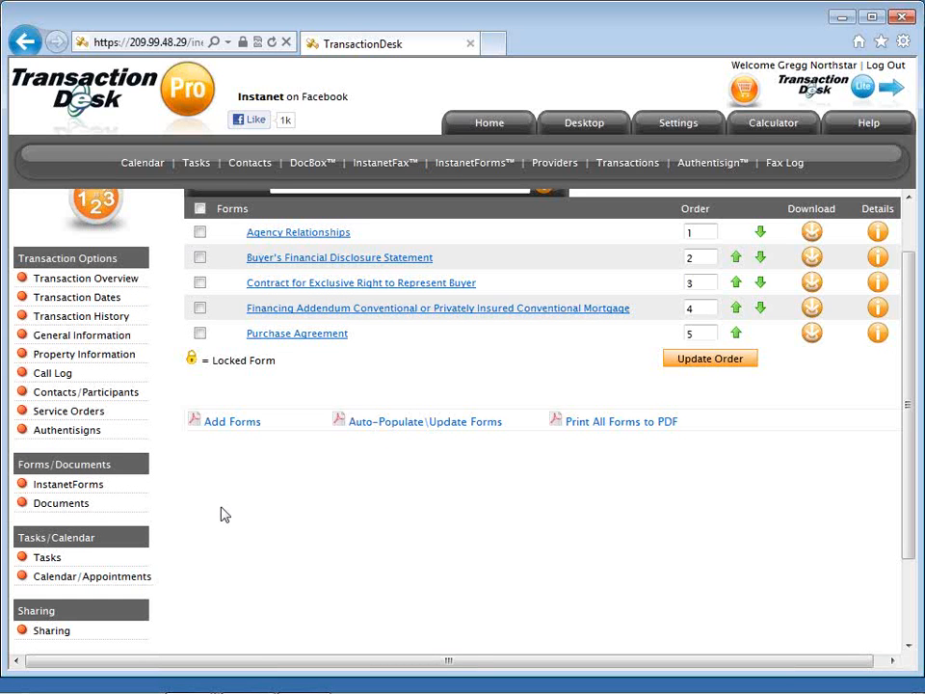
# Show the transaction's Documents list and open its 'I would like to' document actions menu.
pyautogui.click(85, 512)
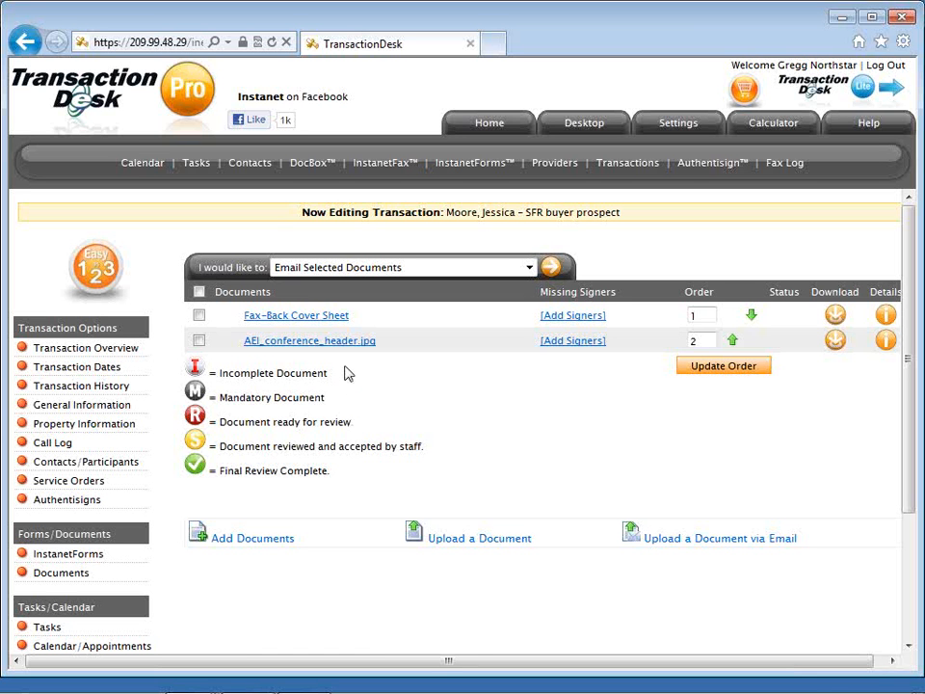
pyautogui.click(426, 272)
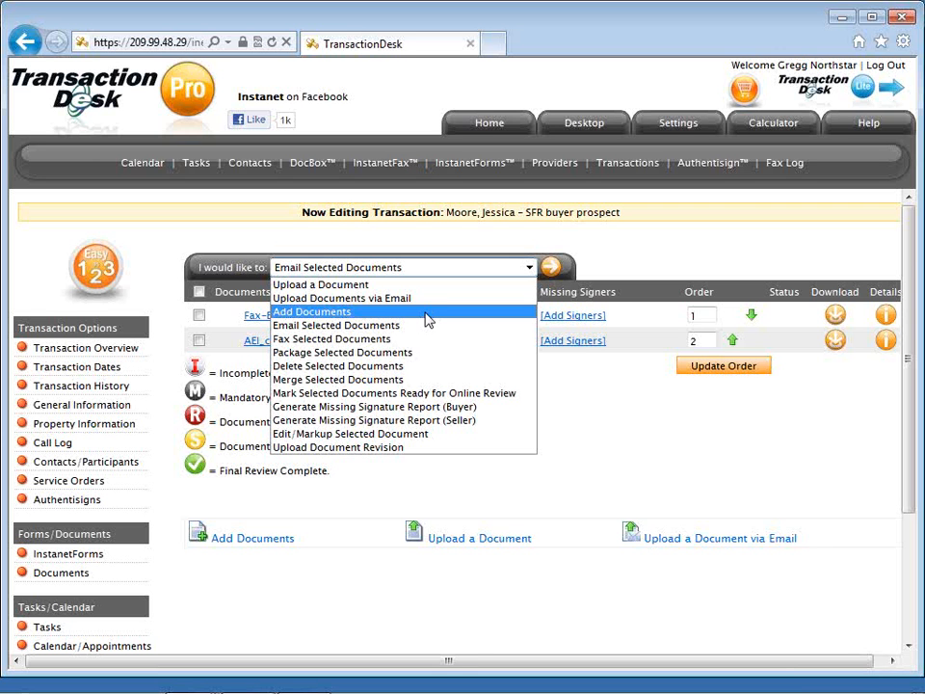
pyautogui.click(428, 314)
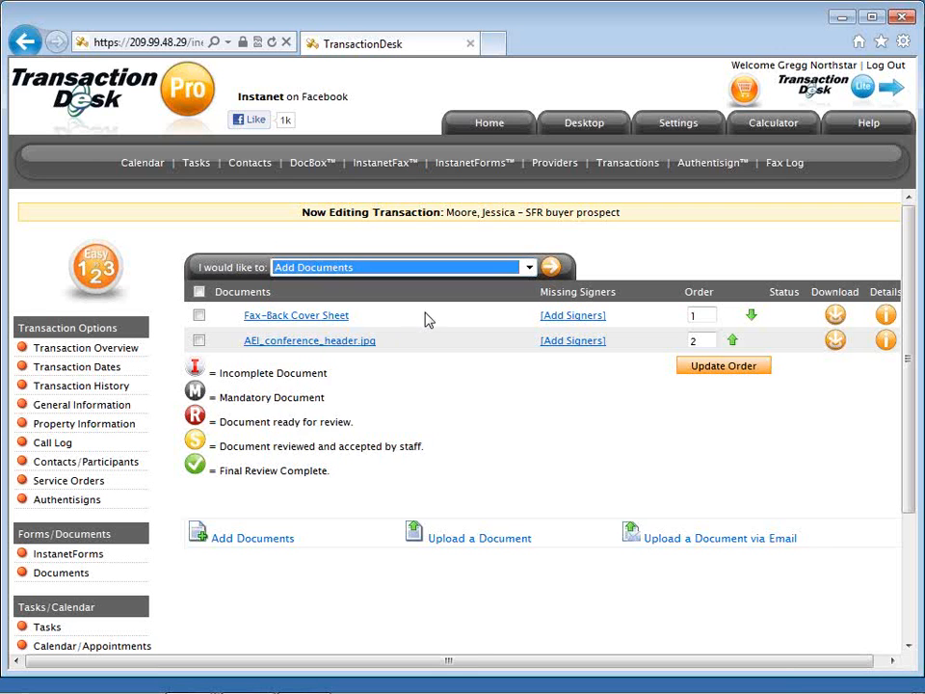
pyautogui.click(551, 268)
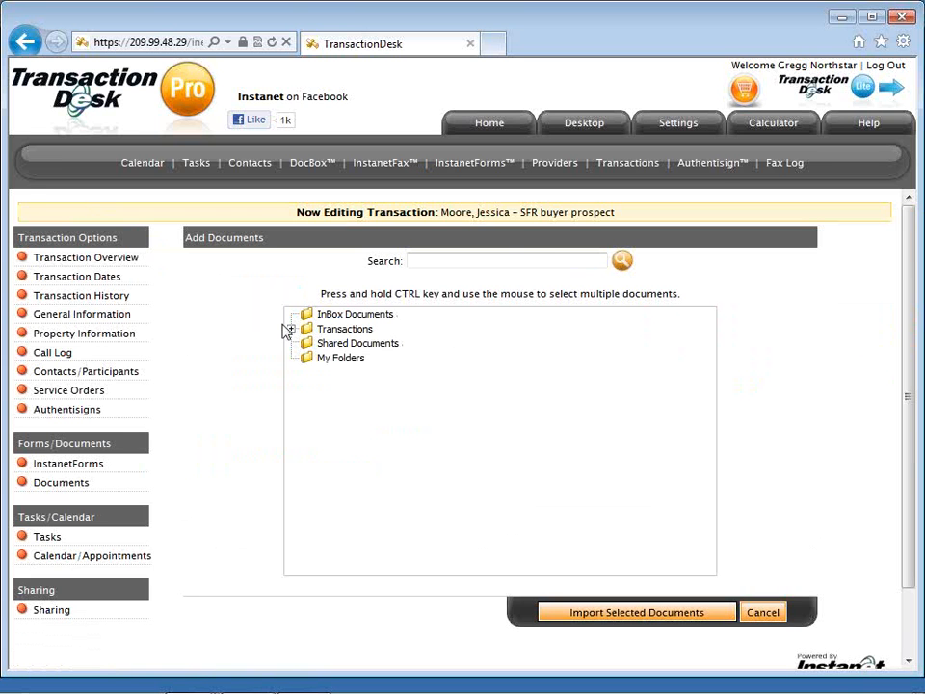
pyautogui.click(292, 330)
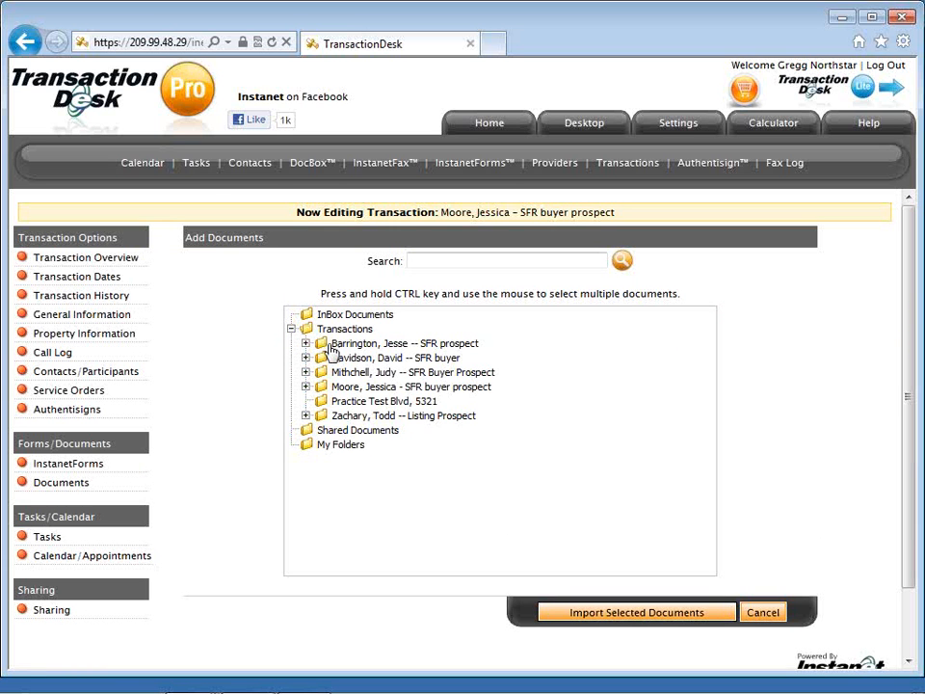
pyautogui.click(306, 417)
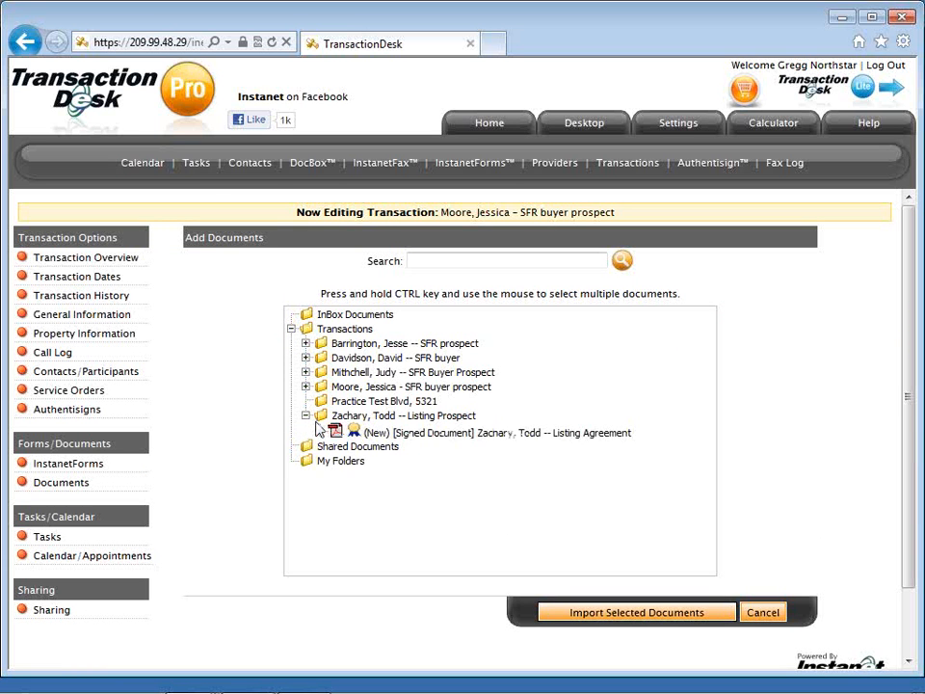
pyautogui.click(306, 417)
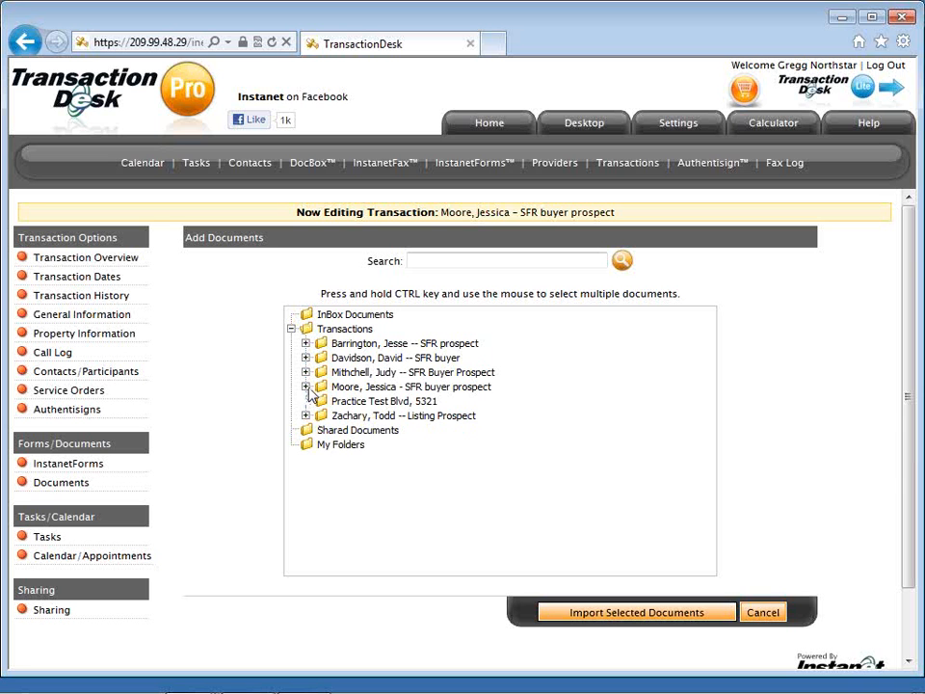
pyautogui.click(305, 386)
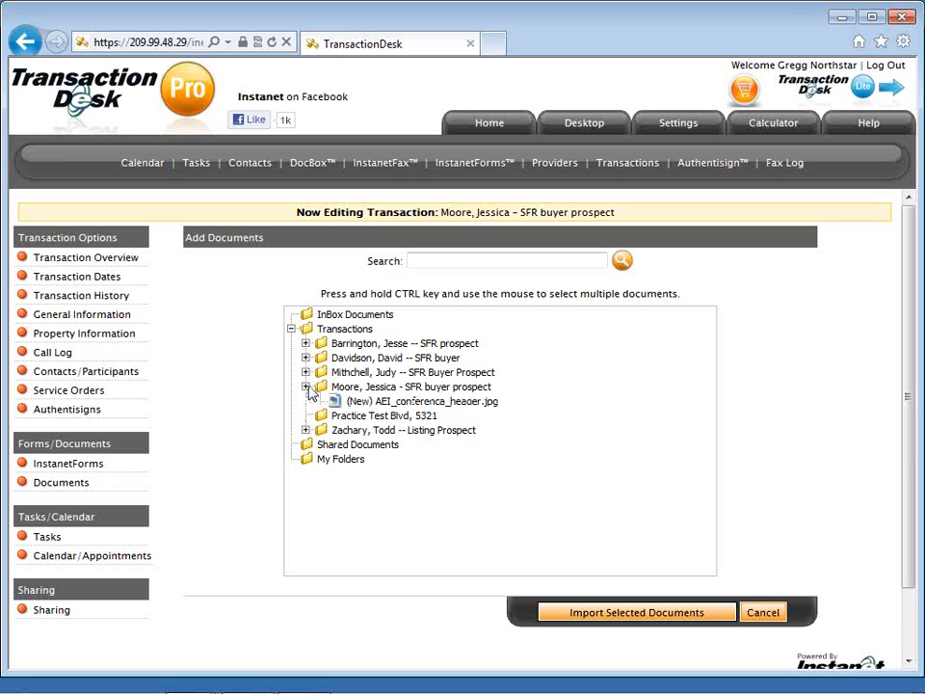
pyautogui.click(306, 386)
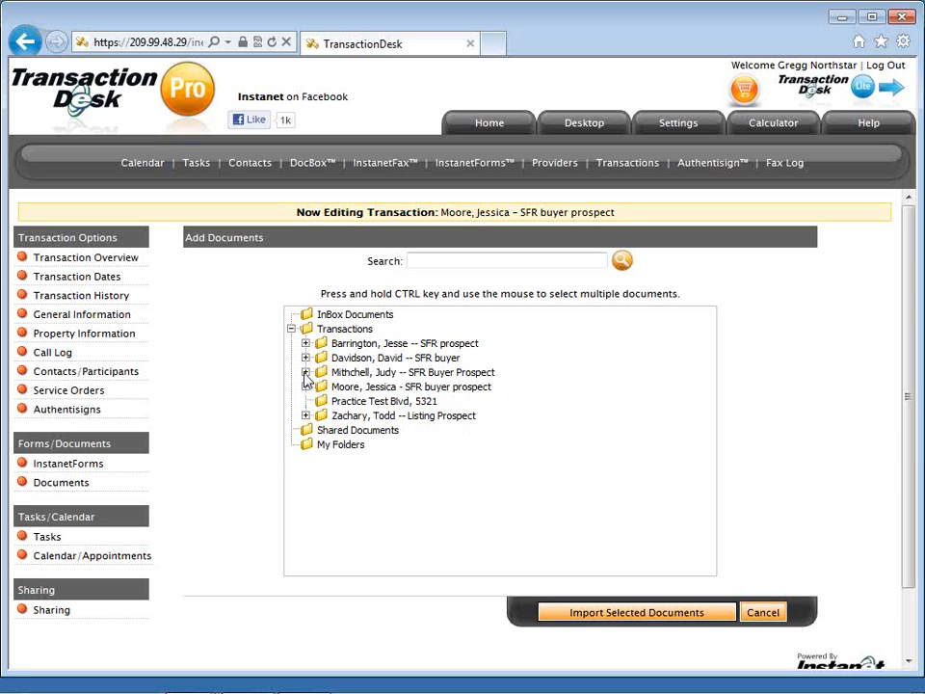
pyautogui.click(305, 372)
pyautogui.click(305, 372)
pyautogui.click(306, 358)
pyautogui.click(306, 358)
pyautogui.click(763, 613)
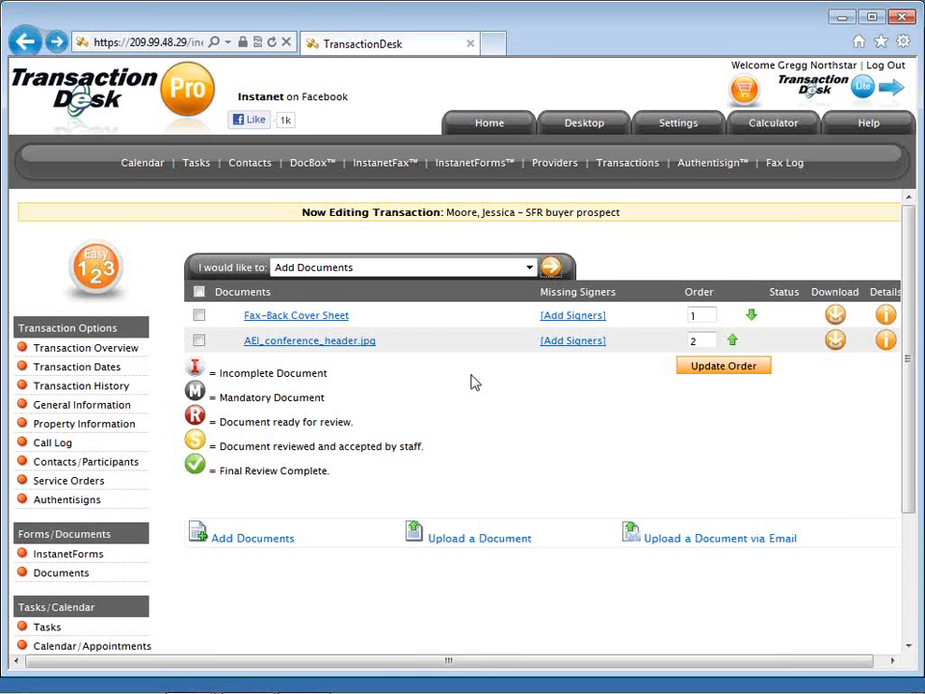
# Run Email Selected Documents on AEI_conference_header.jpg to reach the email form.
pyautogui.click(440, 275)
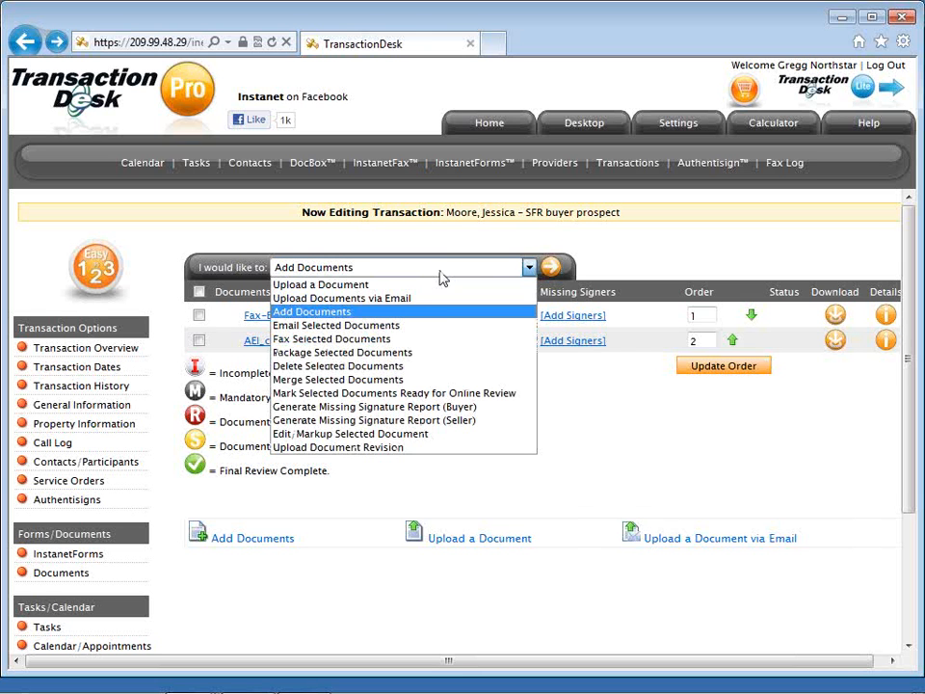
pyautogui.click(440, 330)
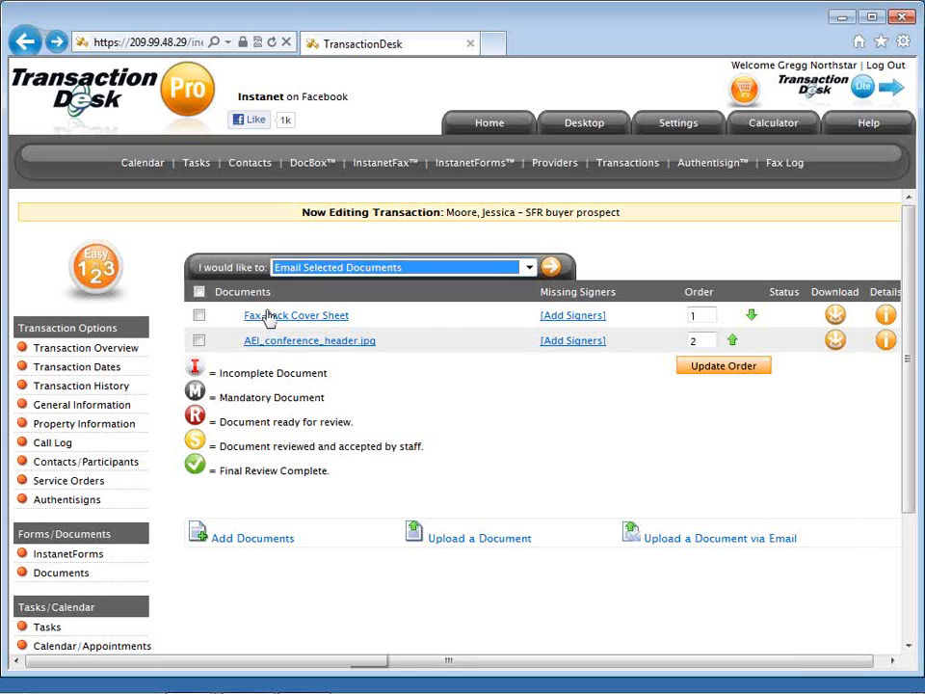
pyautogui.click(197, 343)
pyautogui.click(199, 342)
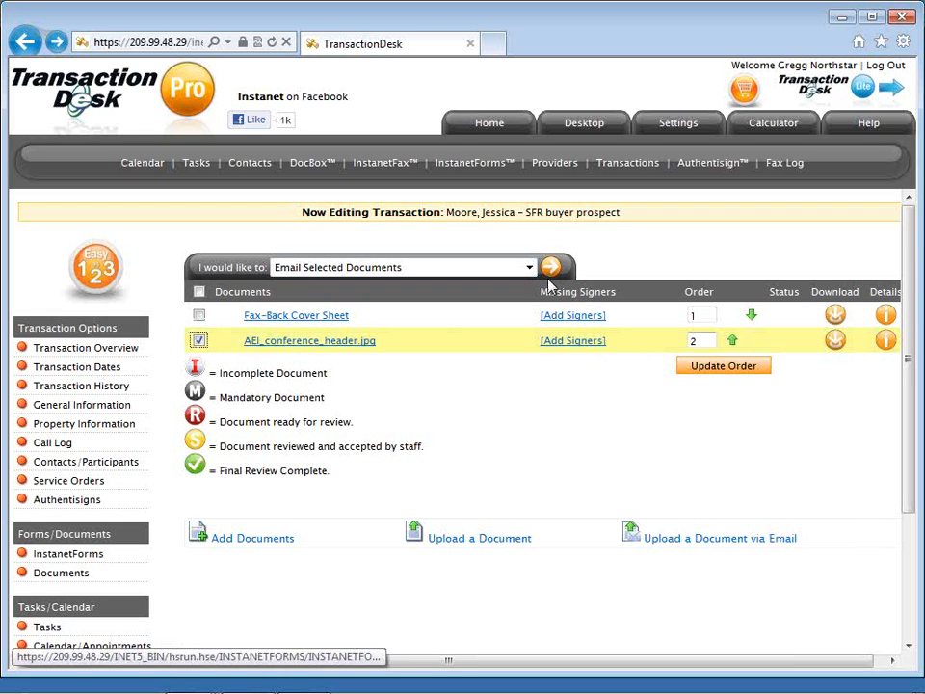
pyautogui.click(552, 272)
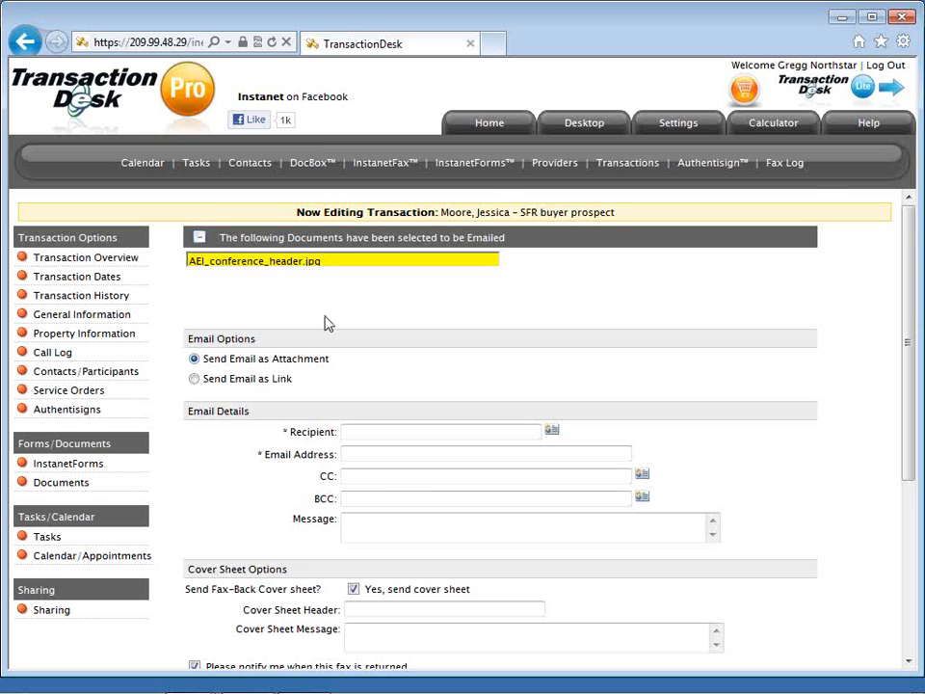
# Switch the email to send the document as a link instead of an attachment.
pyautogui.scroll(-1, 324, 323)
pyautogui.scroll(-1, 309, 322)
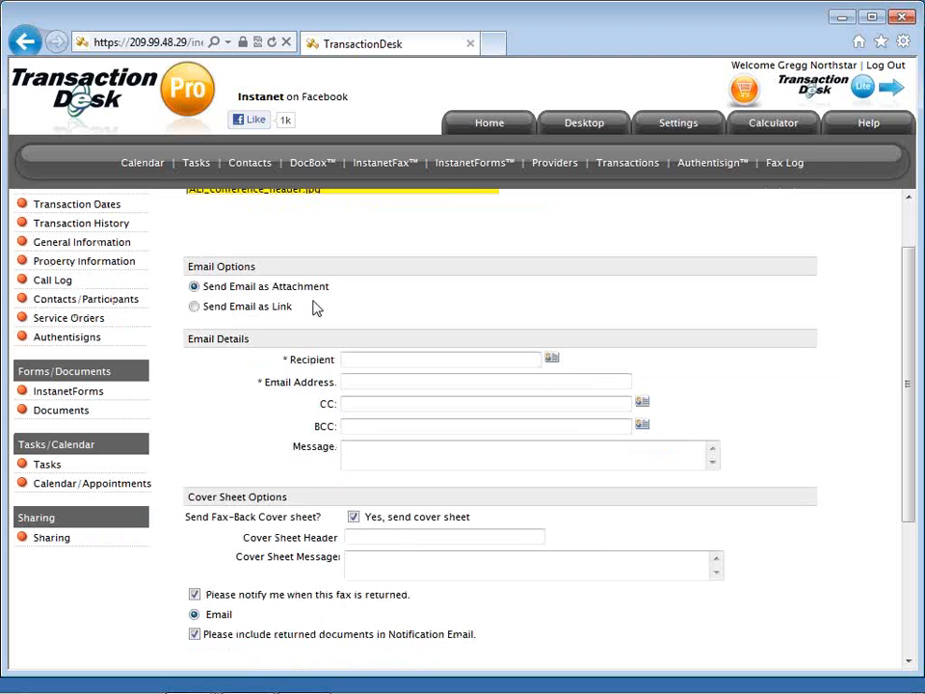
pyautogui.click(195, 308)
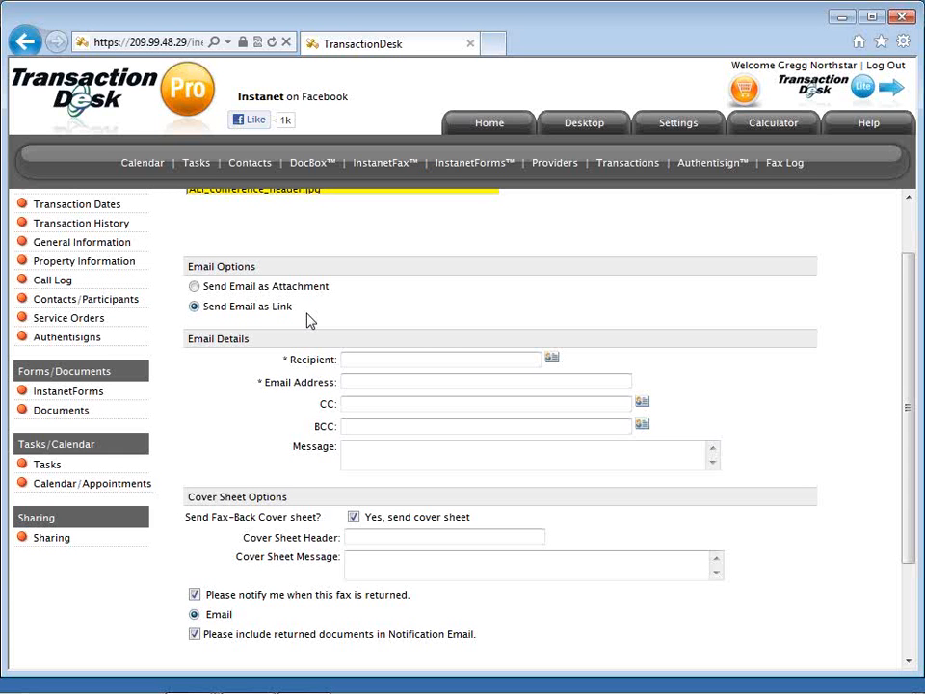
# Enter the recipient as Coop Agent and accept their suggested e-mail address.
pyautogui.scroll(2, 308, 320)
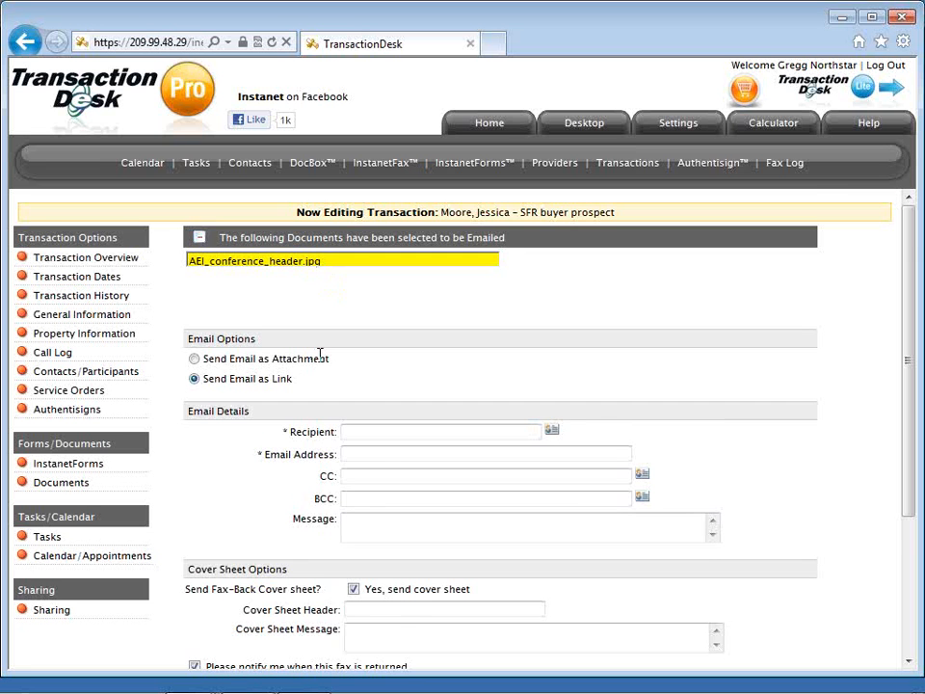
pyautogui.scroll(-1, 321, 354)
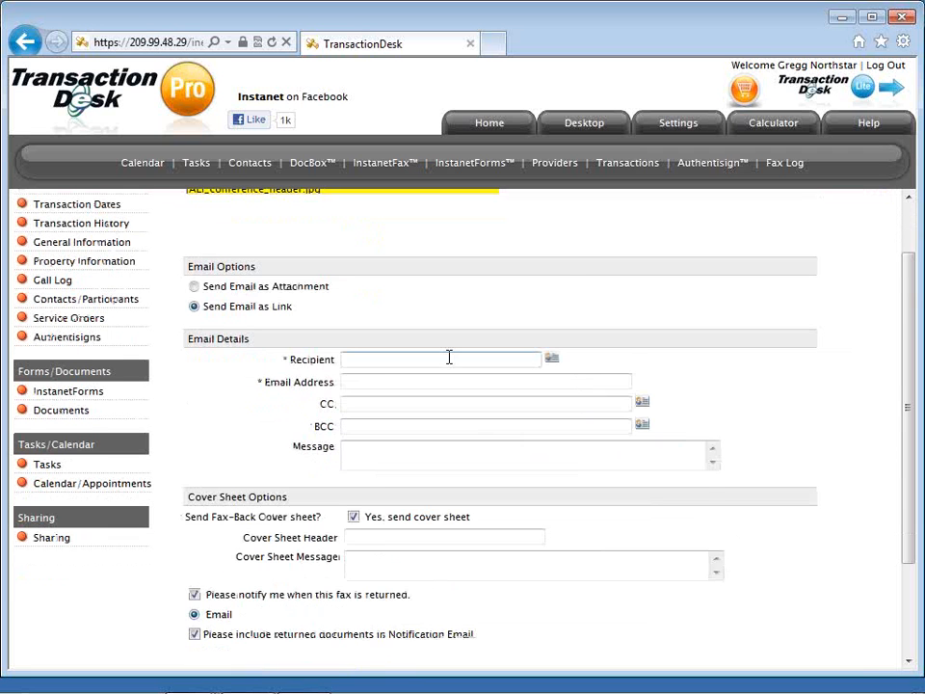
pyautogui.scroll(-1, 449, 358)
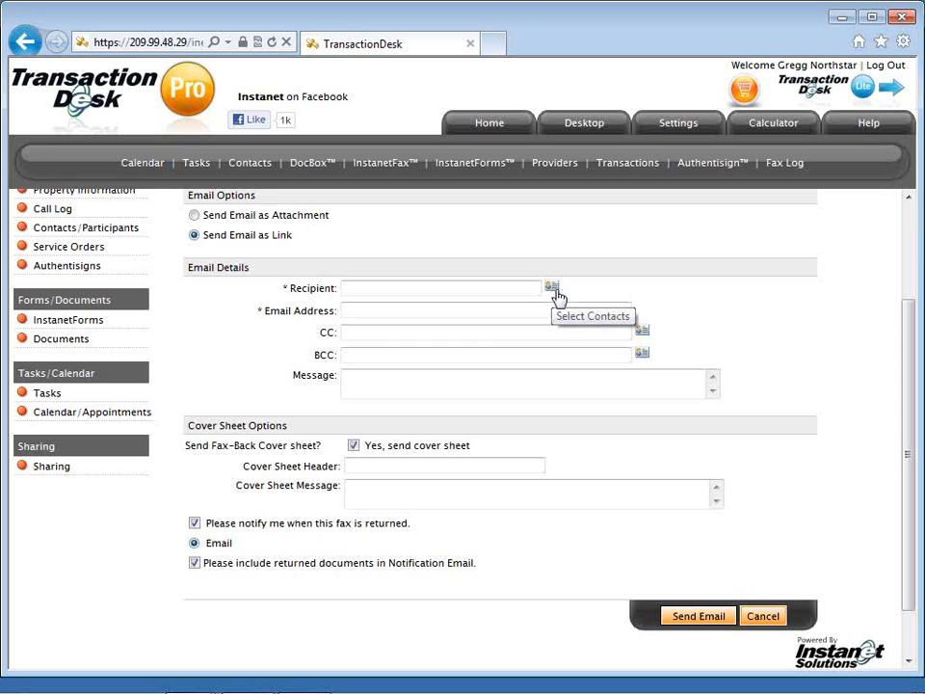
pyautogui.click(486, 292)
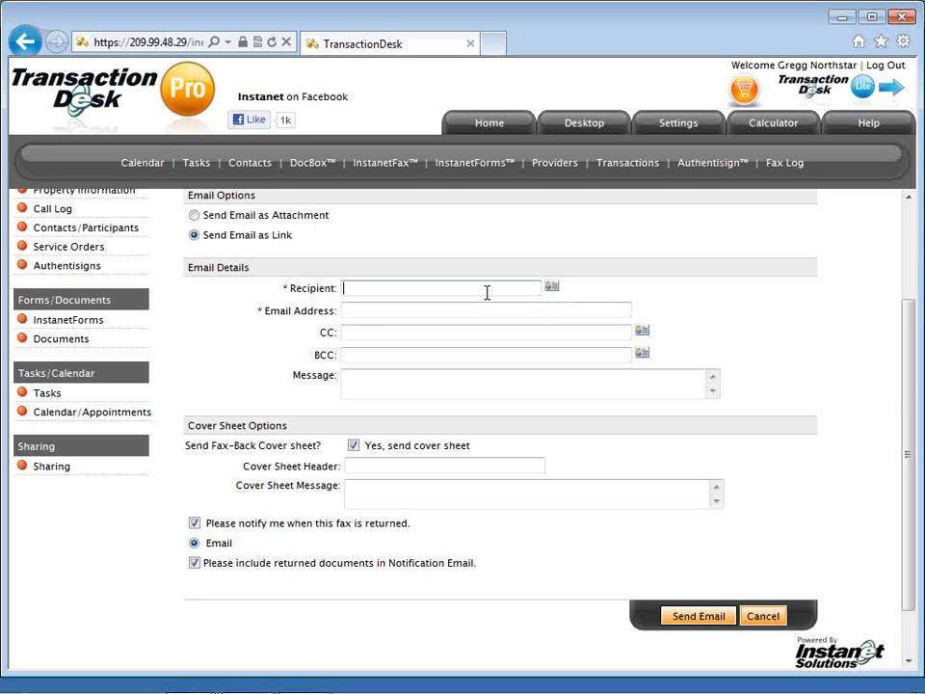
pyautogui.write('Cooo Agent')
pyautogui.press('Tab')
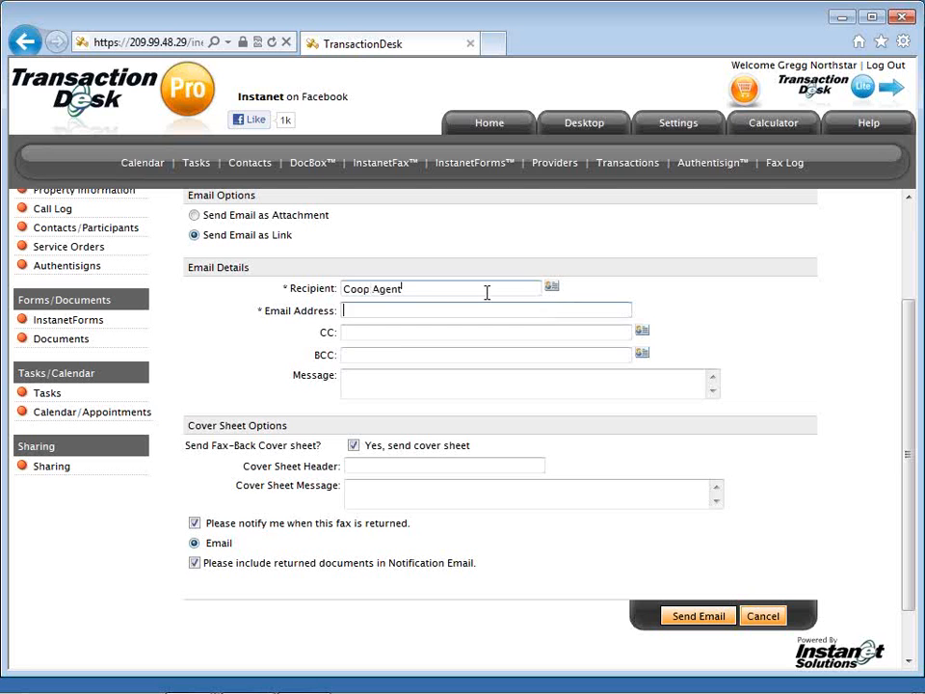
pyautogui.write('ac')
pyautogui.press('Down')
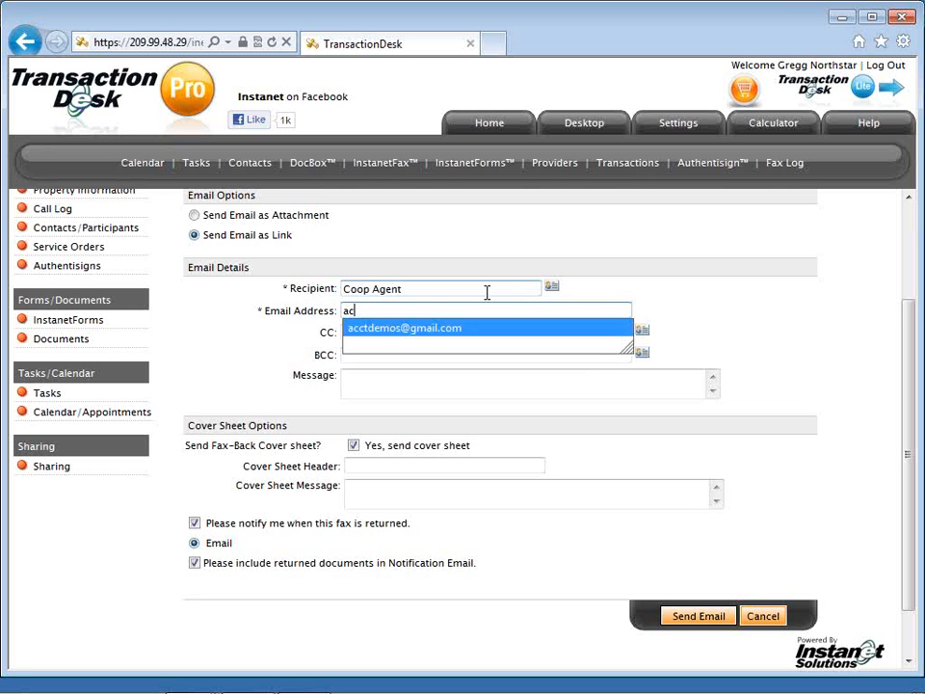
pyautogui.press('Tab')
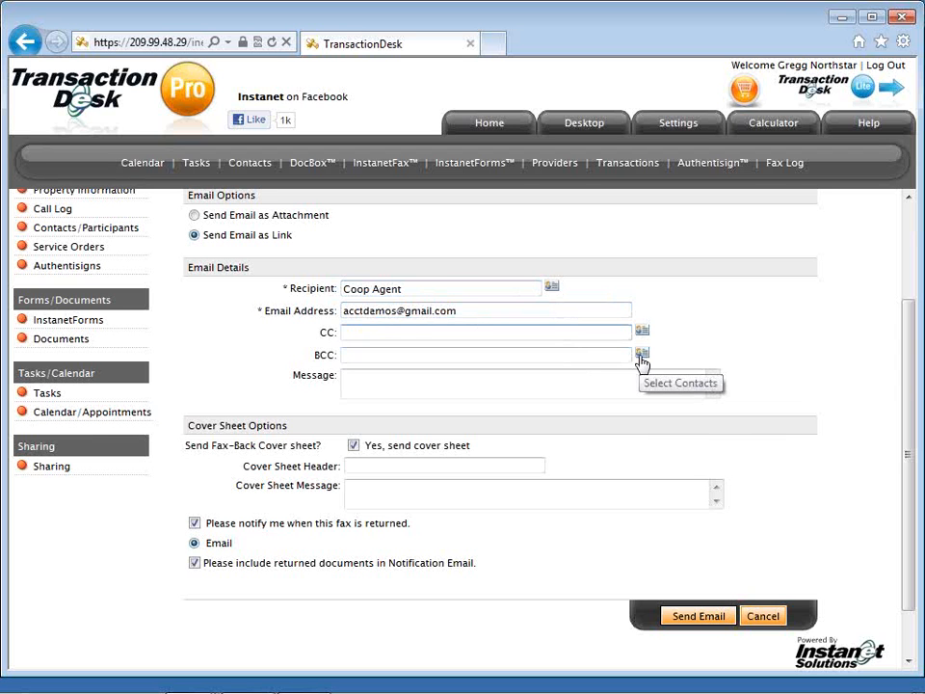
# Write the message 'Please review and call with questions. Go'.
pyautogui.click(620, 376)
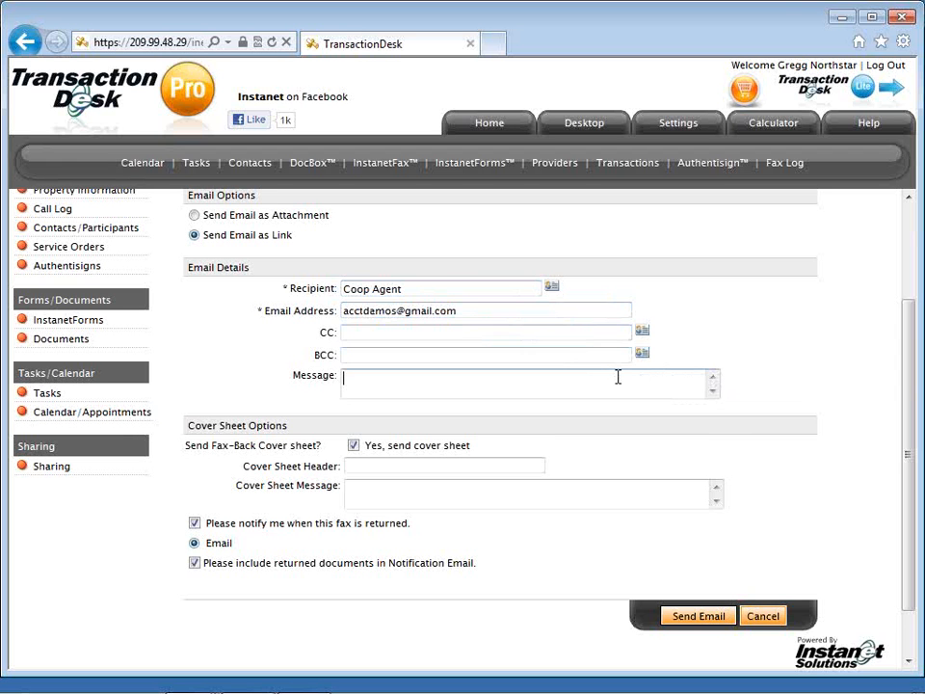
pyautogui.write('Please review and call with questin')
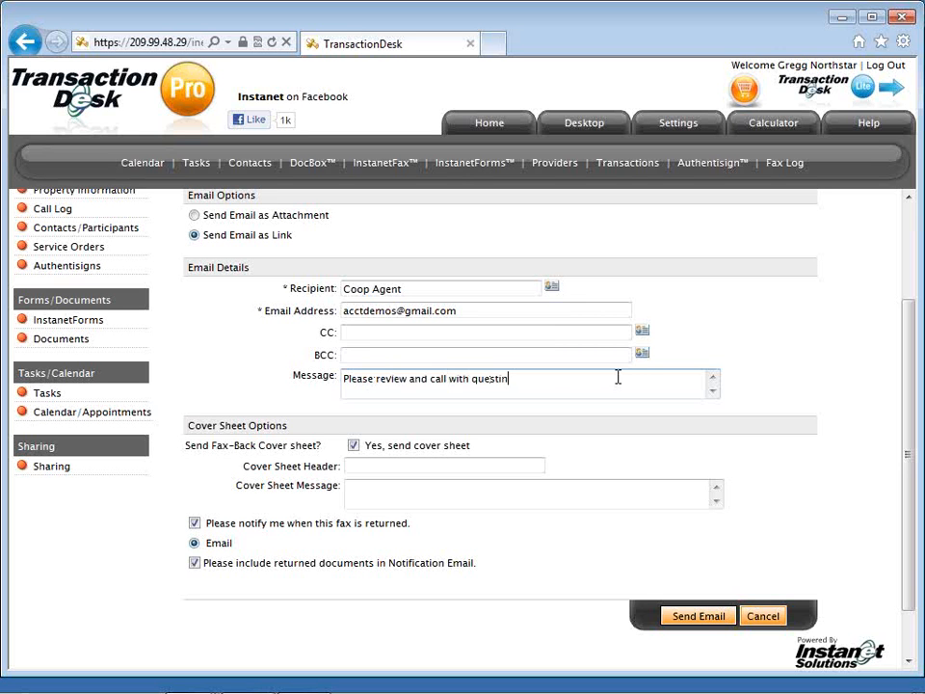
pyautogui.press('BackSpace')
pyautogui.write('ons. ')
pyautogui.write('Go')
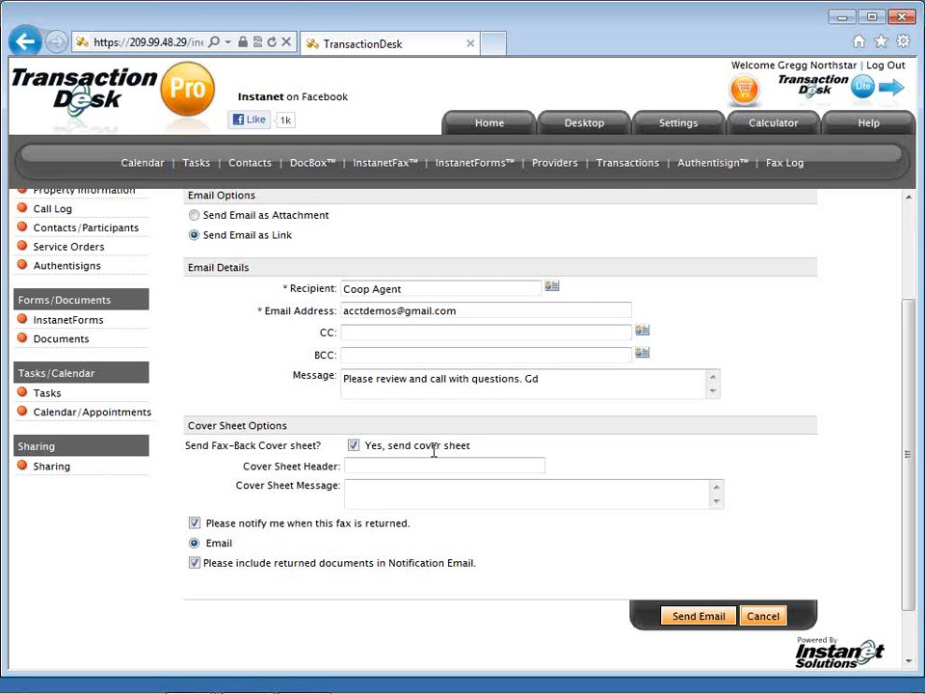
# Keep the fax-back cover sheet and returned-documents notification on, and send the email.
pyautogui.click(357, 446)
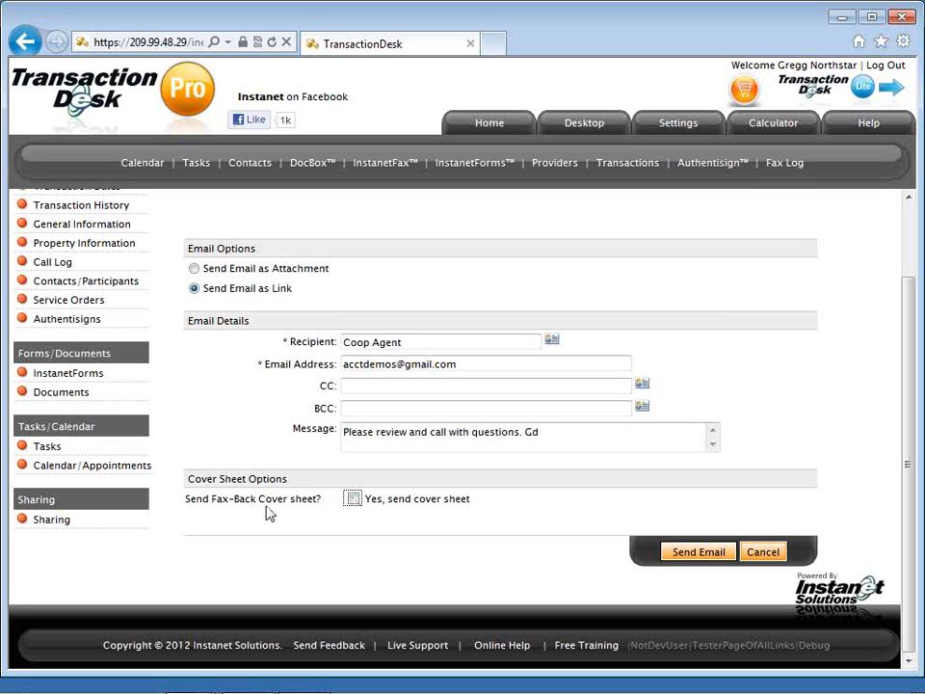
pyautogui.moveTo(210, 499); pyautogui.dragTo(314, 495)
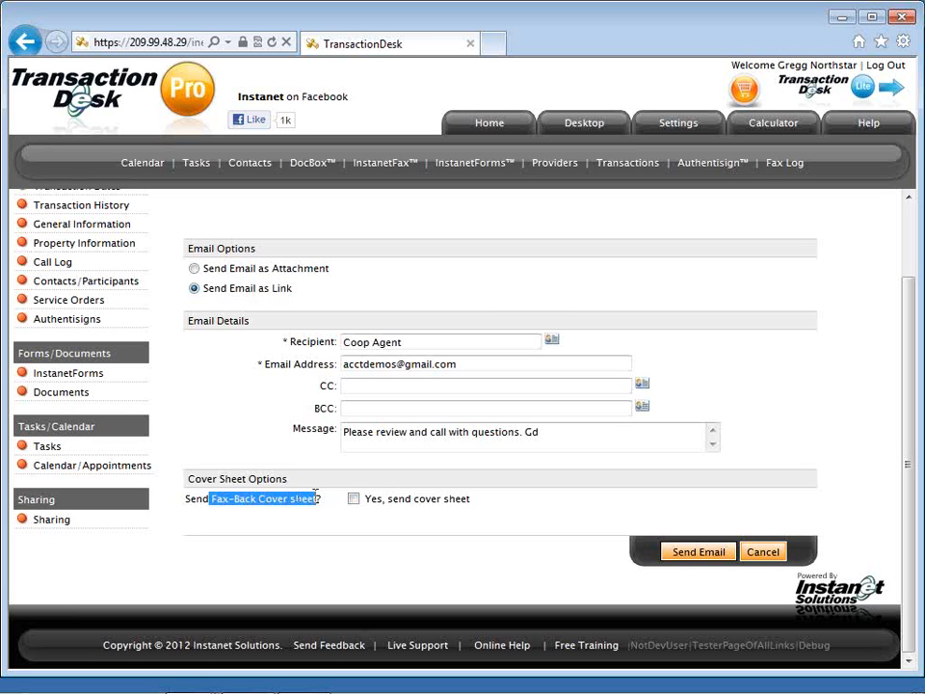
pyautogui.click(347, 496)
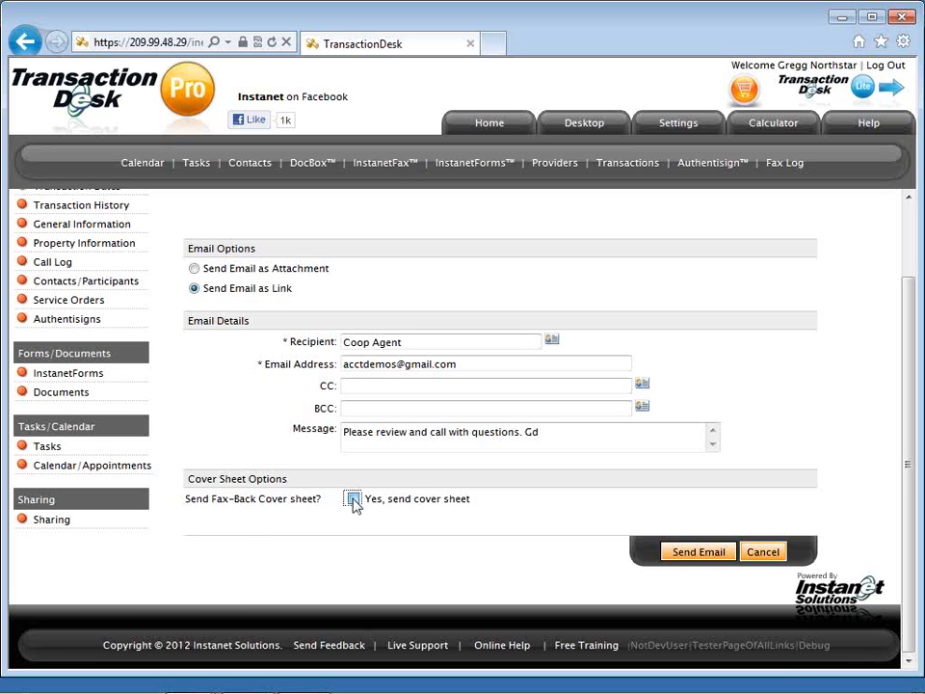
pyautogui.click(354, 499)
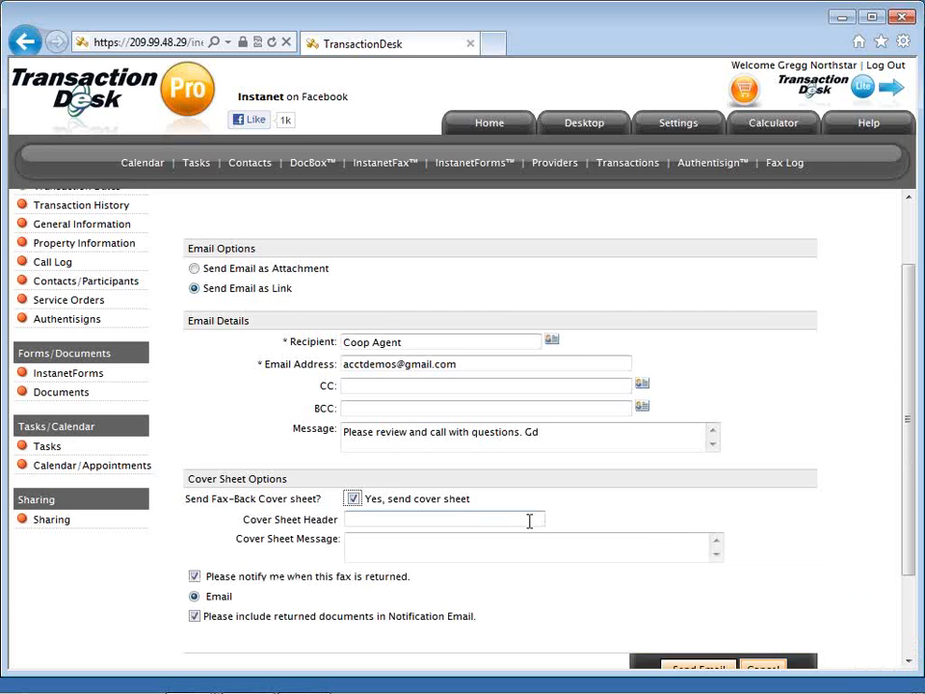
pyautogui.scroll(-1, 528, 522)
pyautogui.scroll(-1, 529, 521)
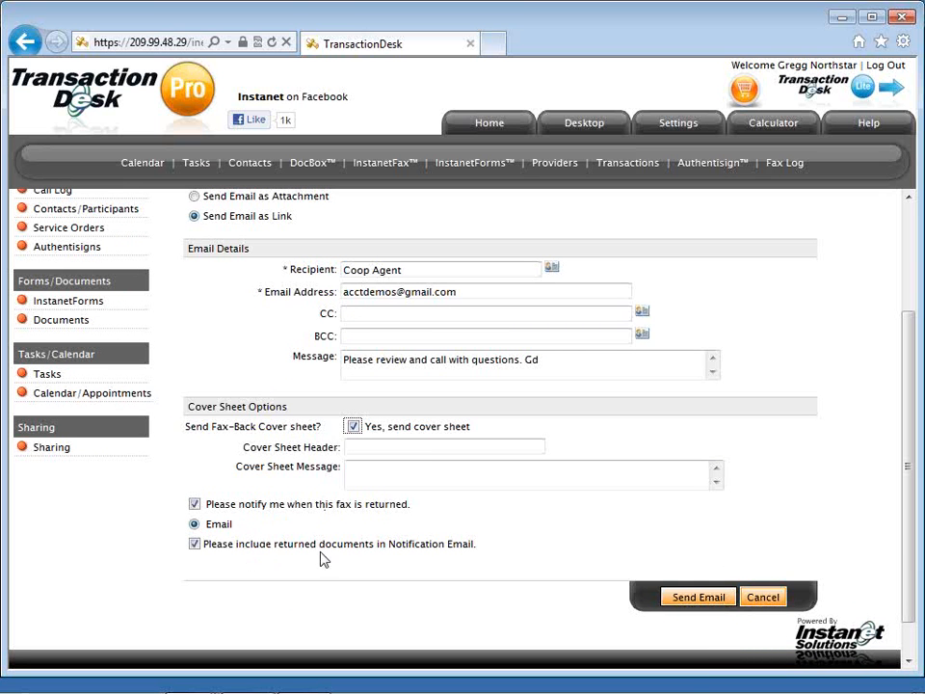
pyautogui.click(194, 545)
pyautogui.click(195, 546)
pyautogui.click(692, 599)
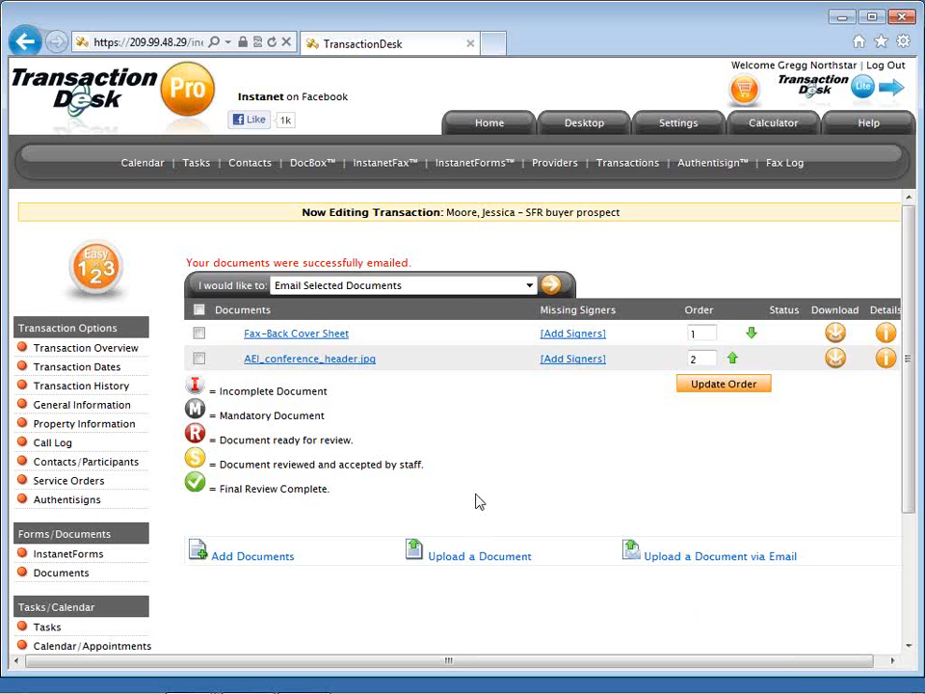
# Open the 'I would like to' document actions list on the documents page.
pyautogui.click(473, 292)
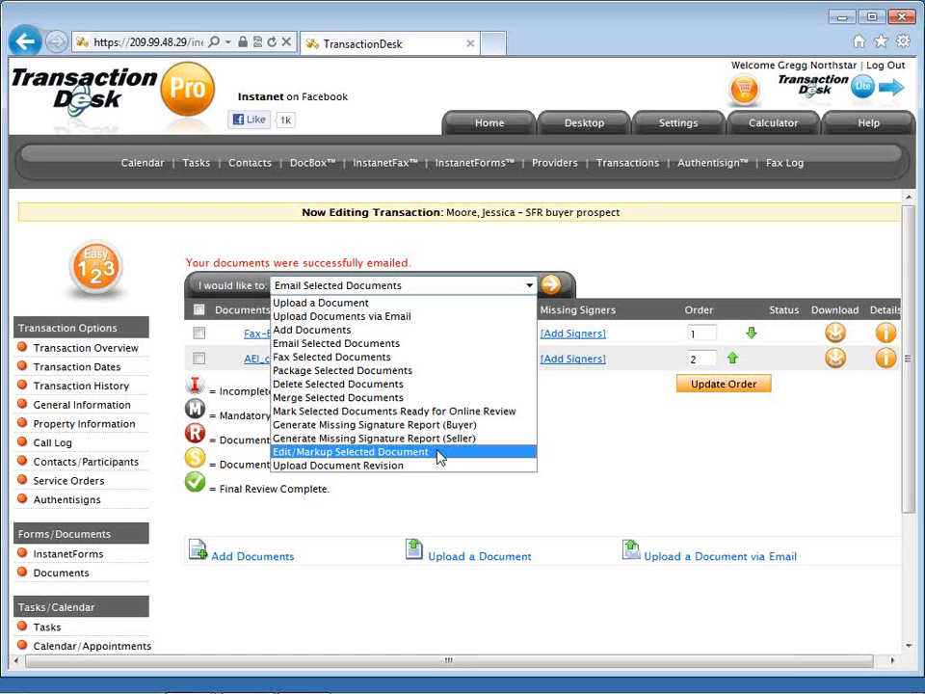
# Choose Edit/Markup Selected Document from the 'I would like to' actions.
pyautogui.click(438, 452)
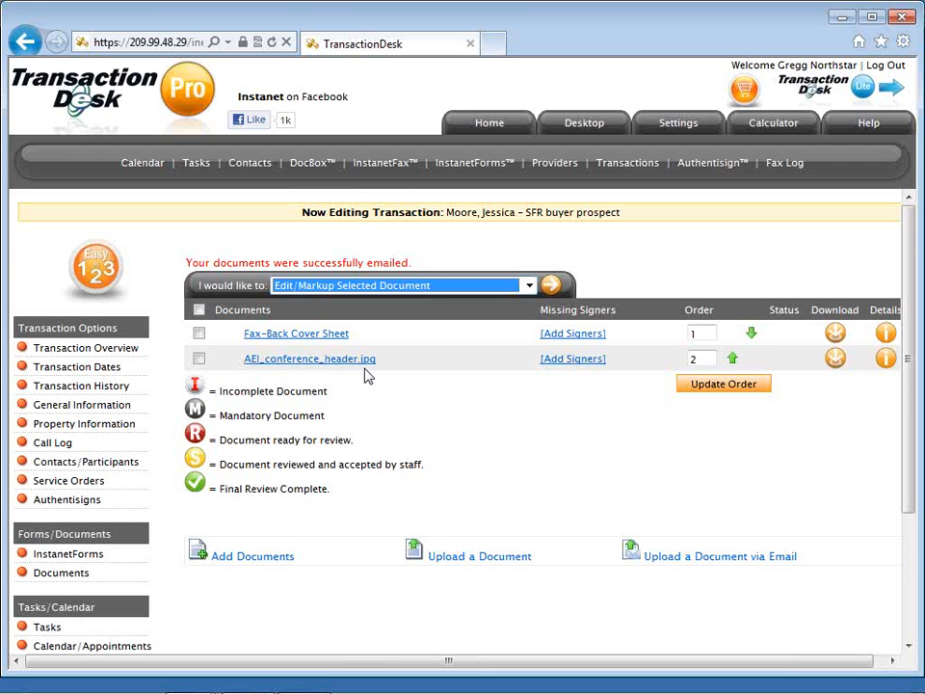
pyautogui.scroll(-1, 364, 381)
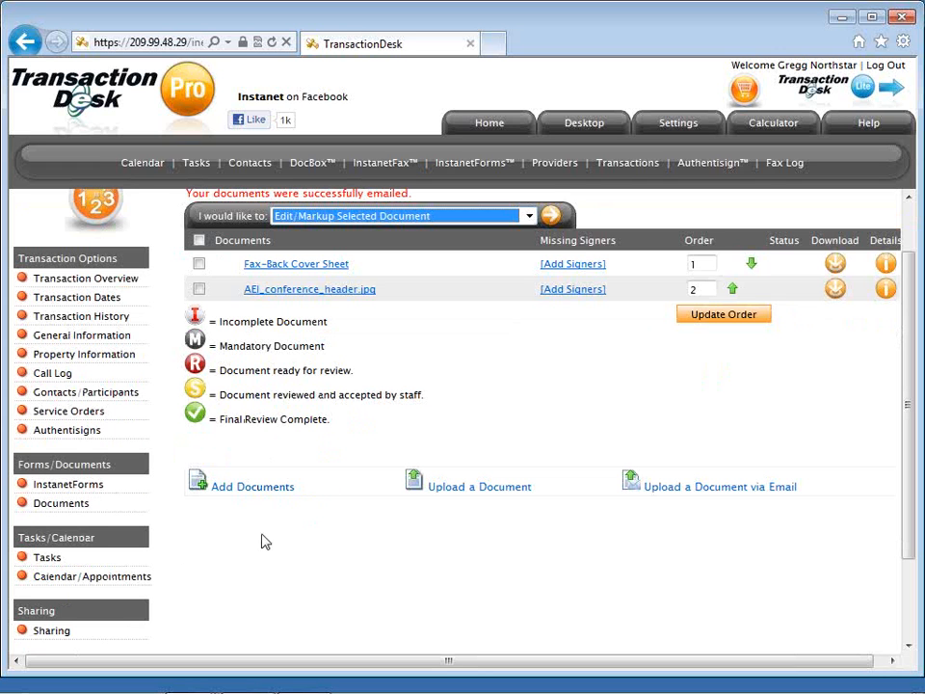
pyautogui.click(213, 560)
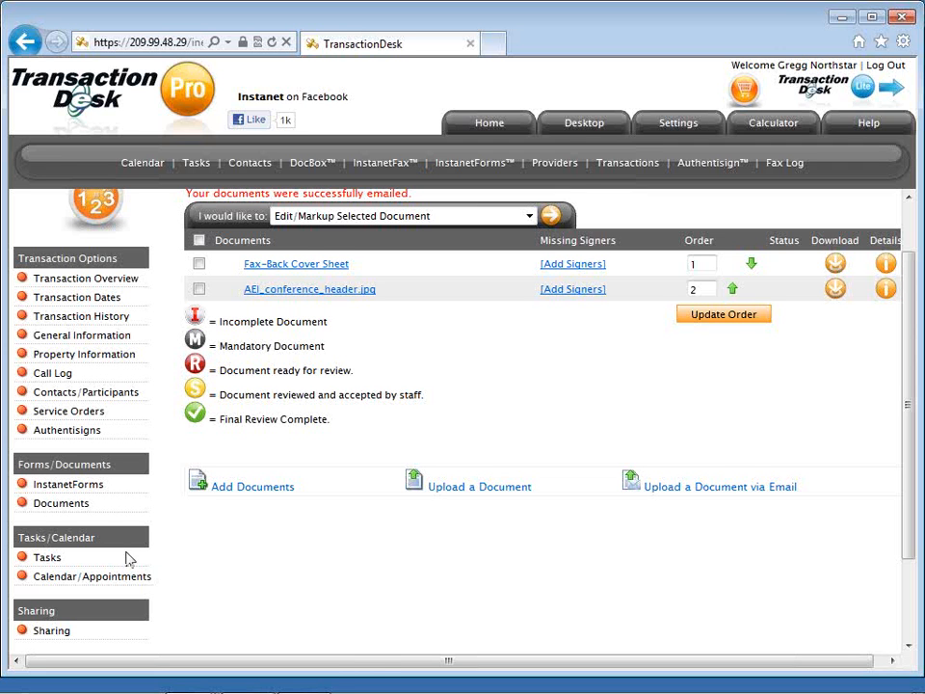
# Open the transaction's Tasks list and the Add Task form for a new task.
pyautogui.click(57, 563)
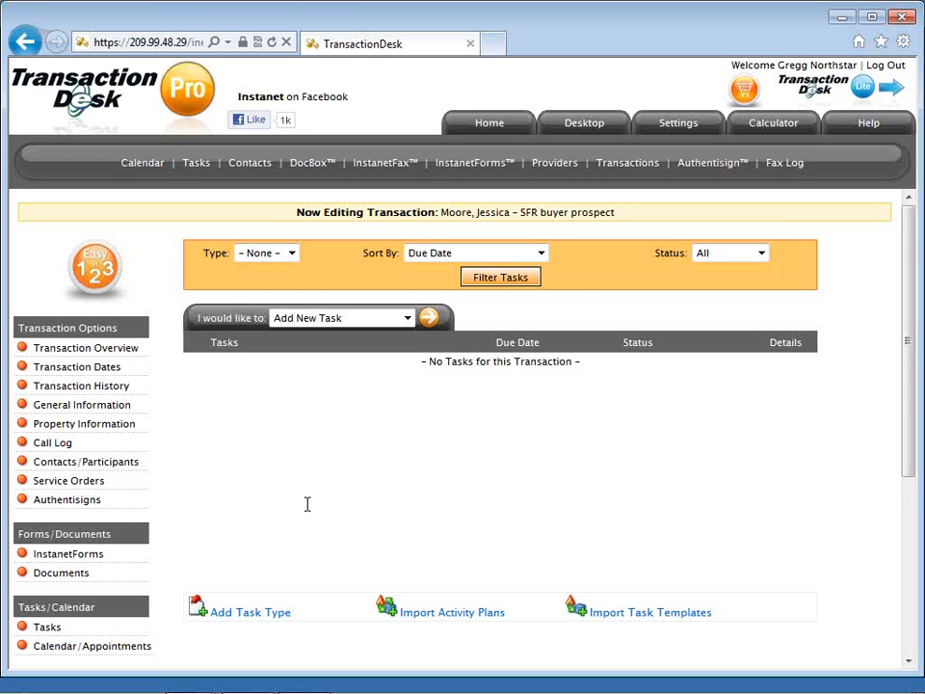
pyautogui.scroll(-1, 307, 504)
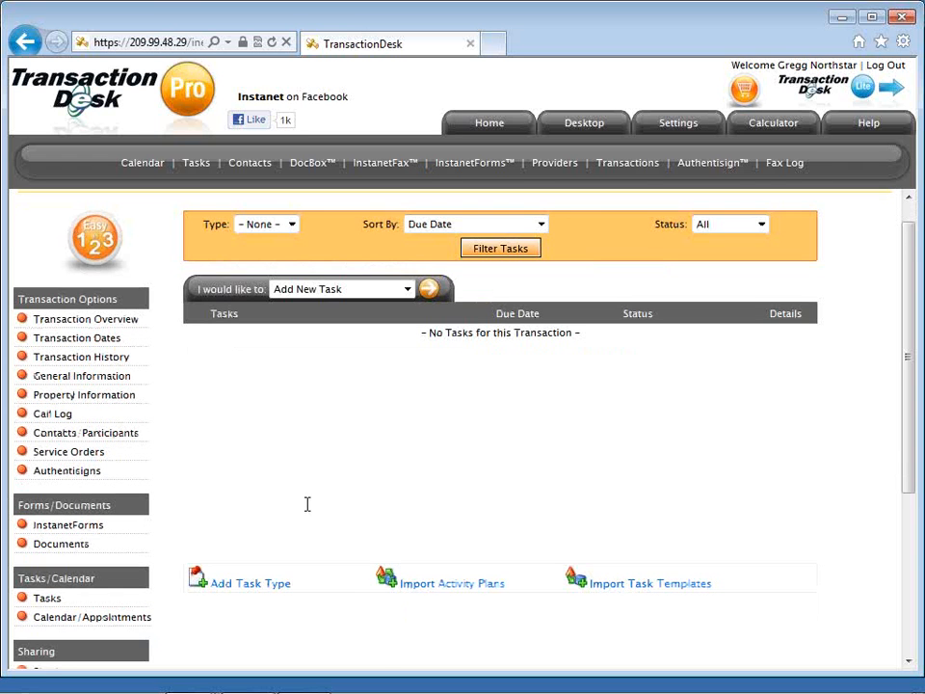
pyautogui.scroll(-1, 307, 504)
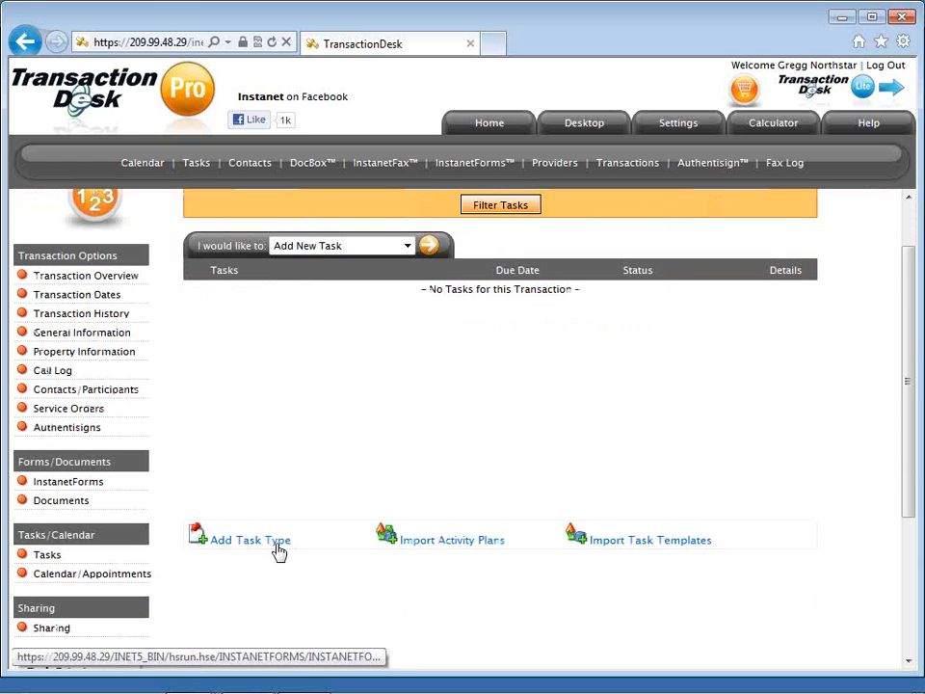
pyautogui.click(281, 548)
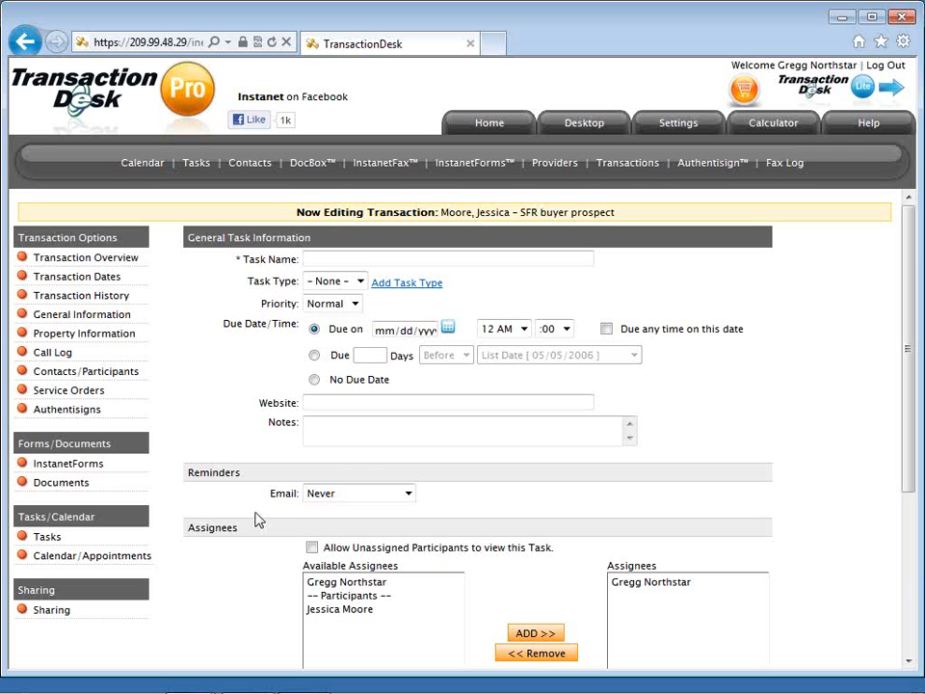
# Name the new task 'Final Walk Through'.
pyautogui.click(324, 259)
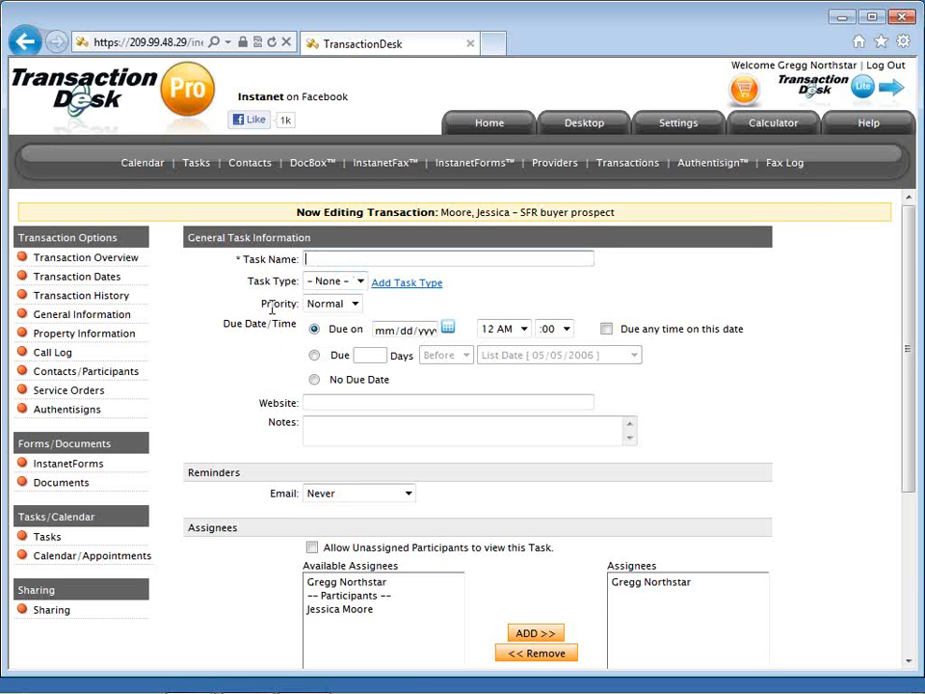
pyautogui.write('Final Walk,Through')
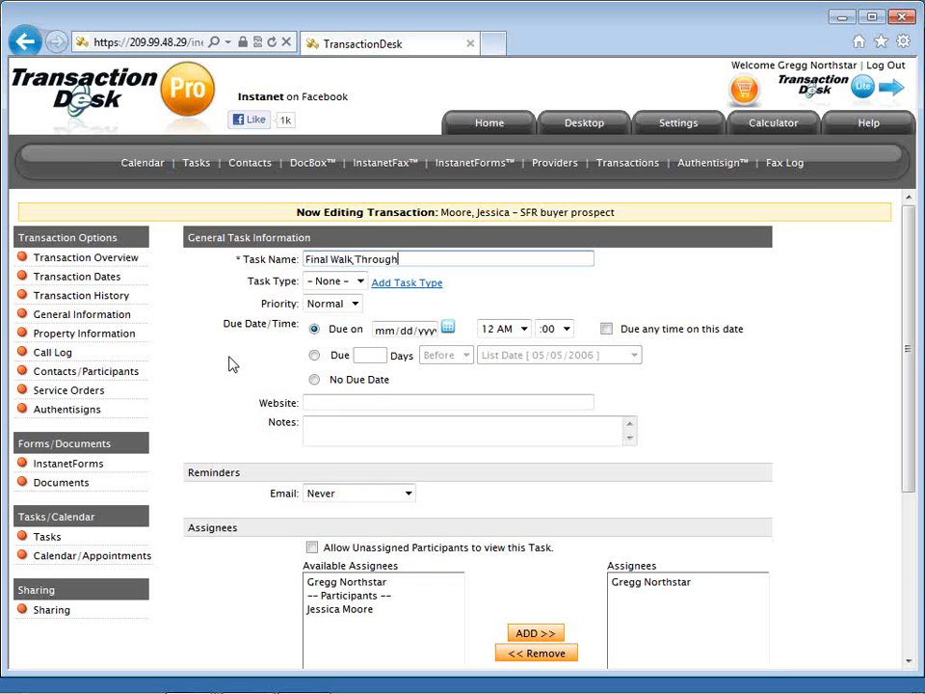
# Keep the task type at None and the priority at Normal.
pyautogui.click(331, 285)
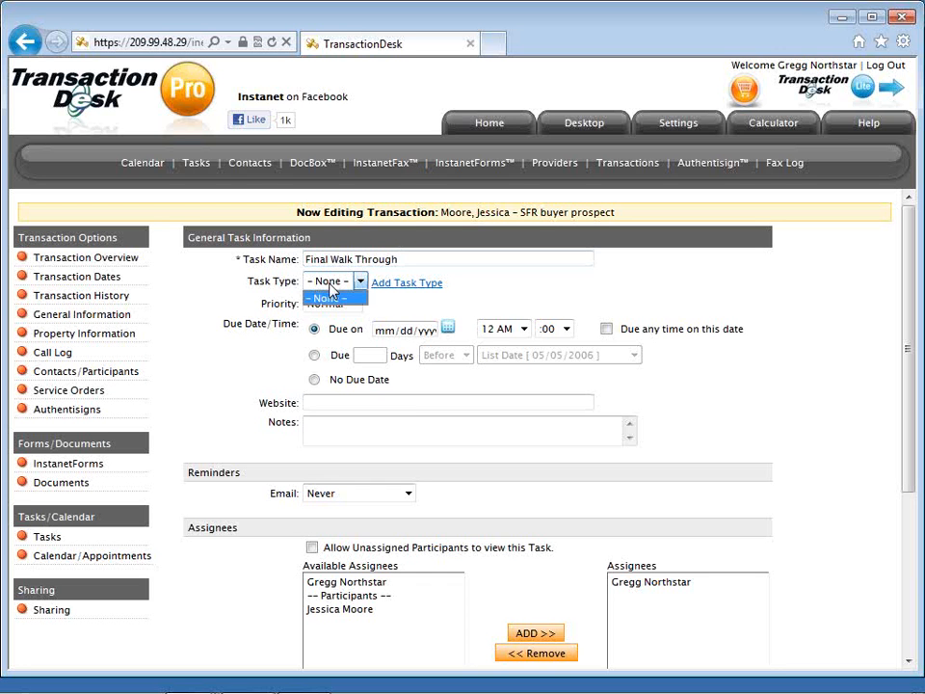
pyautogui.click(330, 287)
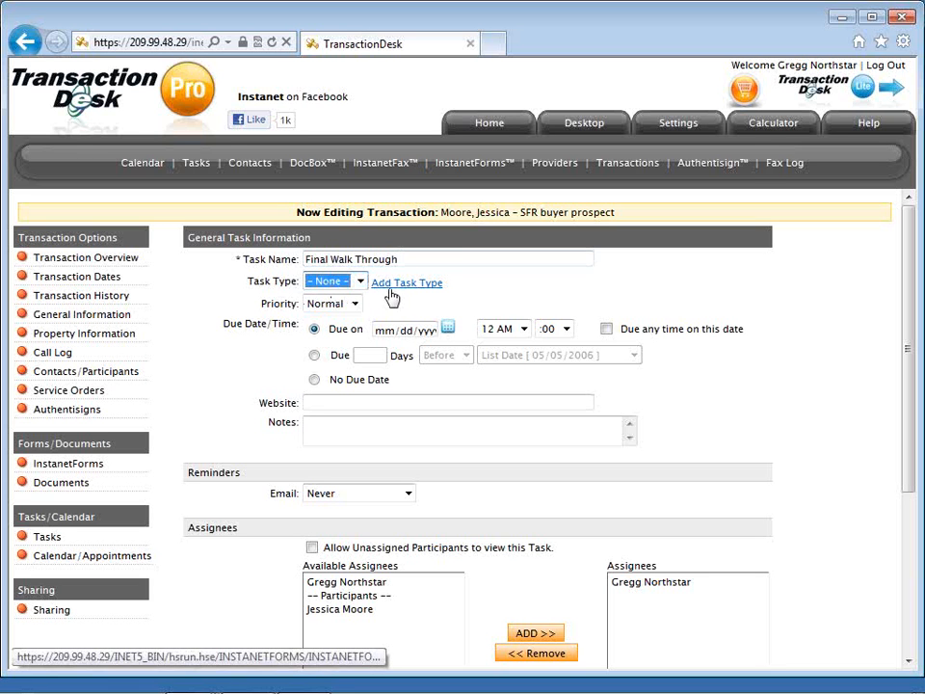
pyautogui.click(355, 305)
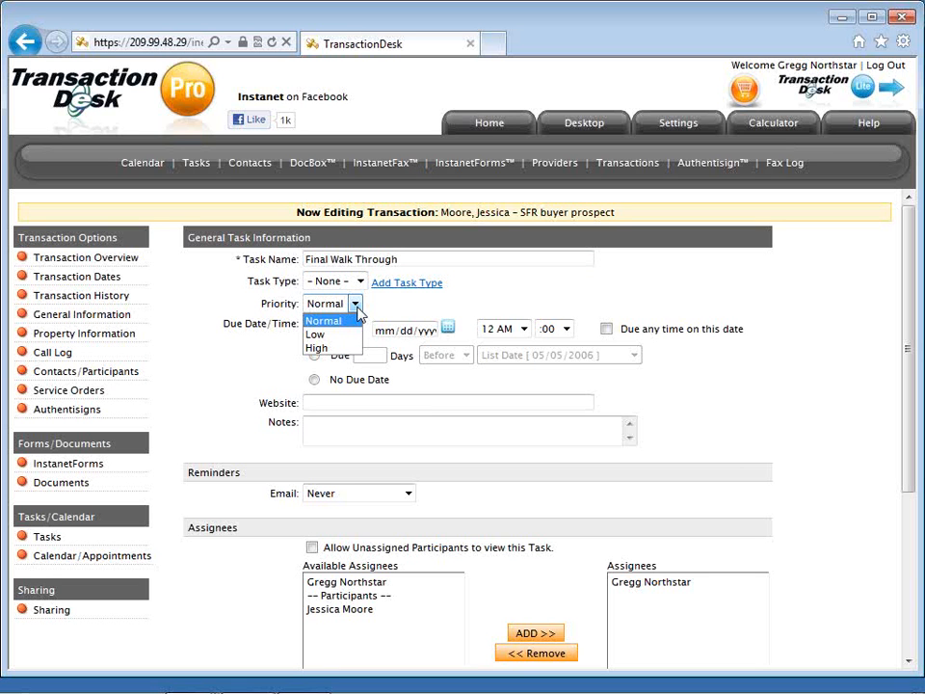
pyautogui.click(363, 321)
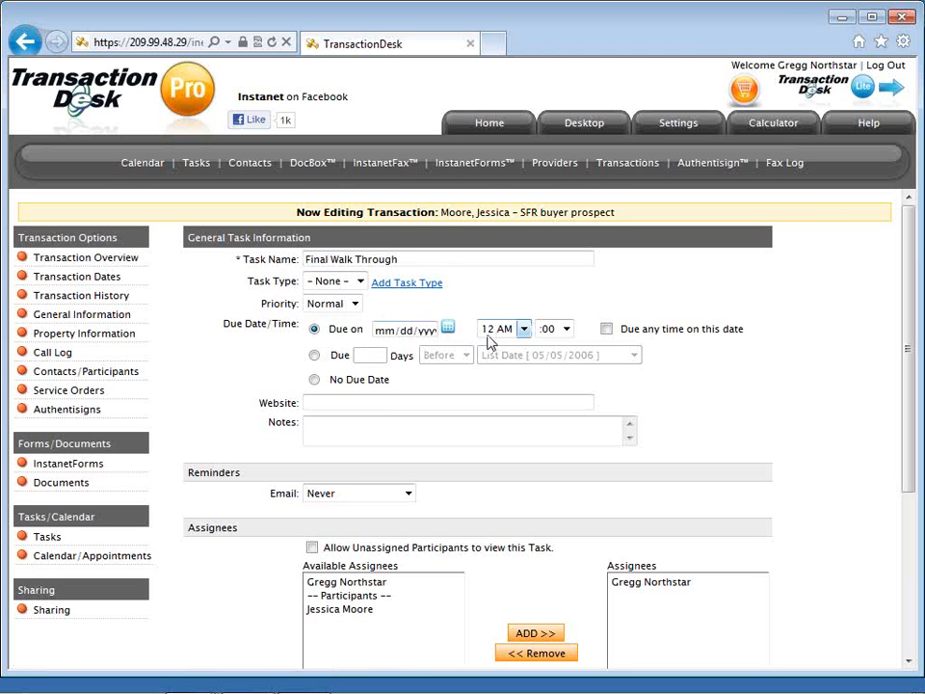
# Make the task due 5 days before the Closing Date (12/15/2011).
pyautogui.click(315, 357)
pyautogui.click(362, 355)
pyautogui.write('5')
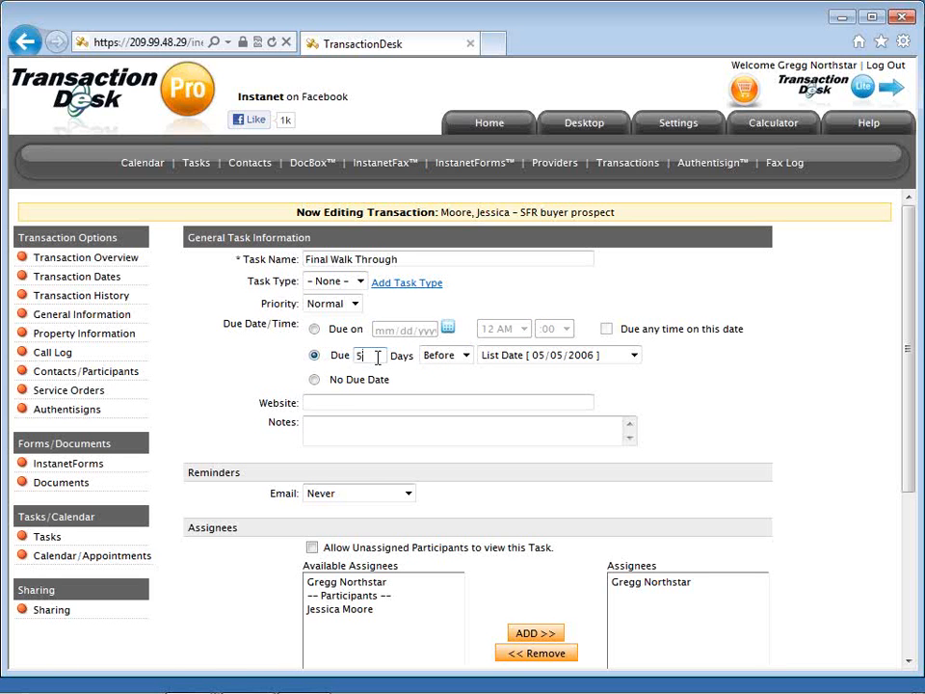
pyautogui.click(444, 365)
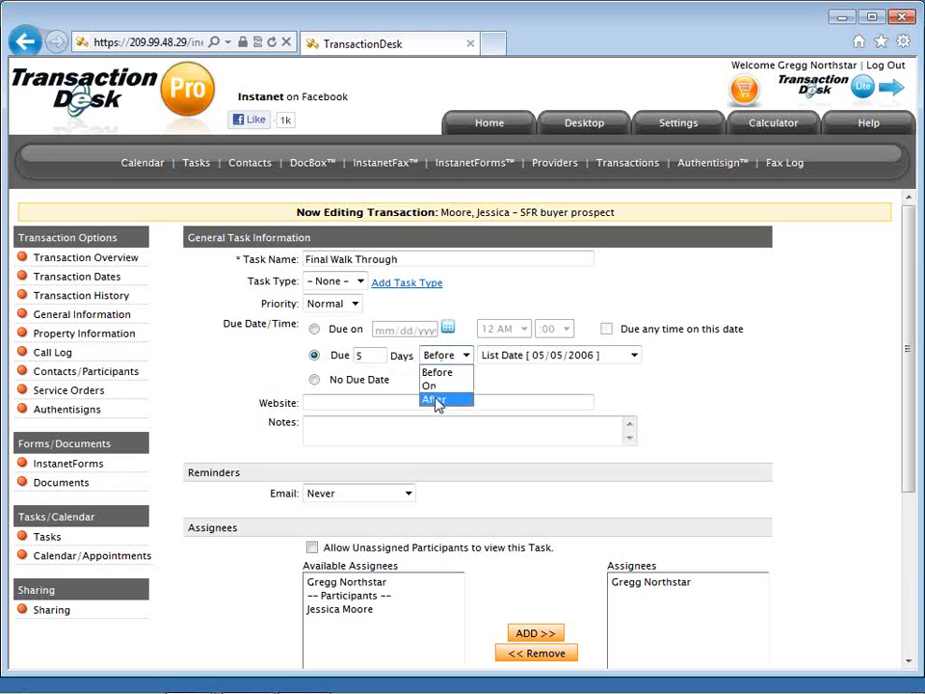
pyautogui.click(438, 375)
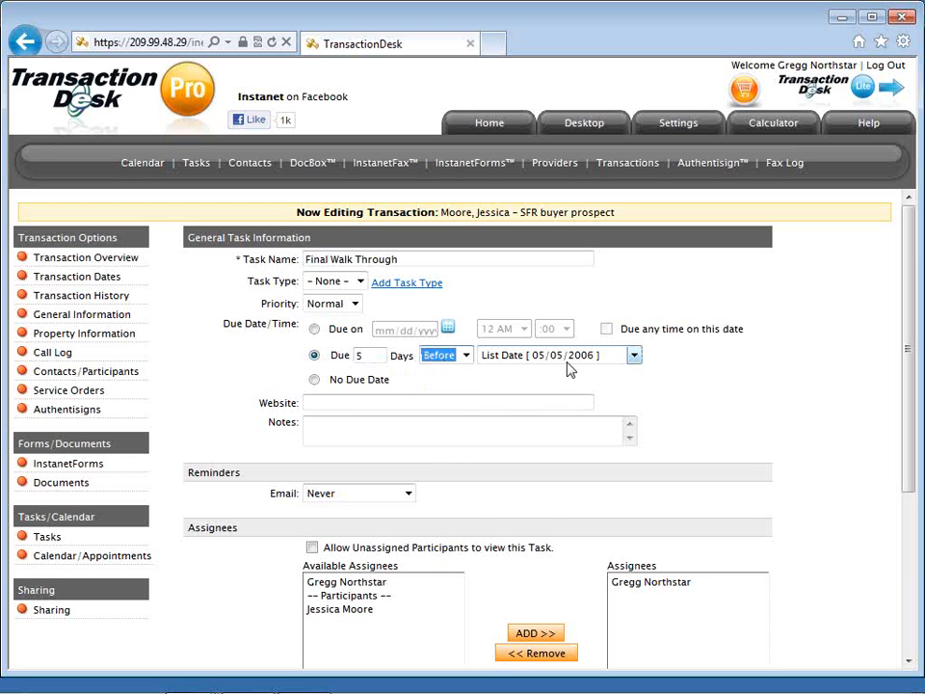
pyautogui.click(634, 356)
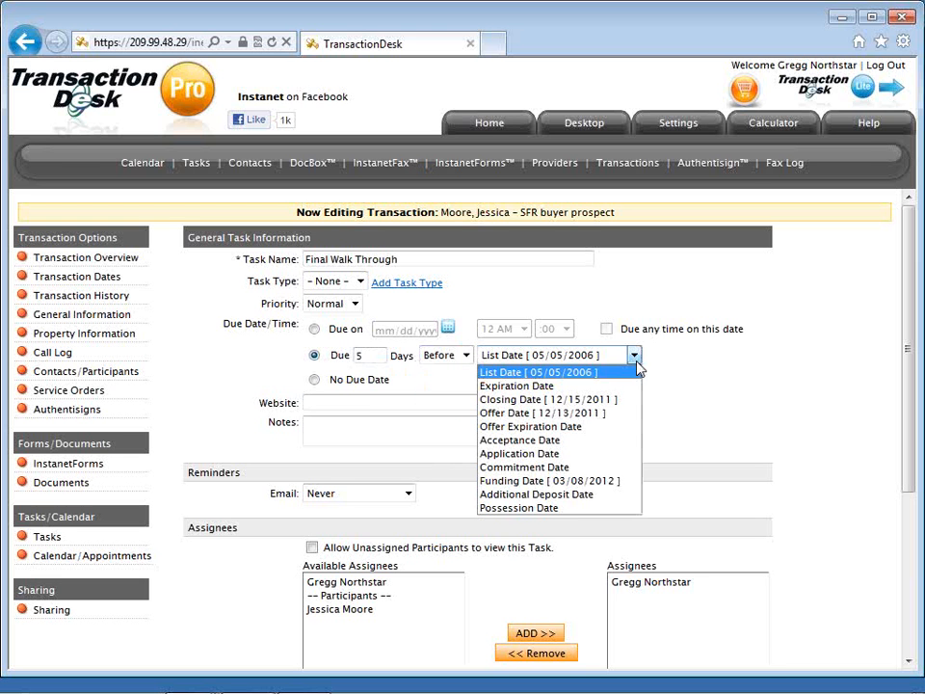
pyautogui.click(621, 407)
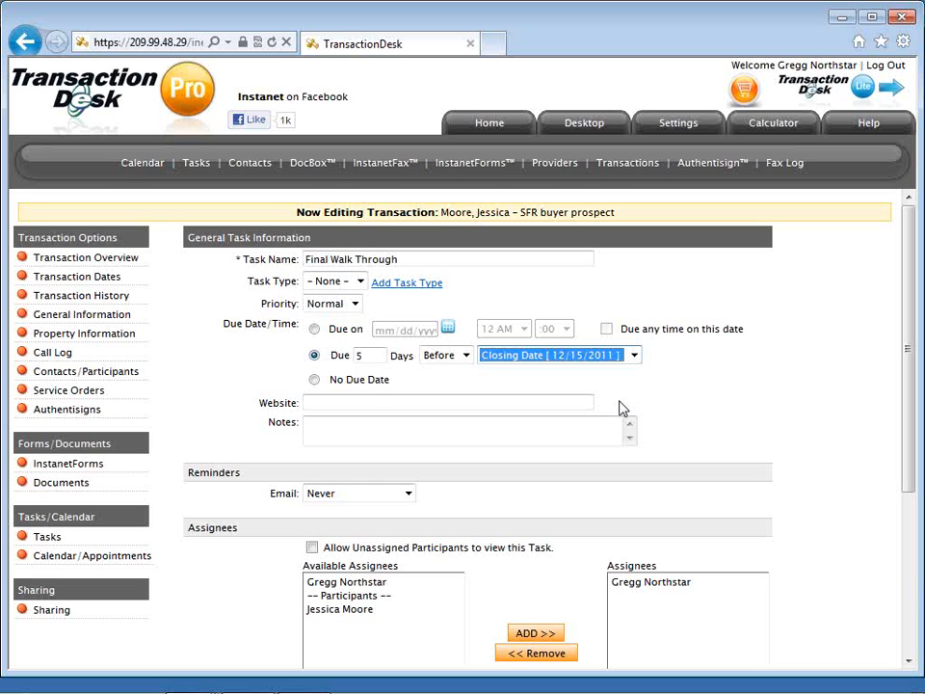
pyautogui.click(568, 382)
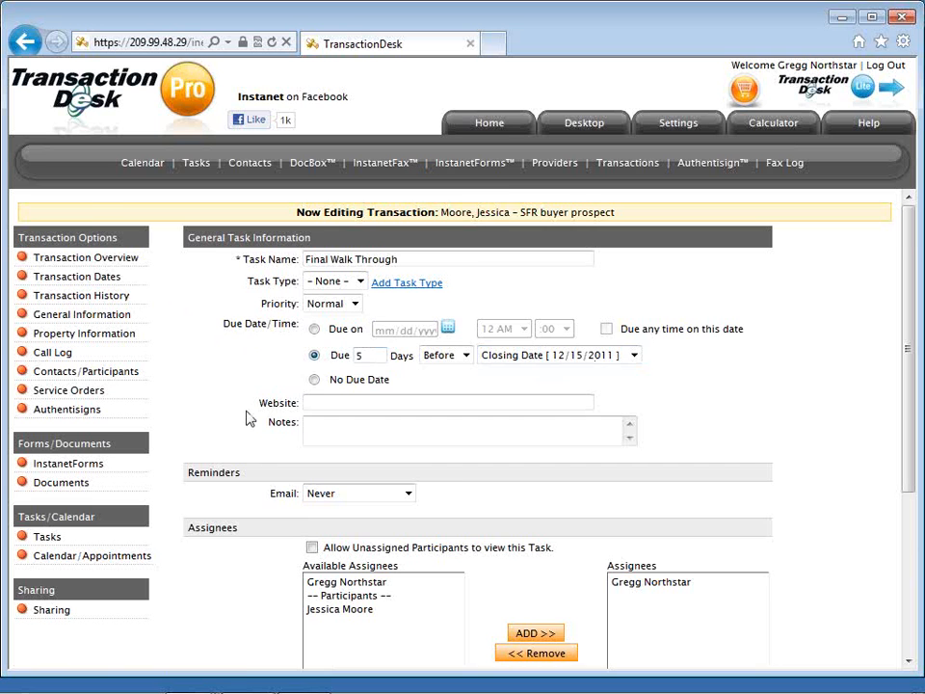
# Set the task's e-mail reminder to 1 day before.
pyautogui.scroll(-1, 269, 420)
pyautogui.click(318, 421)
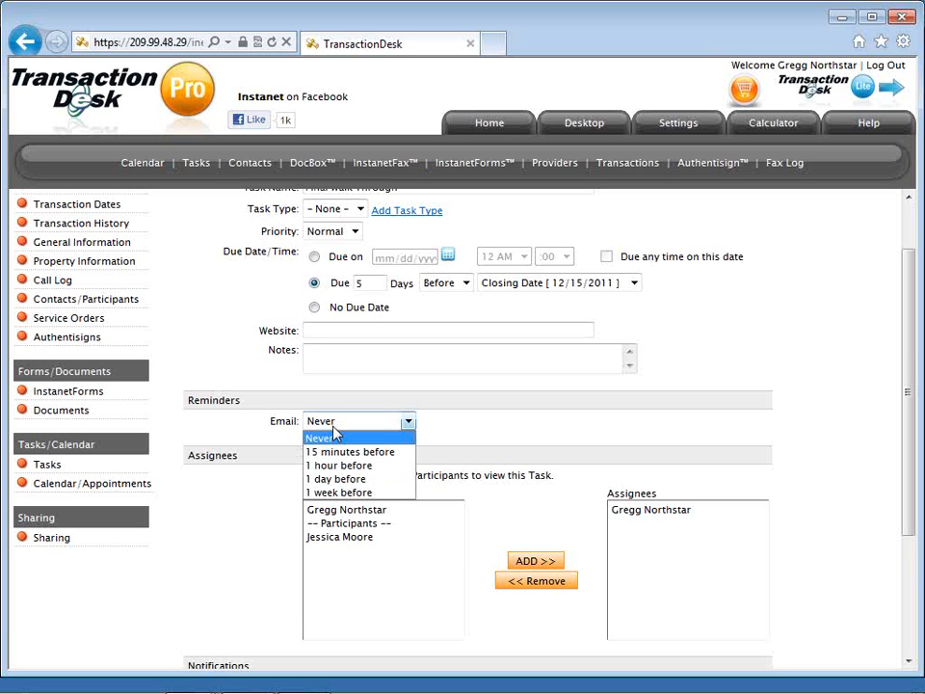
pyautogui.click(342, 479)
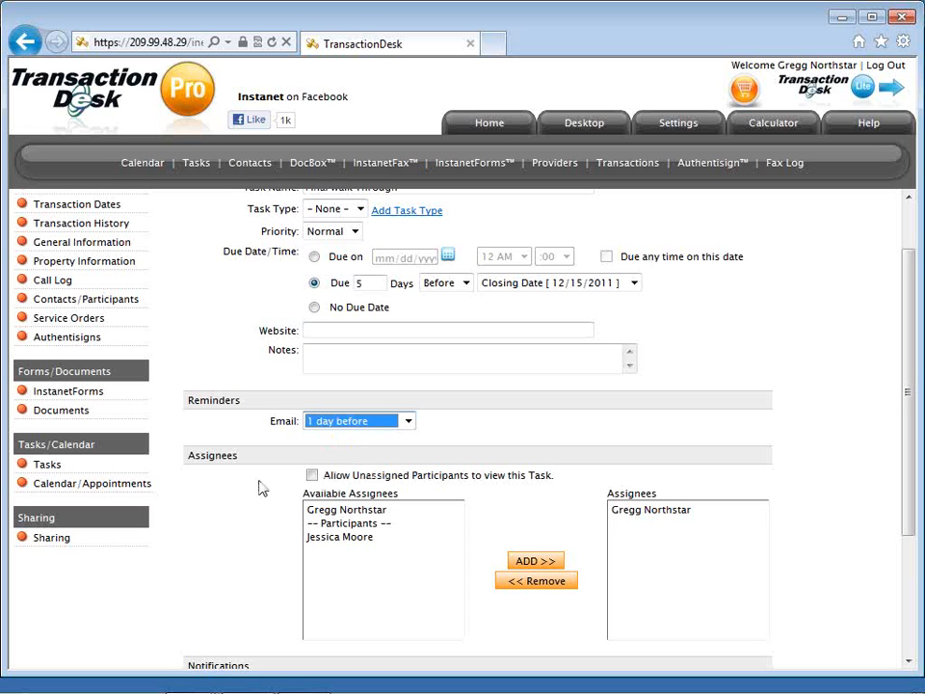
pyautogui.scroll(-1, 258, 488)
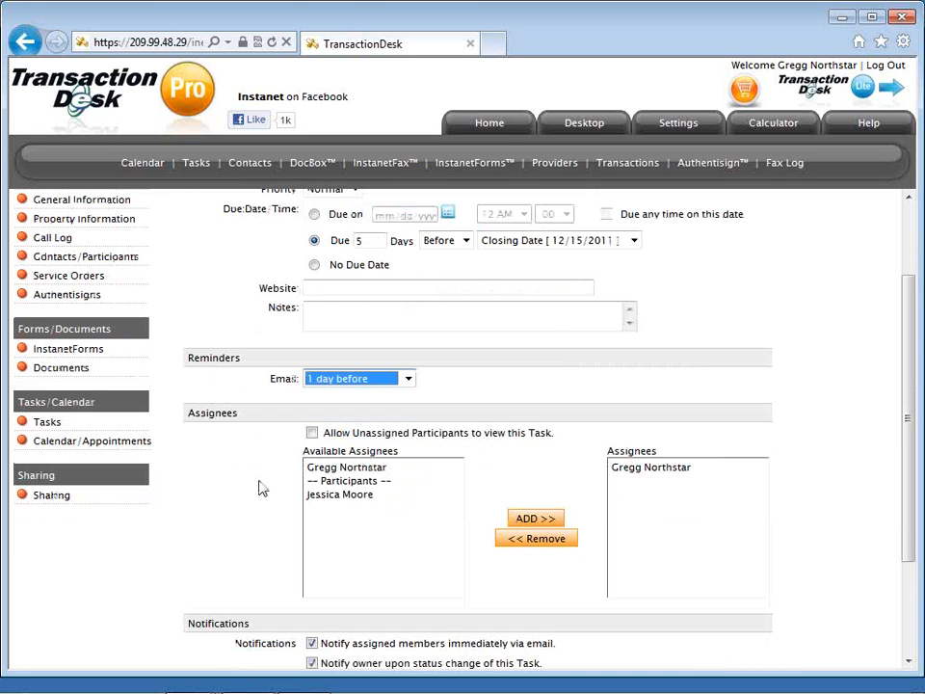
pyautogui.scroll(-1, 263, 488)
pyautogui.click(320, 350)
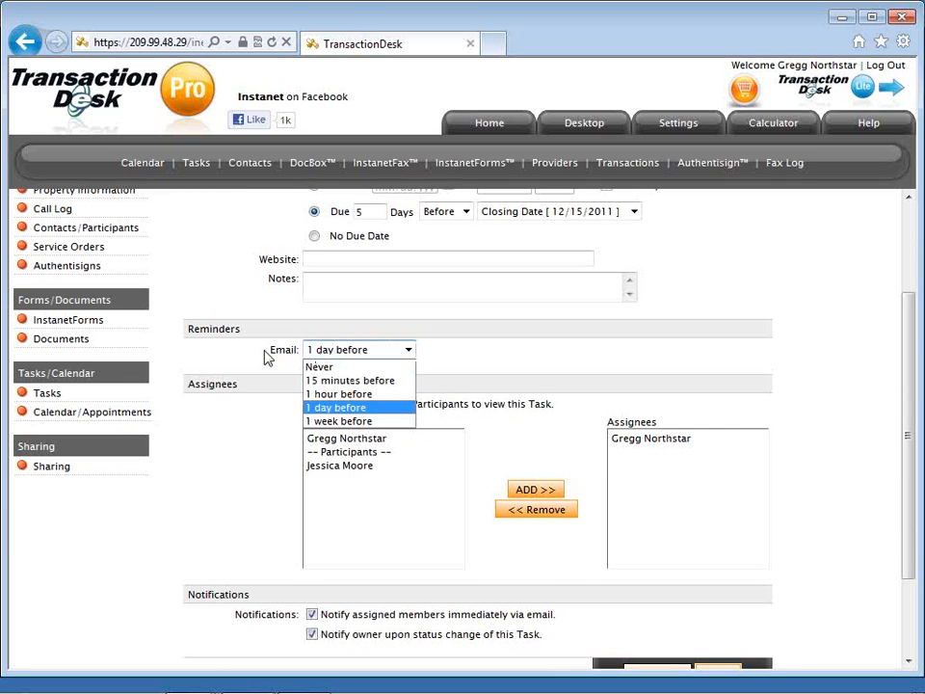
pyautogui.click(268, 358)
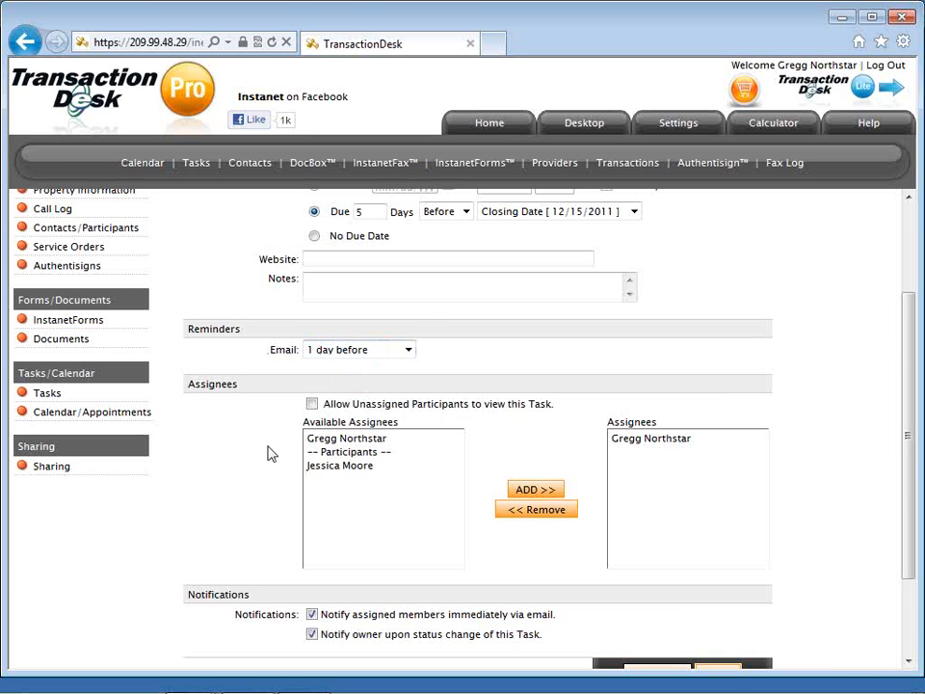
# Pick the buyer from the available assignees.
pyautogui.scroll(-1, 272, 454)
pyautogui.scroll(-1, 271, 454)
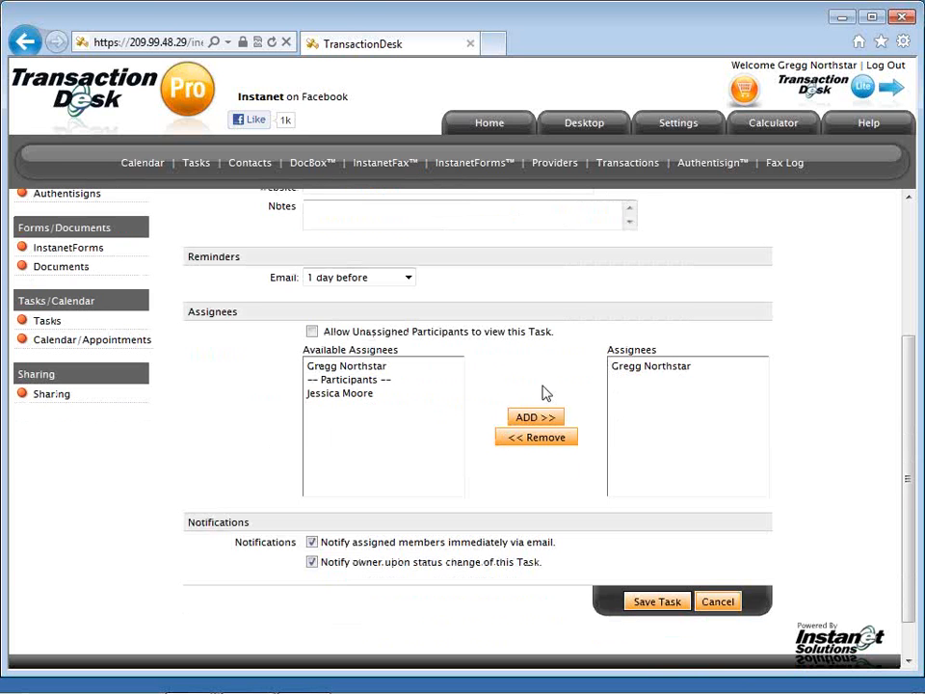
pyautogui.click(365, 395)
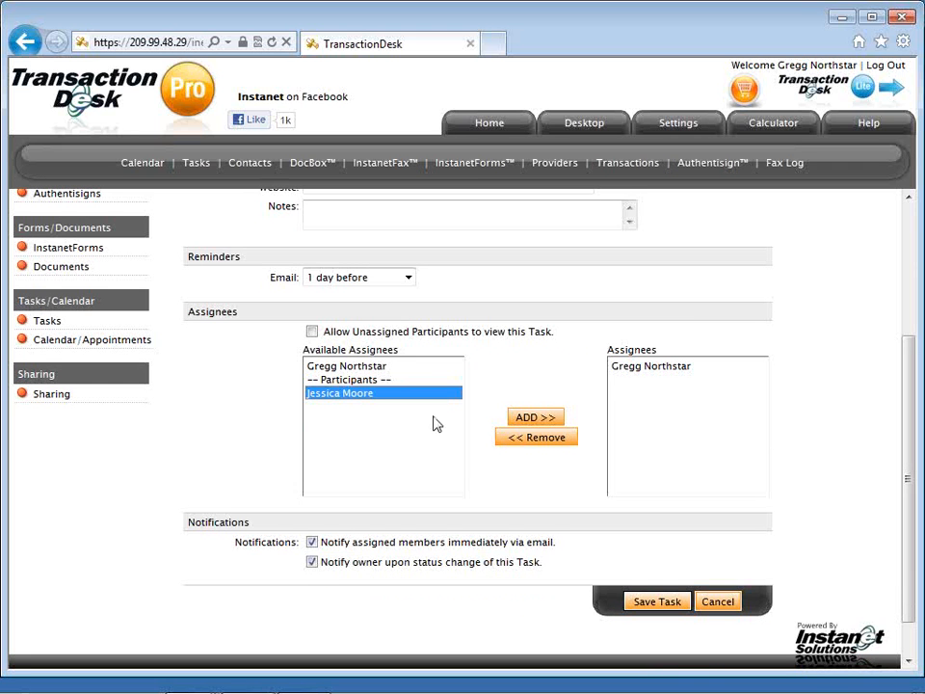
# Add the buyer as an assignee alongside the owner and save the Final Walk Through task.
pyautogui.click(526, 422)
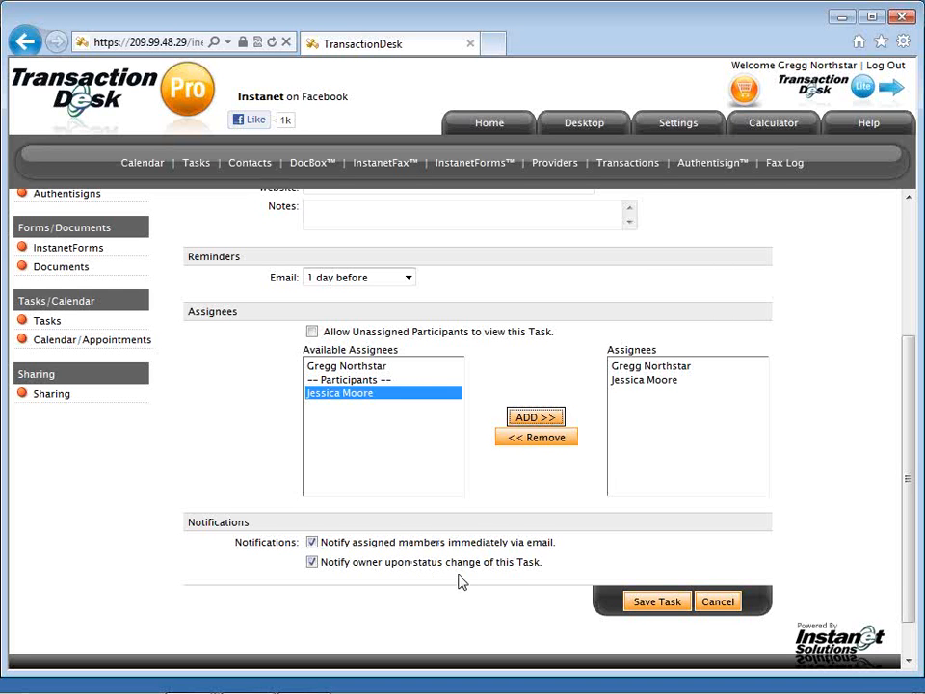
pyautogui.click(654, 601)
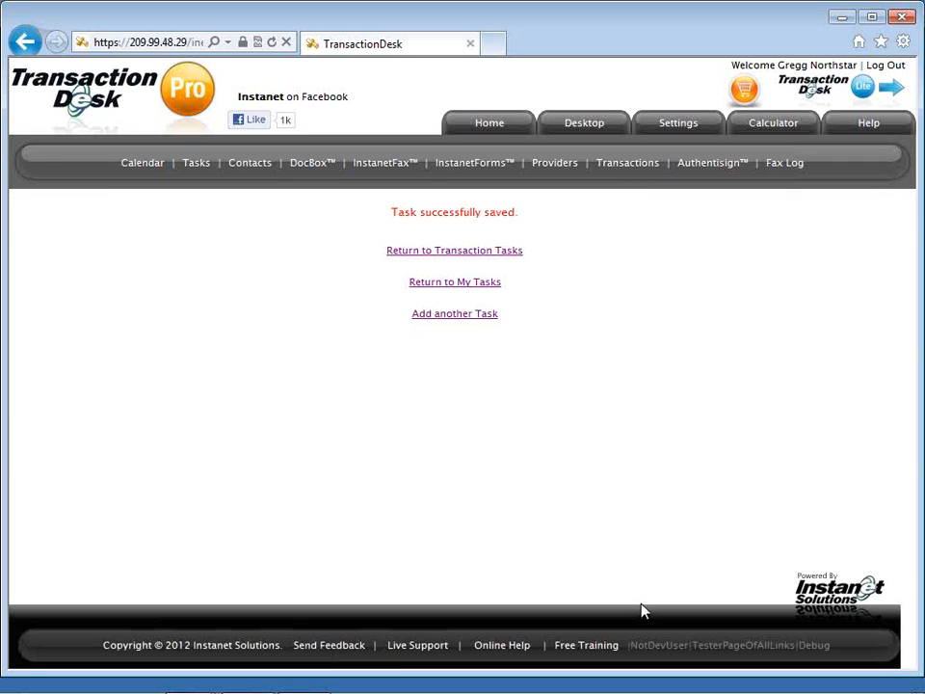
# Go back to the transaction's task list and open the 69 importable task templates.
pyautogui.click(466, 253)
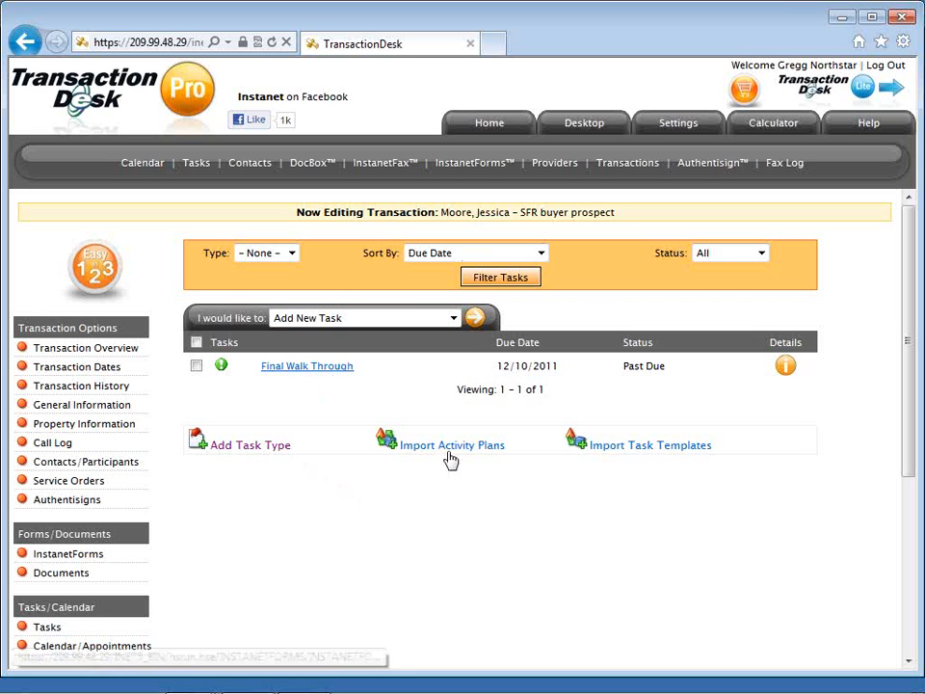
pyautogui.click(610, 451)
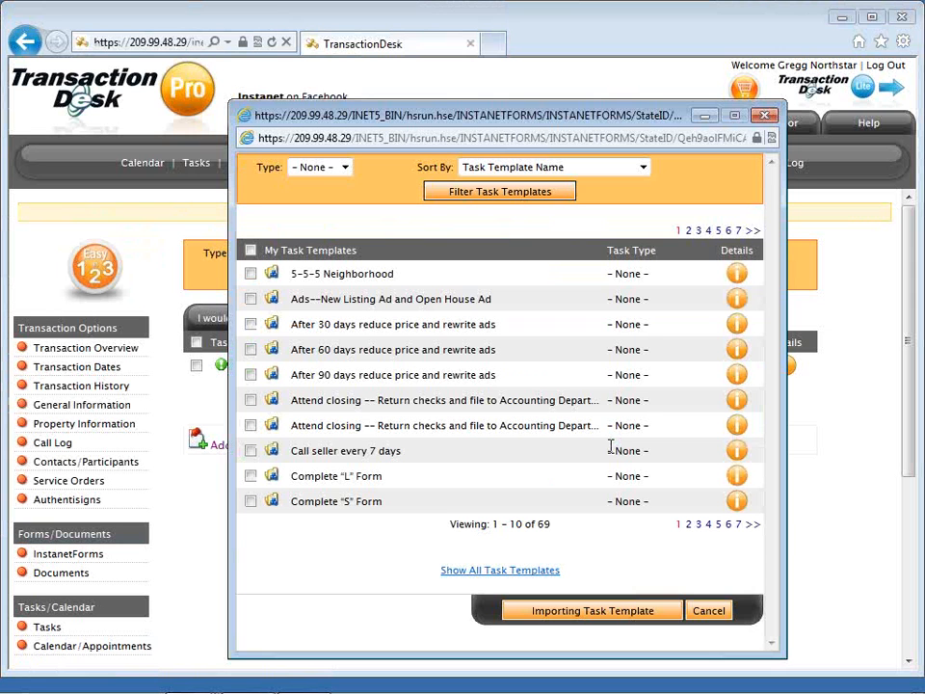
# List all task templates and check Copy of Signed Seller's Disclosure and Market Analysis.
pyautogui.click(535, 571)
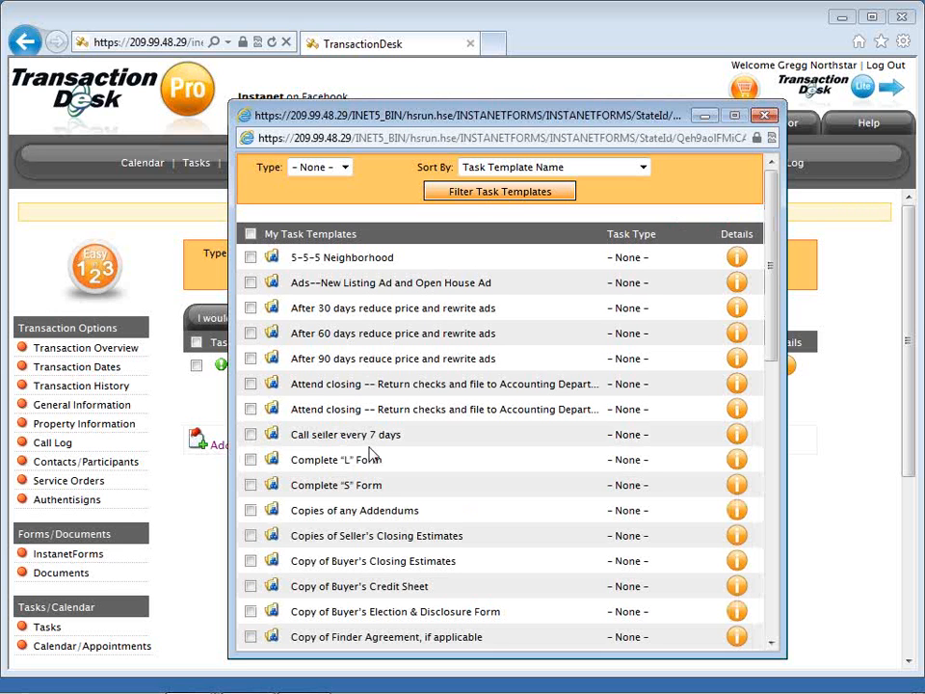
pyautogui.scroll(-3, 371, 455)
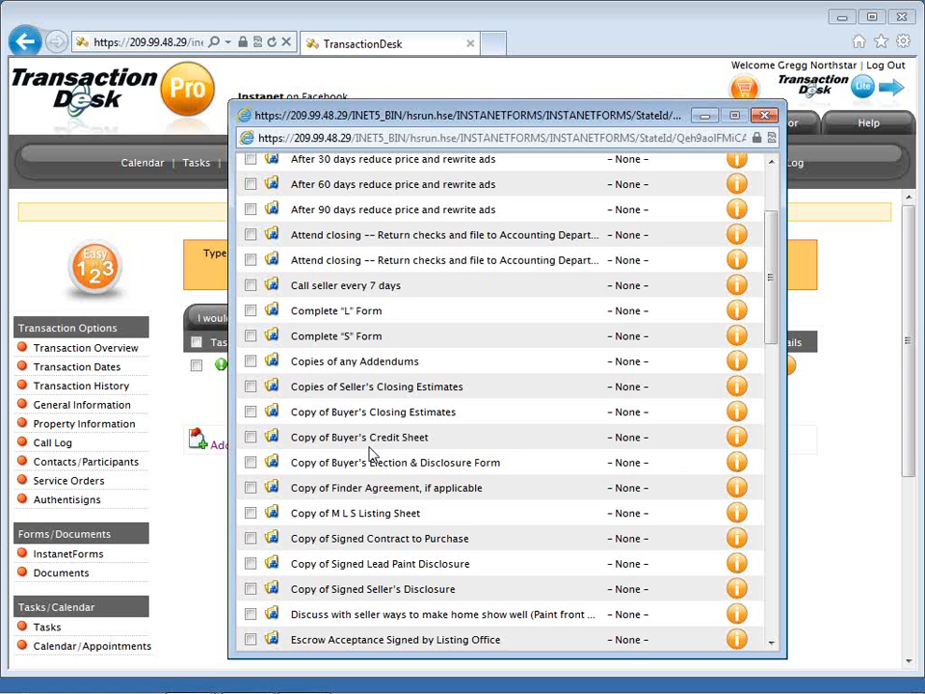
pyautogui.scroll(-3, 371, 452)
pyautogui.click(251, 440)
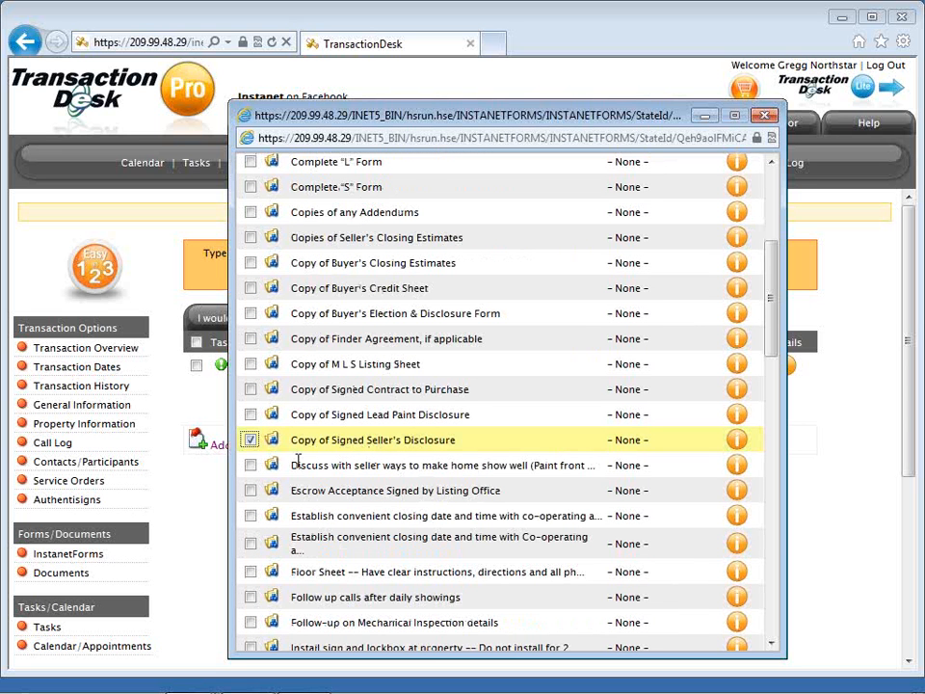
pyautogui.scroll(-1, 298, 461)
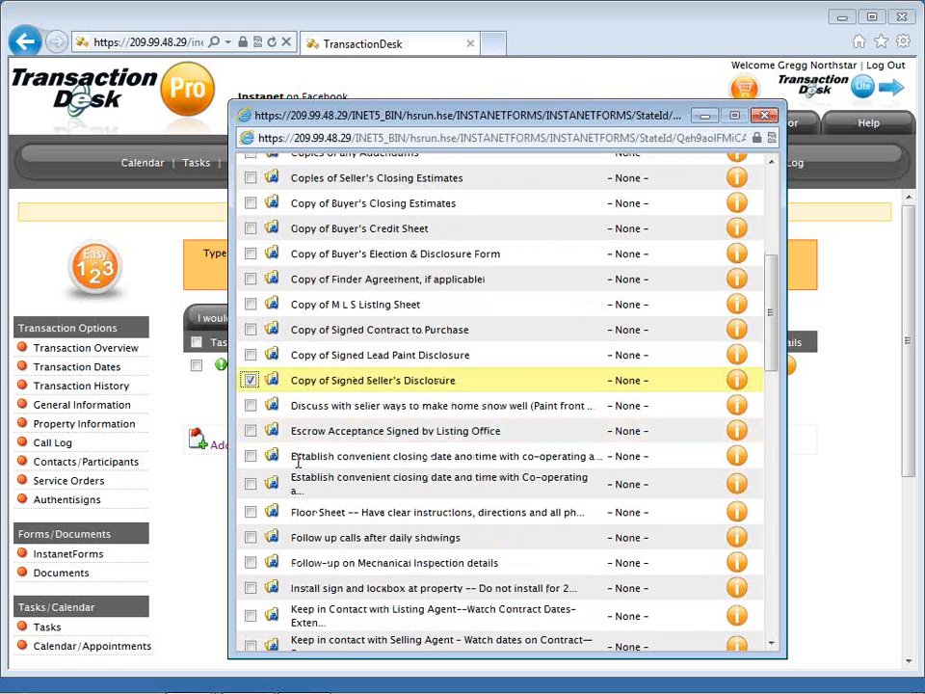
pyautogui.scroll(-1, 298, 462)
pyautogui.scroll(-1, 298, 461)
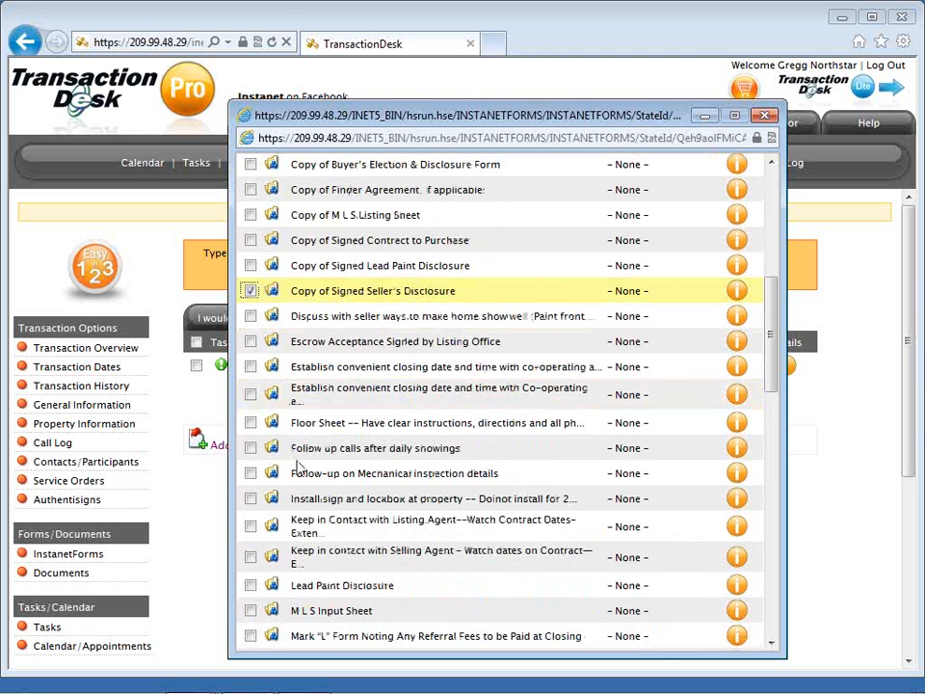
pyautogui.scroll(-2, 298, 464)
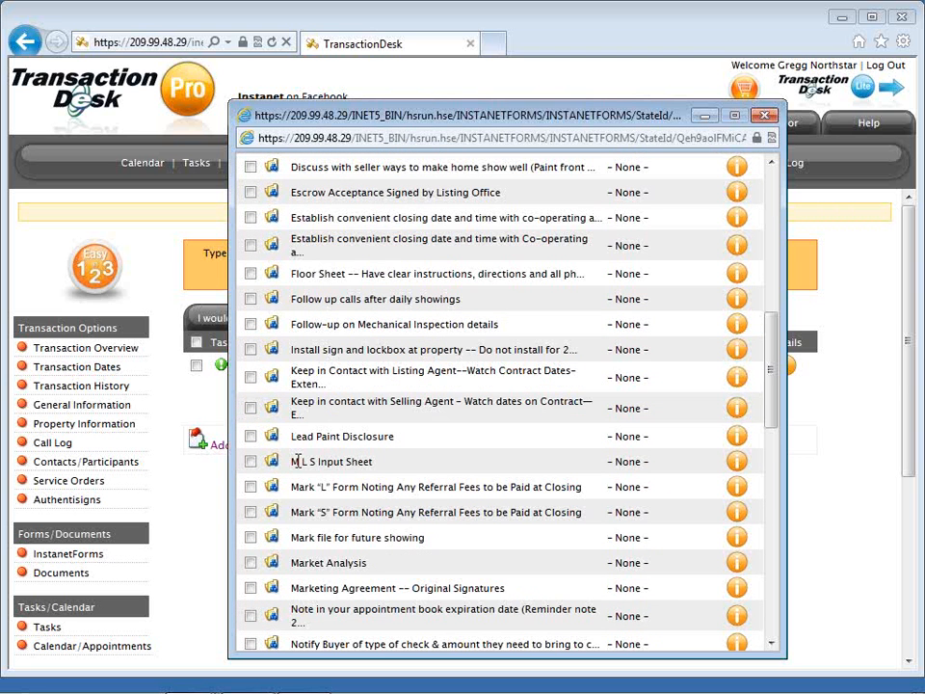
pyautogui.scroll(-1, 298, 461)
pyautogui.click(249, 489)
# Check both Remind Buyer templates and Utility Information, then import the selected templates.
pyautogui.scroll(-1, 249, 496)
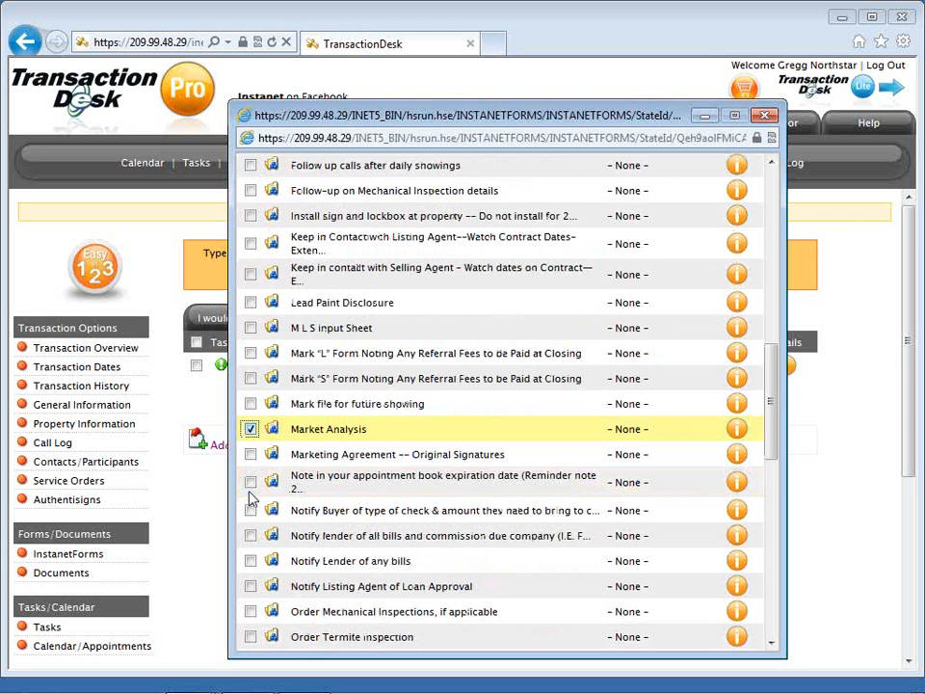
pyautogui.scroll(-1, 250, 497)
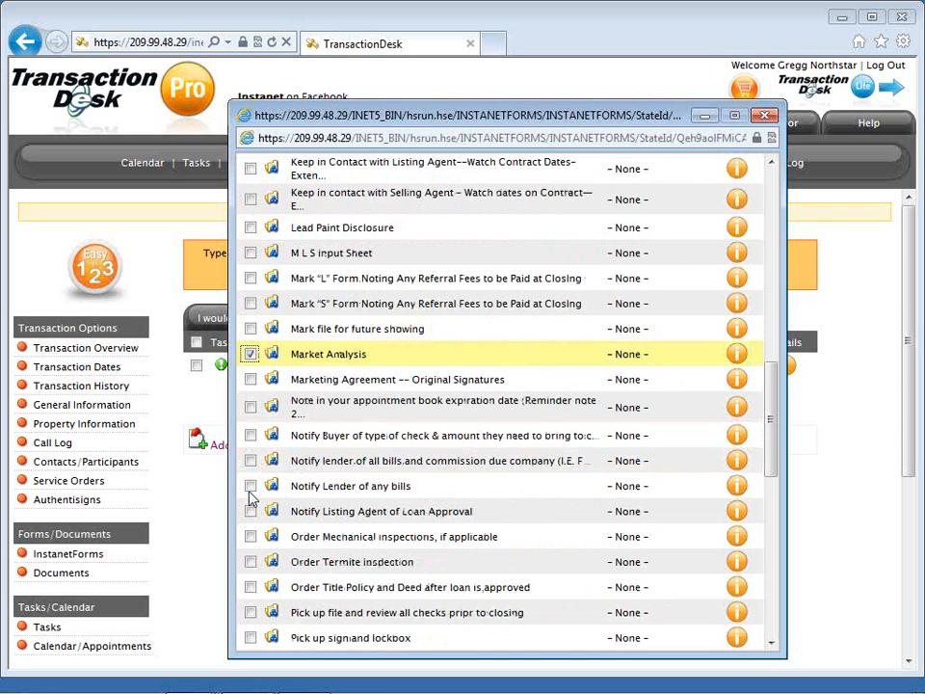
pyautogui.scroll(-1, 249, 496)
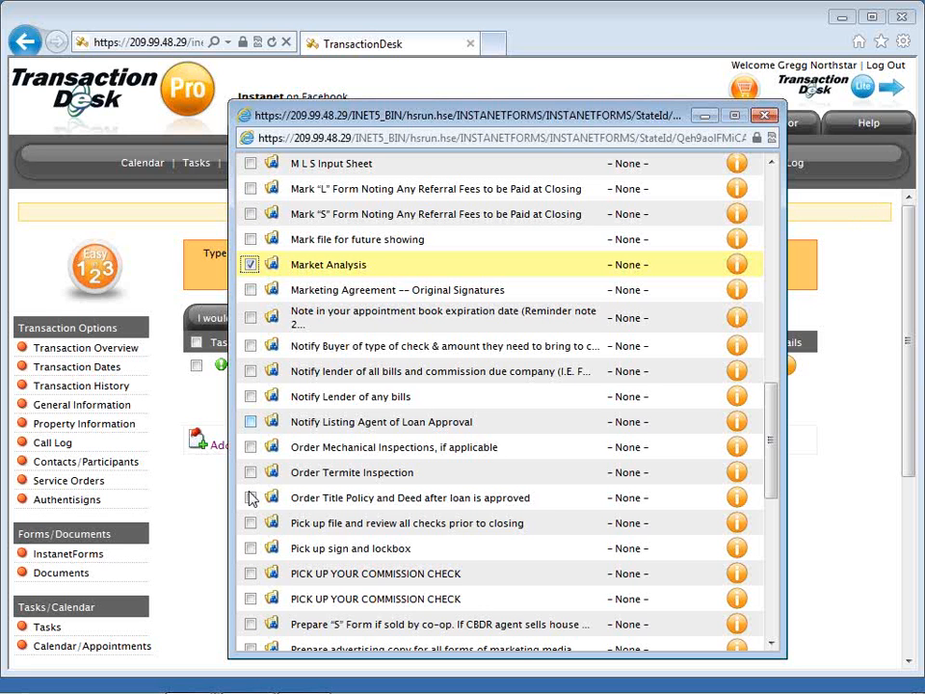
pyautogui.scroll(-2, 249, 498)
pyautogui.scroll(-2, 249, 498)
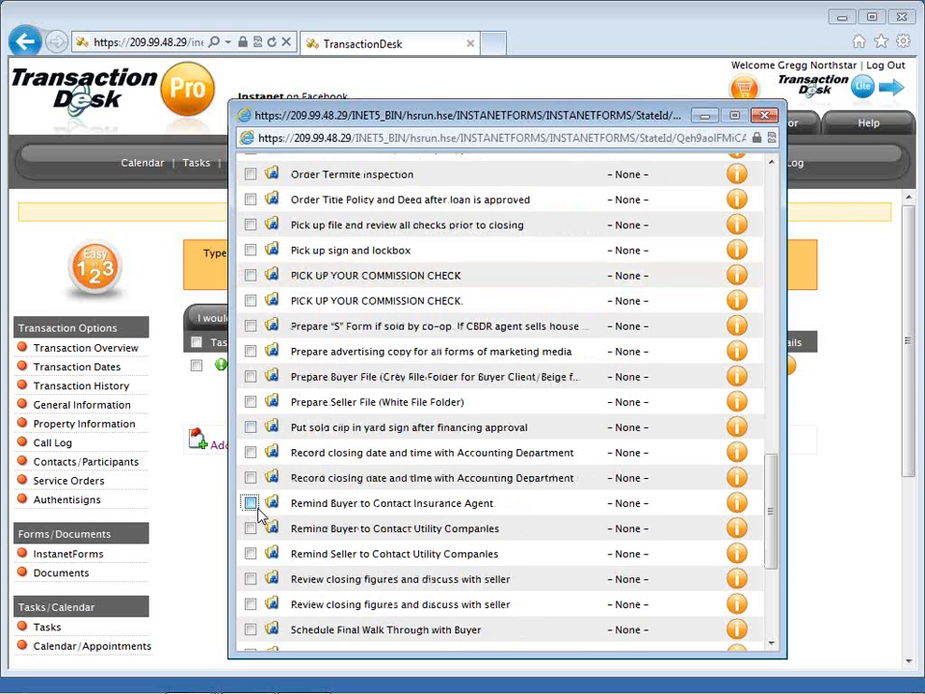
pyautogui.click(251, 502)
pyautogui.click(251, 529)
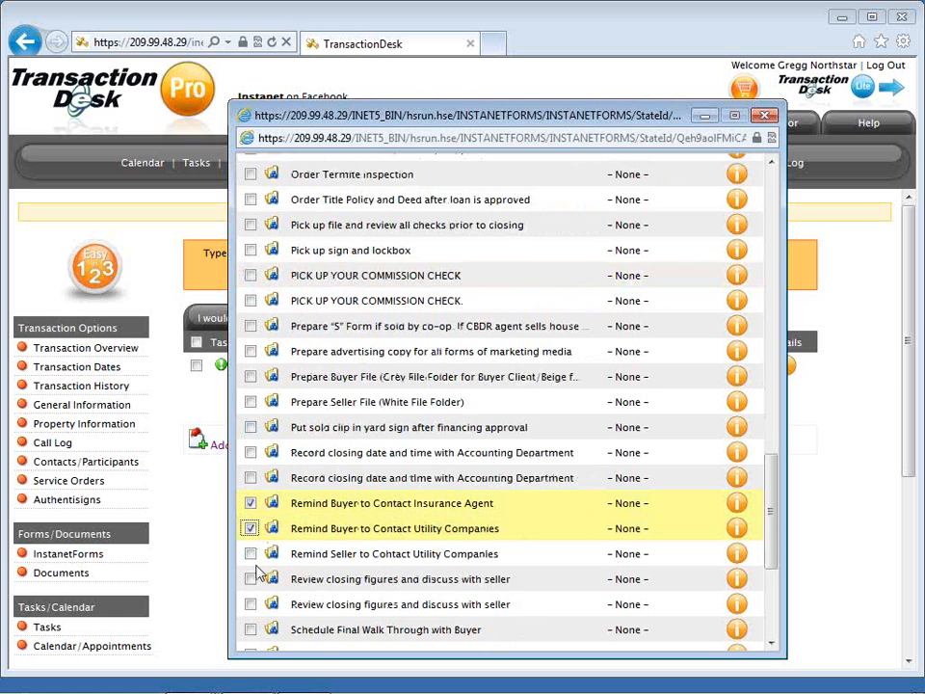
pyautogui.scroll(-1, 258, 572)
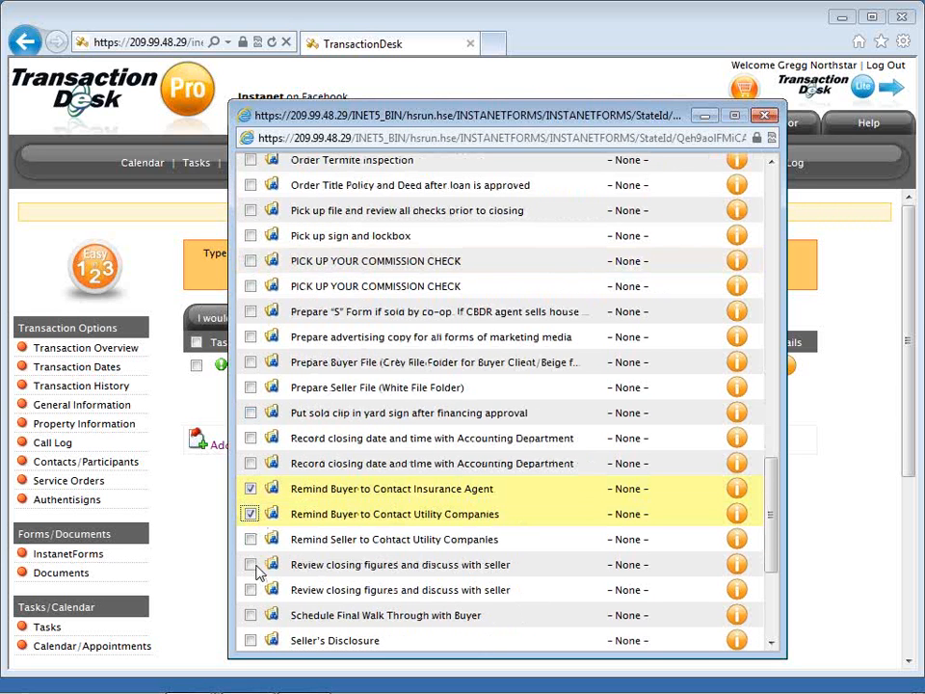
pyautogui.scroll(-2, 258, 572)
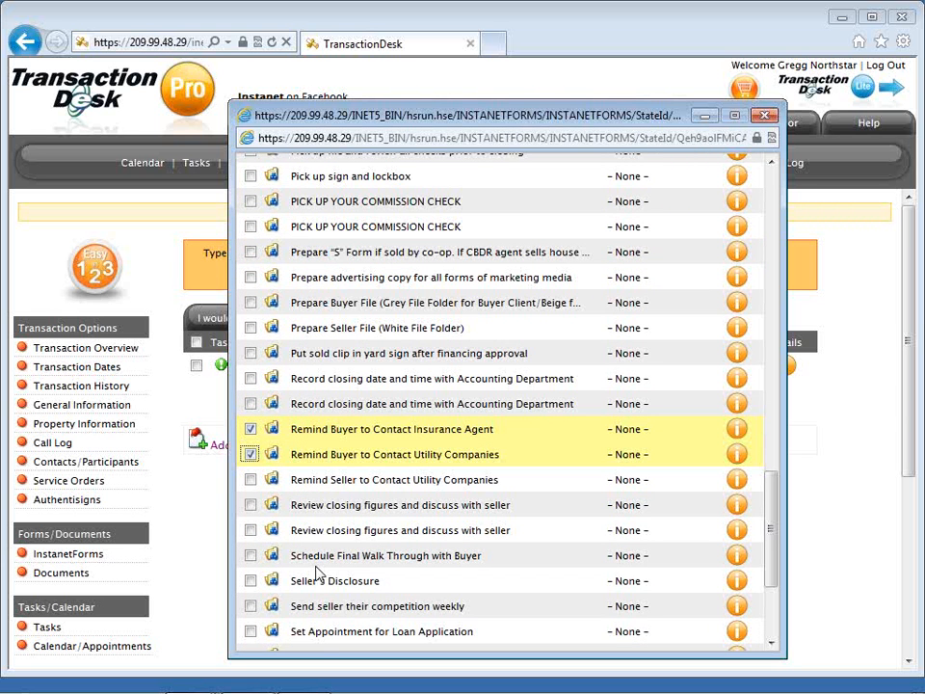
pyautogui.scroll(-3, 258, 576)
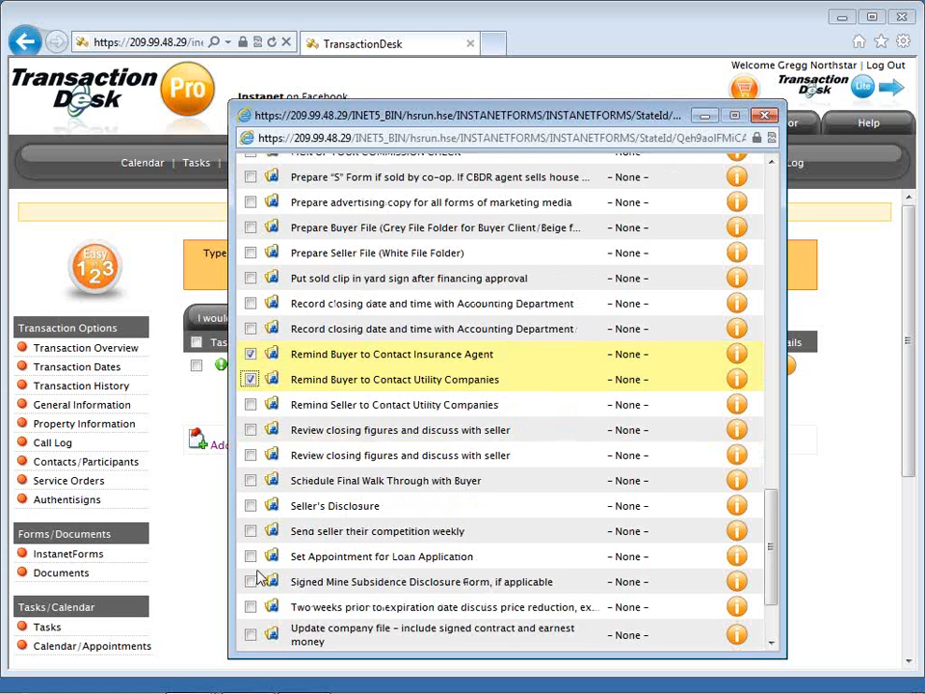
pyautogui.scroll(-3, 258, 578)
pyautogui.click(251, 589)
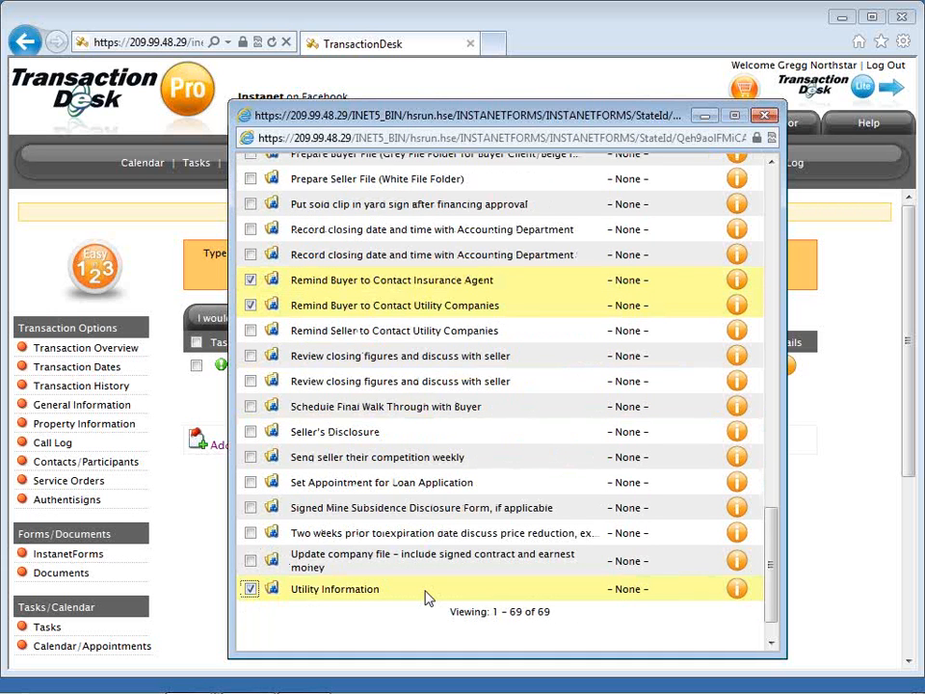
pyautogui.scroll(-1, 429, 598)
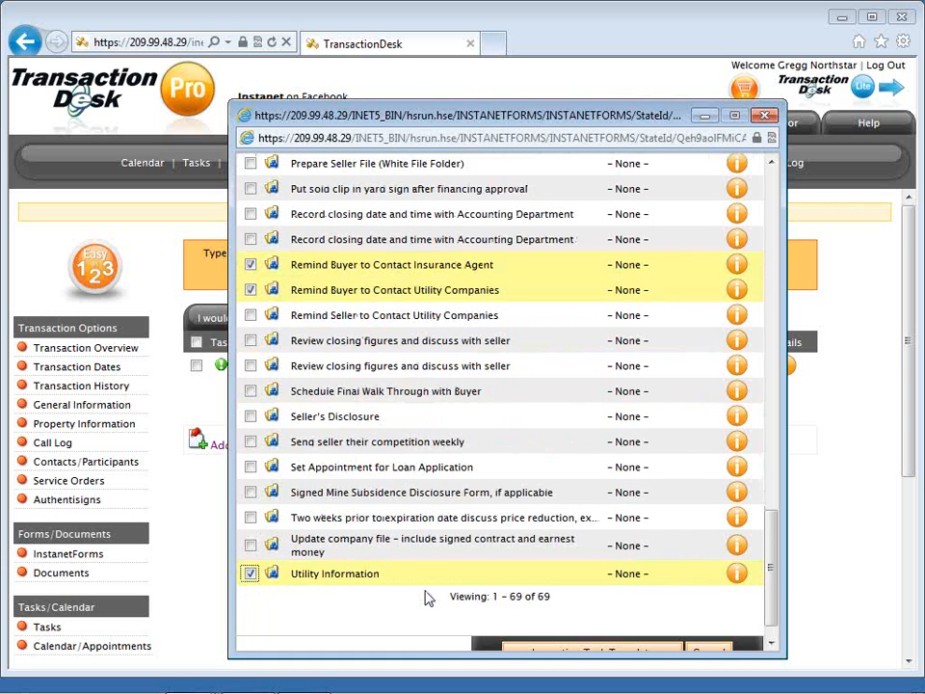
pyautogui.scroll(-2, 429, 598)
pyautogui.click(559, 674)
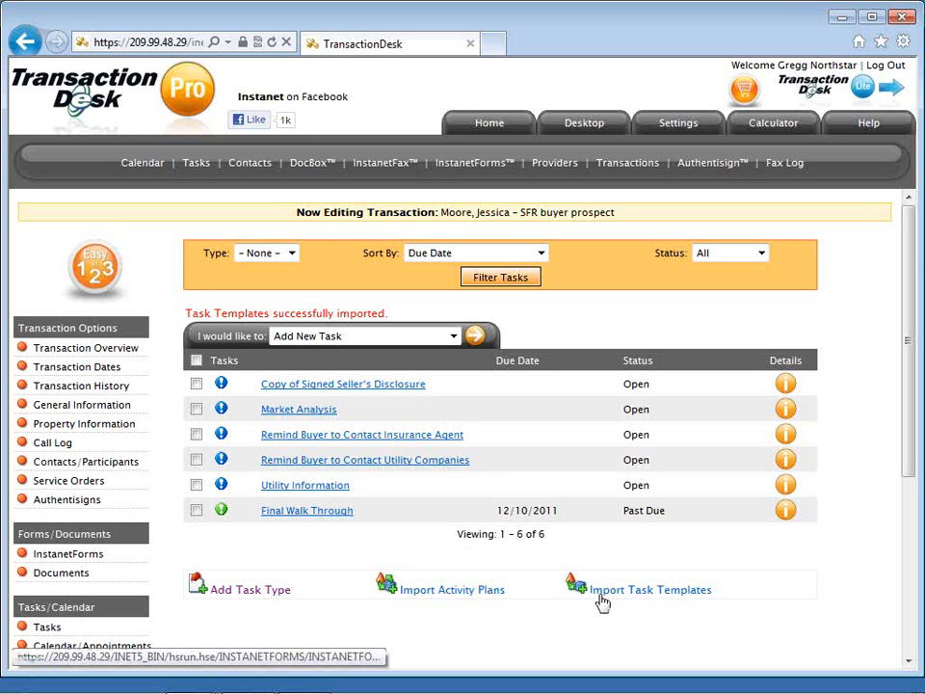
pyautogui.click(460, 600)
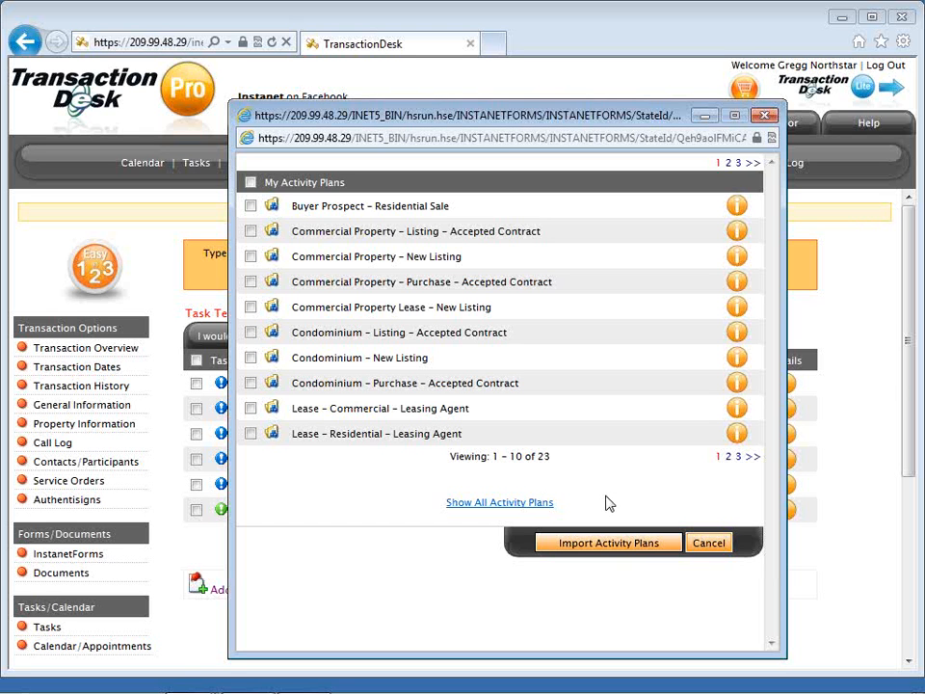
pyautogui.click(711, 546)
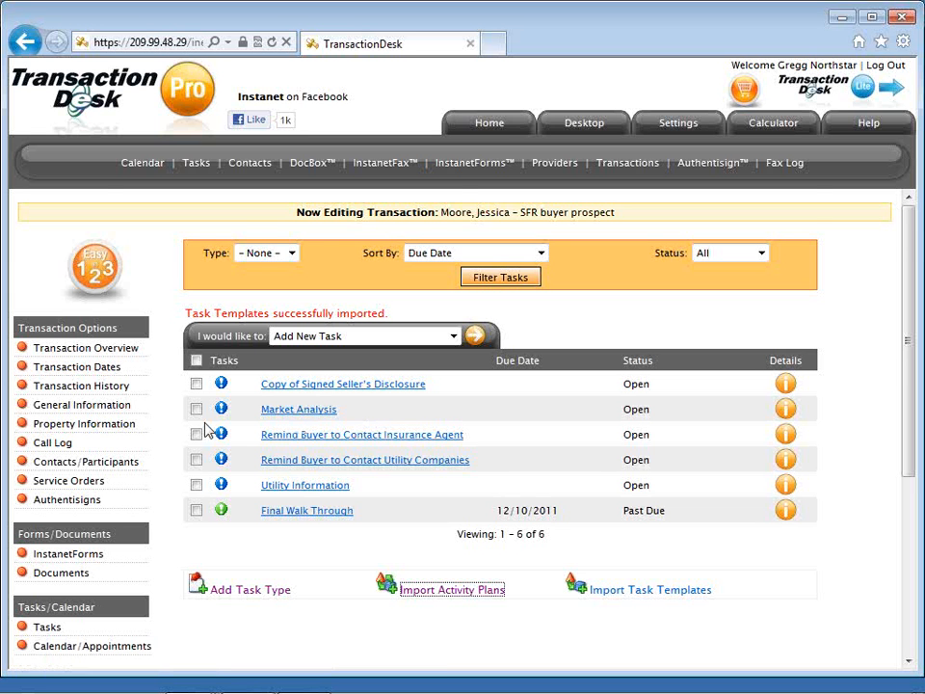
pyautogui.scroll(-1, 149, 405)
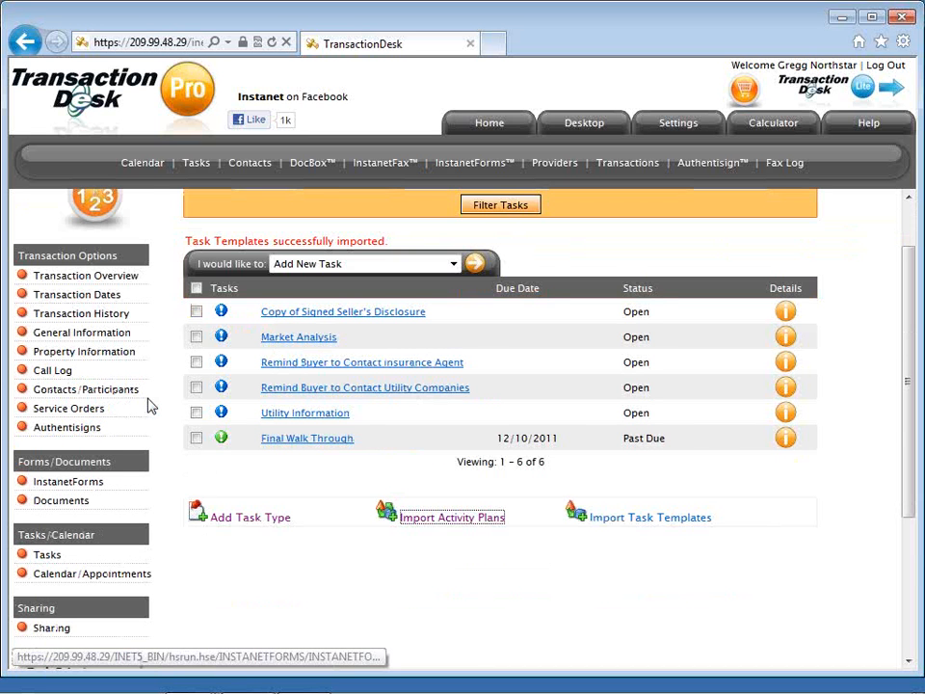
# View the transaction's Sharing page, showing it's unshared, then go to Calendar/Appointments.
pyautogui.scroll(-1, 148, 405)
pyautogui.click(60, 566)
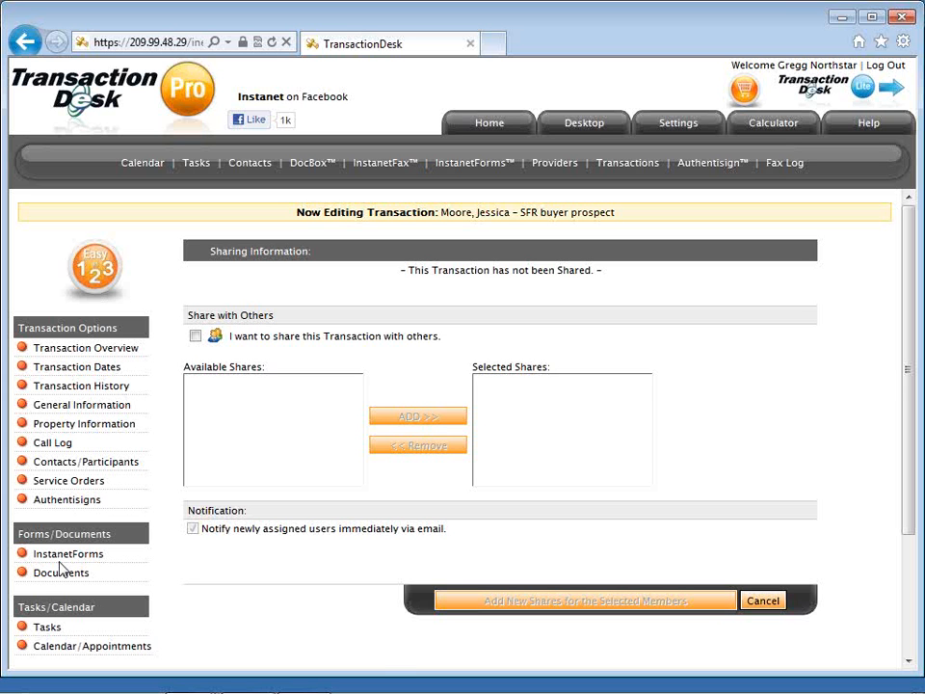
pyautogui.moveTo(56, 677)
pyautogui.scroll(-2, 232, 554)
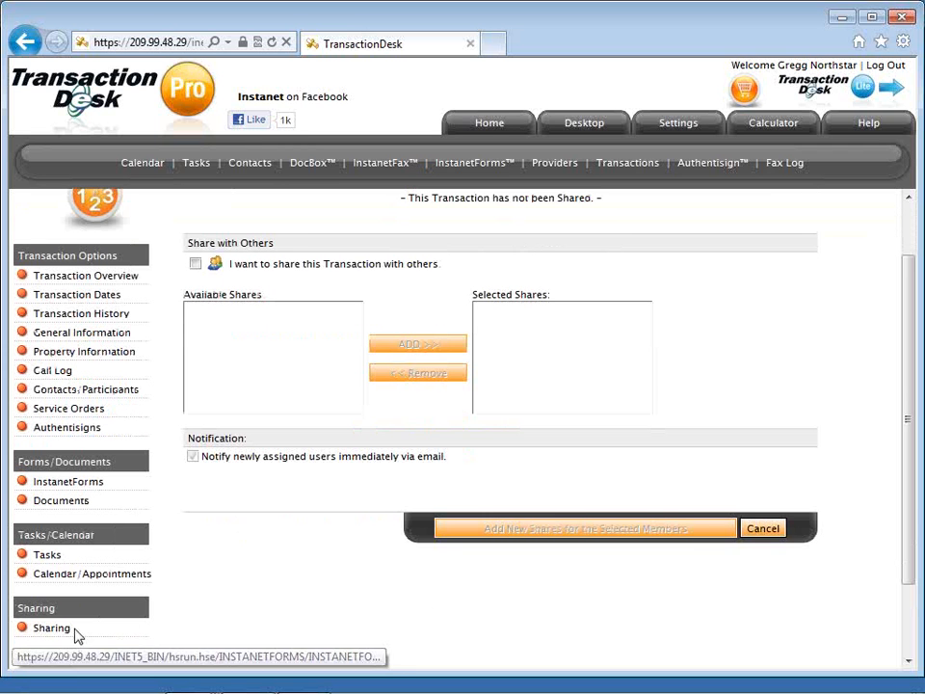
pyautogui.click(132, 578)
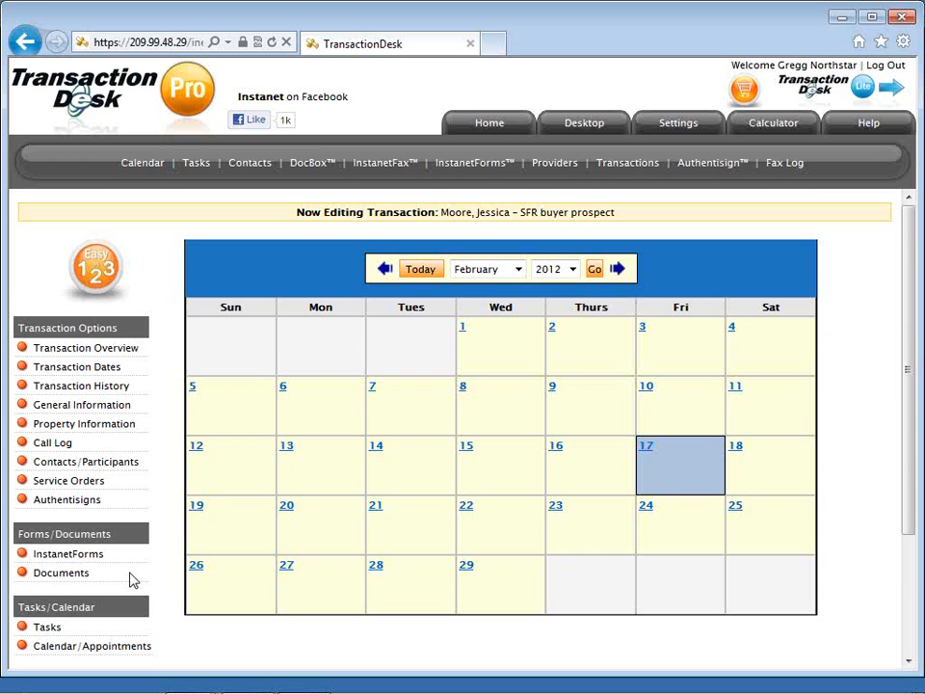
# Look over the February 2012 appointment calendar, then return to the main Transactions list.
pyautogui.scroll(-2, 133, 579)
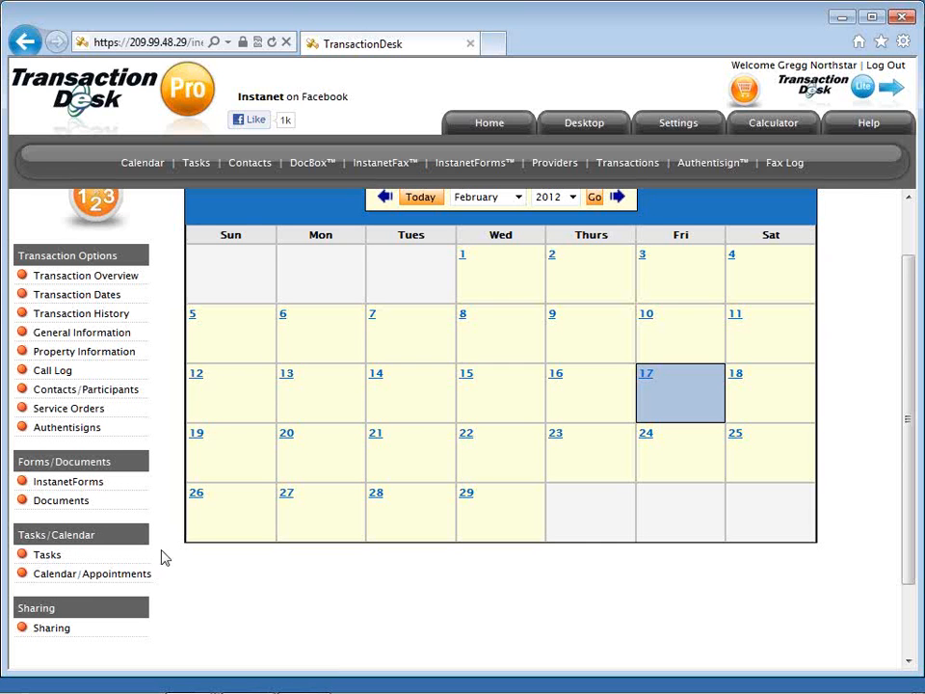
pyautogui.scroll(2, 168, 558)
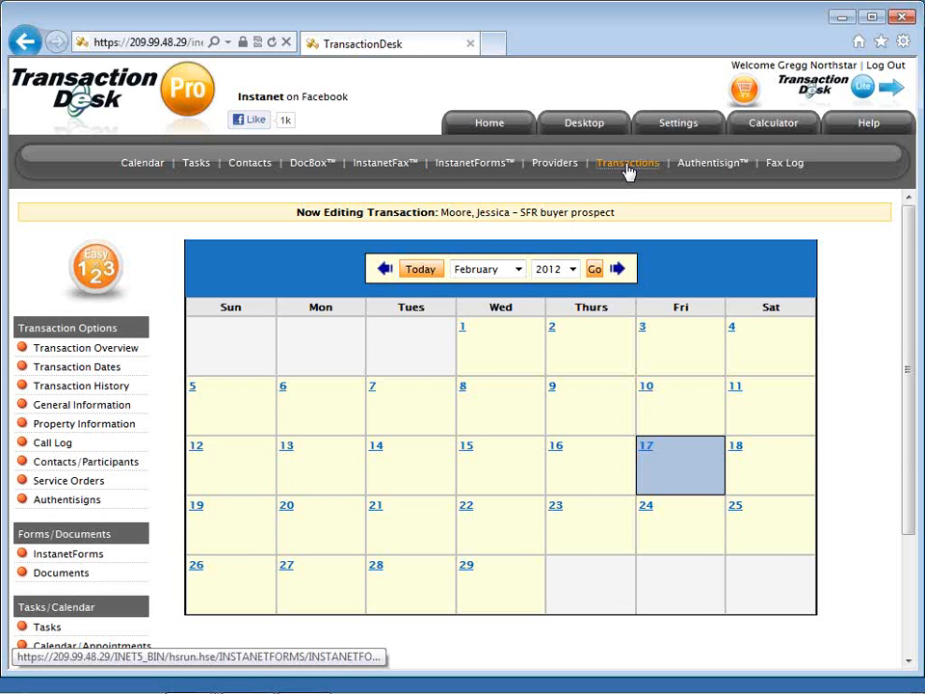
pyautogui.click(628, 169)
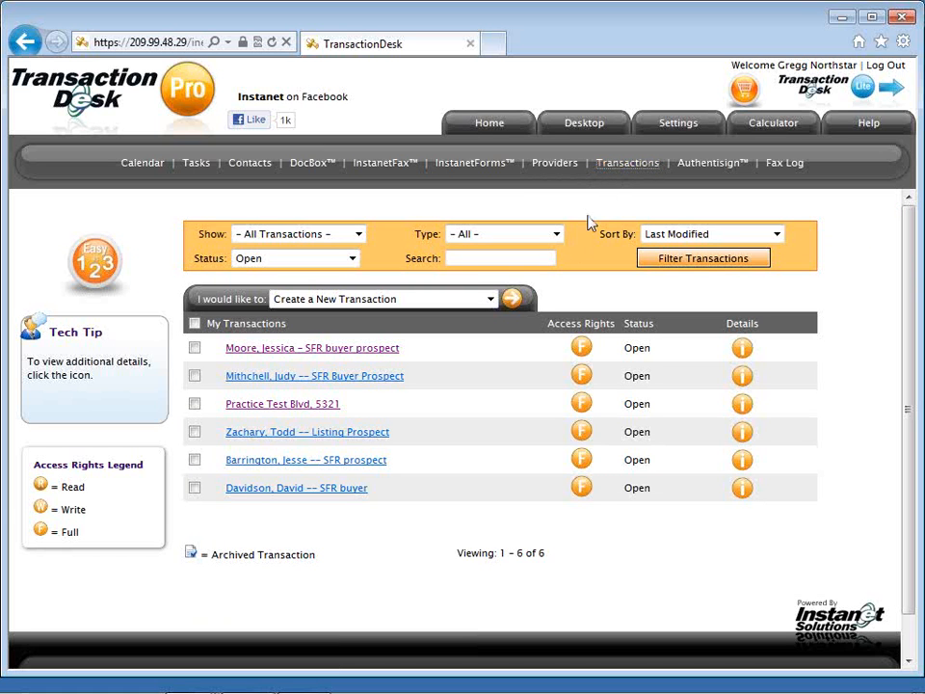
# Start a new transaction and choose to populate it from a transaction template.
pyautogui.click(511, 303)
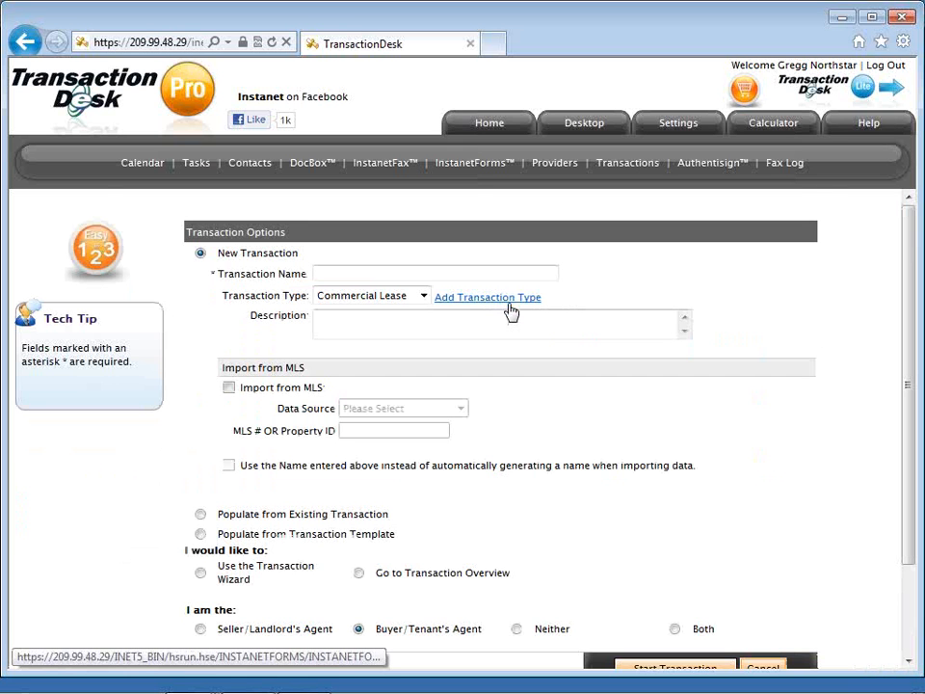
pyautogui.scroll(-1, 511, 311)
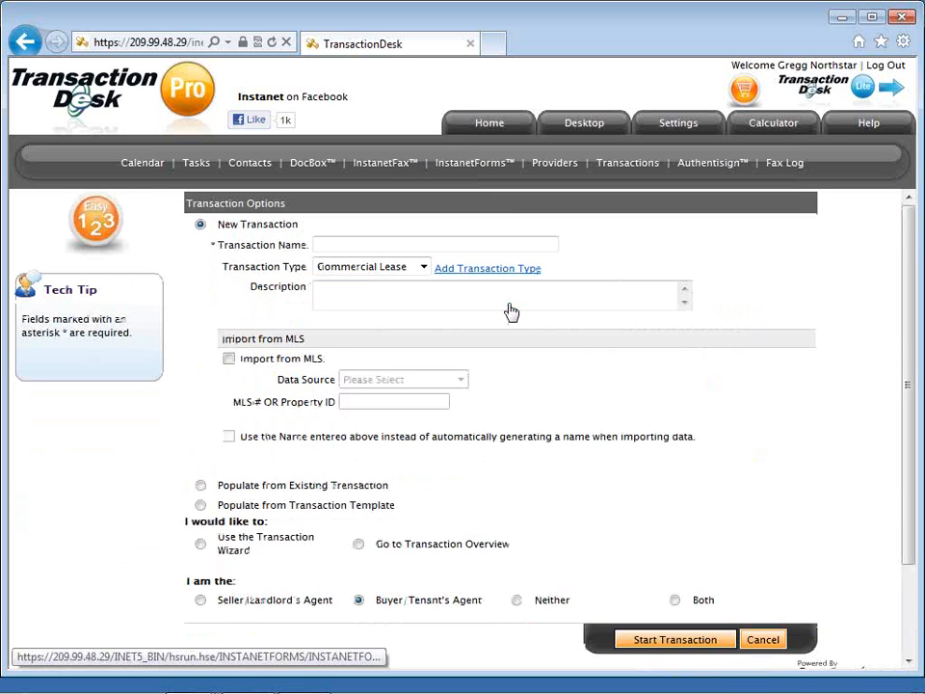
pyautogui.scroll(-1, 501, 312)
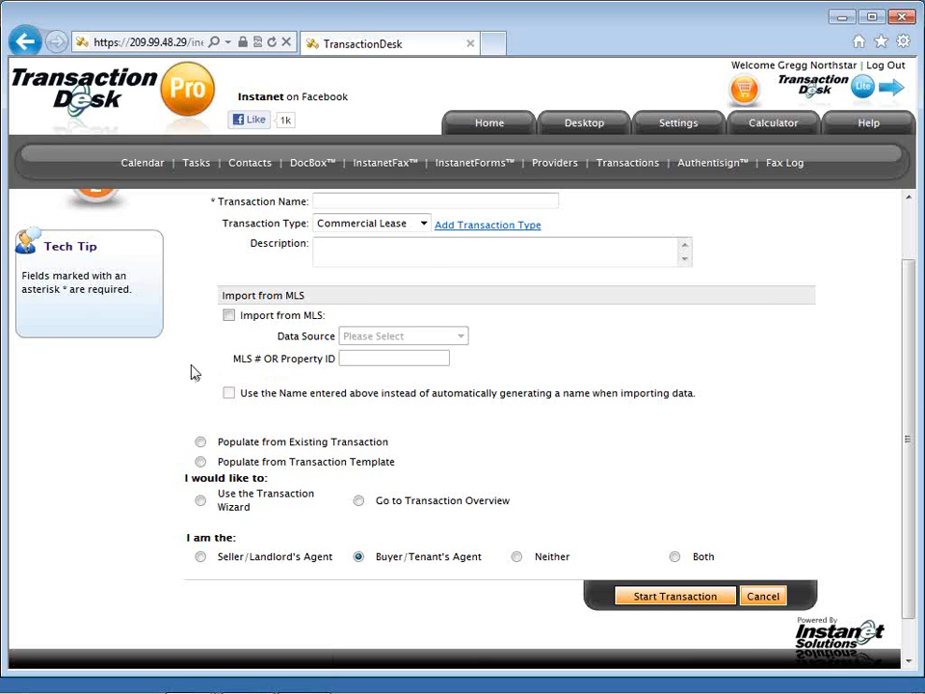
pyautogui.scroll(2, 190, 311)
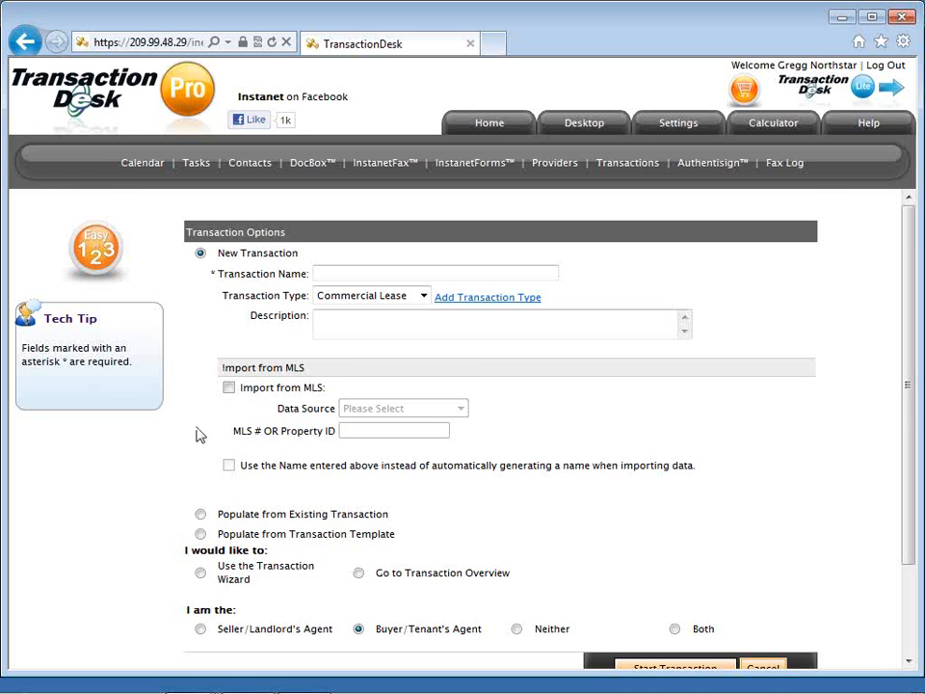
pyautogui.scroll(-2, 198, 436)
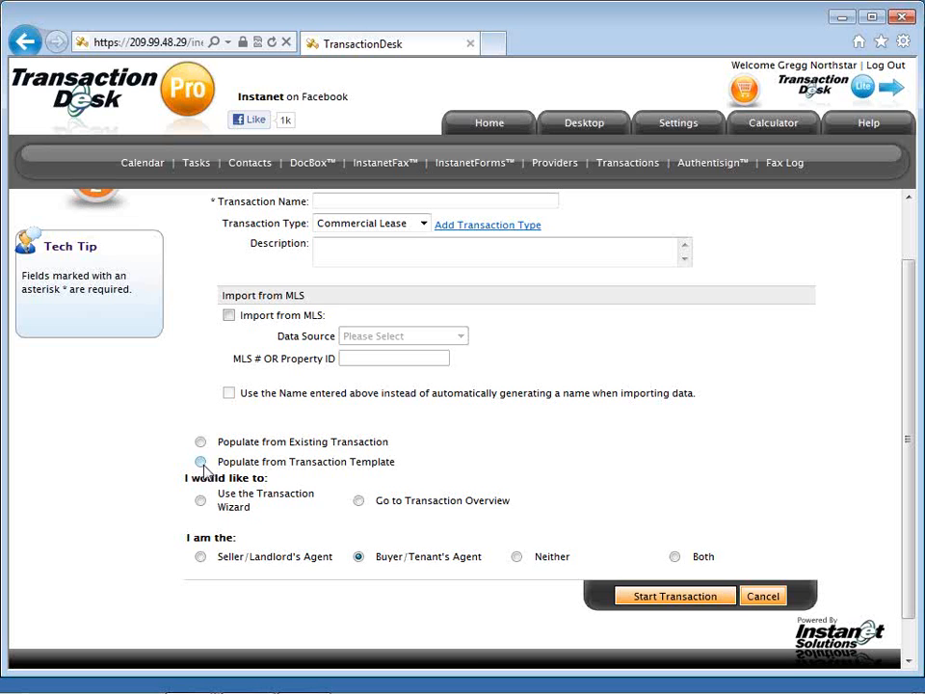
pyautogui.click(200, 463)
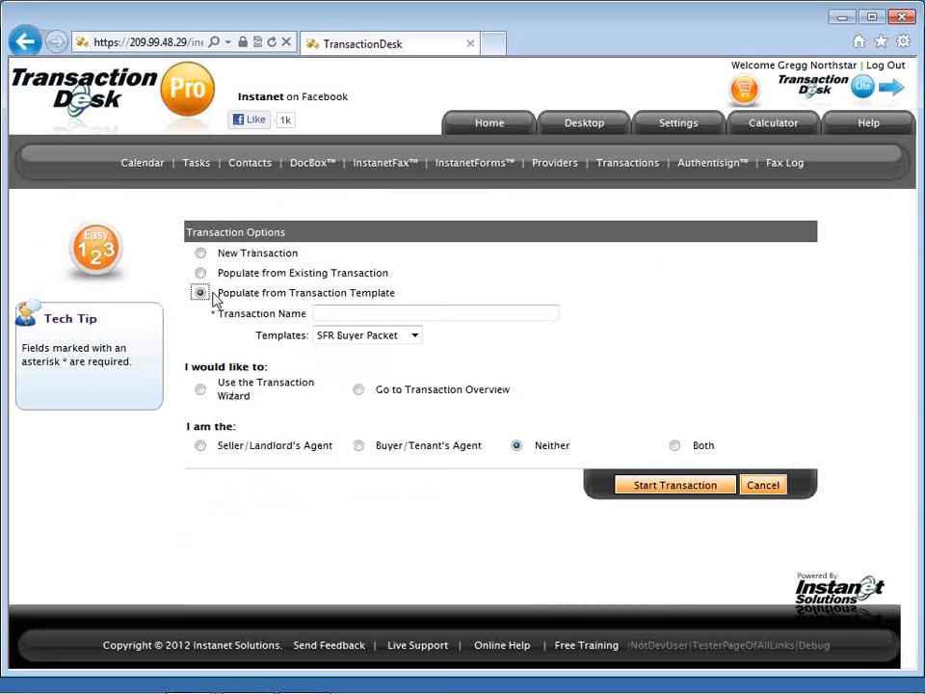
# Enter the client's name as the transaction name and select the SFR Buyer Packet template.
pyautogui.click(436, 312)
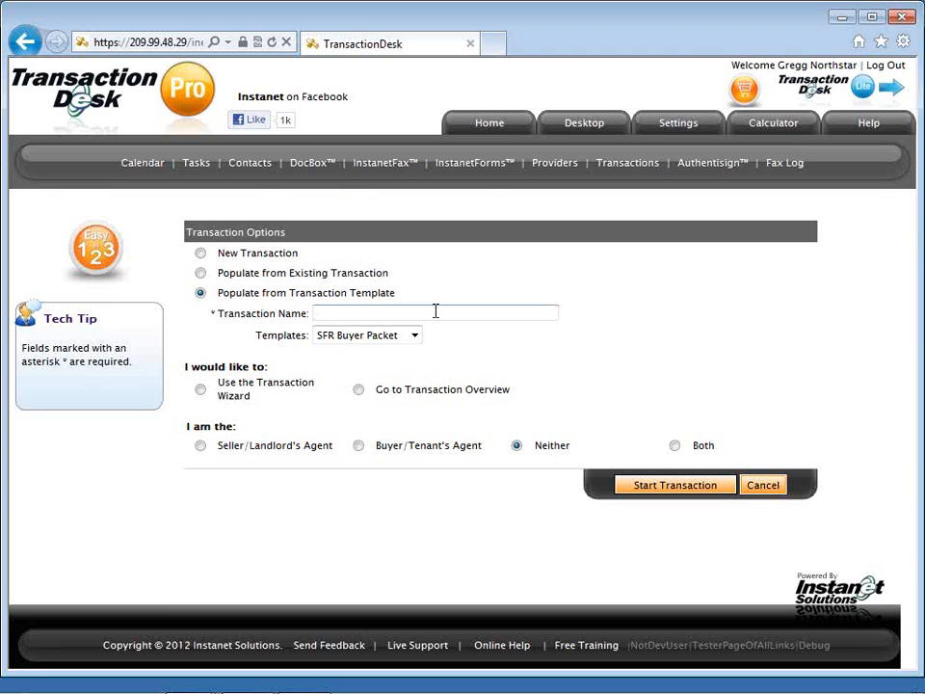
pyautogui.write('Johnson, Johson')
pyautogui.click(415, 336)
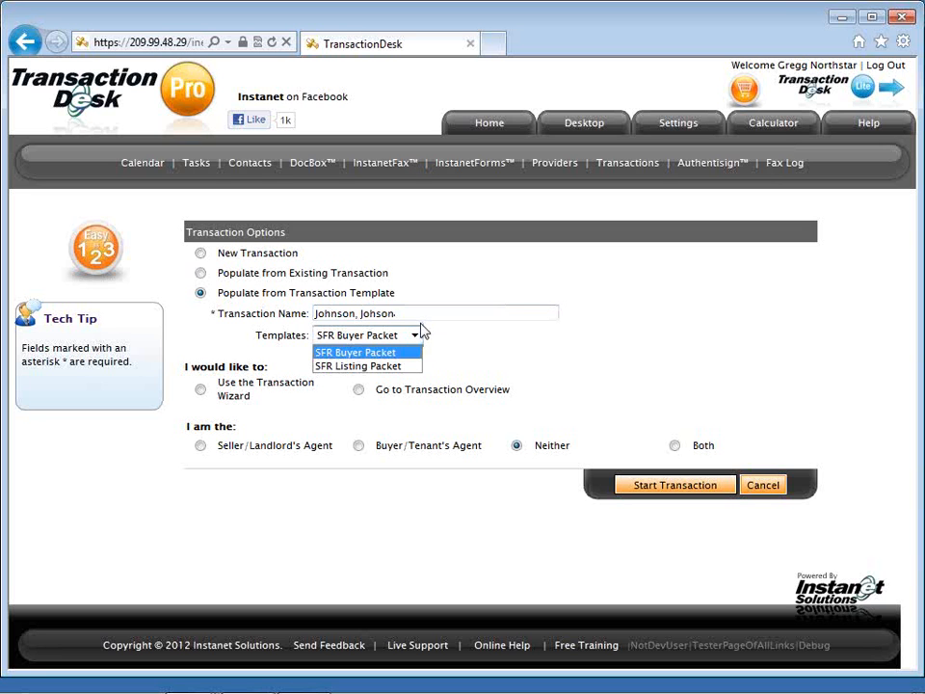
pyautogui.click(400, 338)
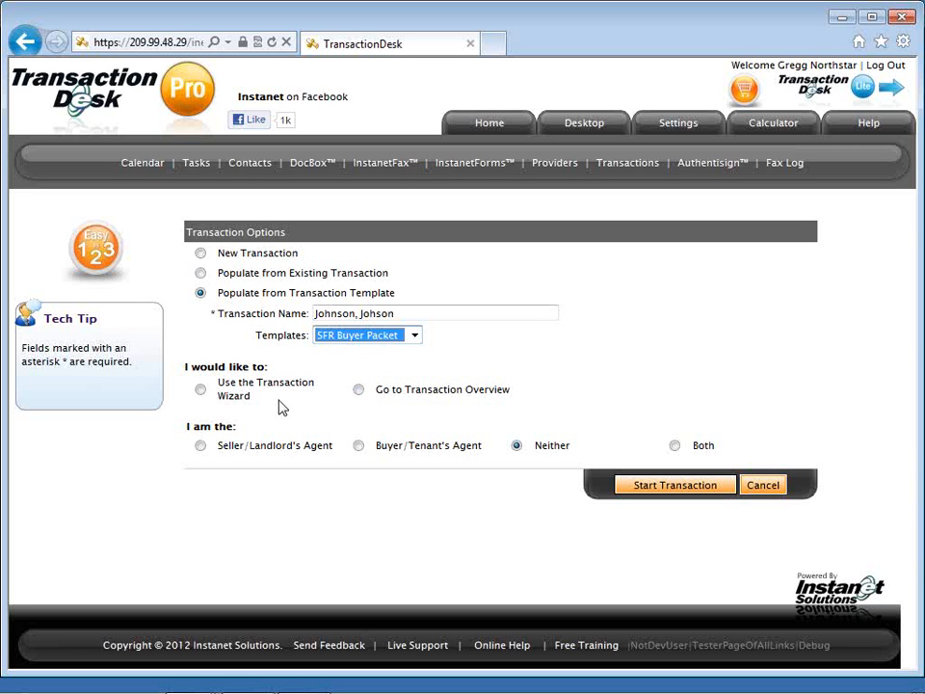
# Choose the Transaction Wizard and the Buyer/Tenant's Agent role, then start the transaction.
pyautogui.click(200, 389)
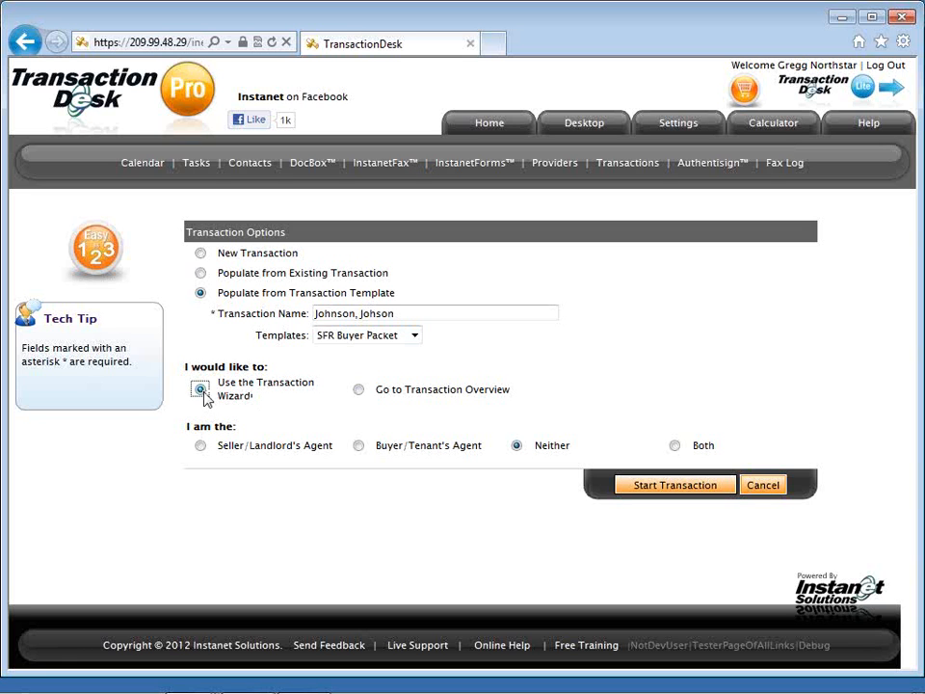
pyautogui.click(359, 447)
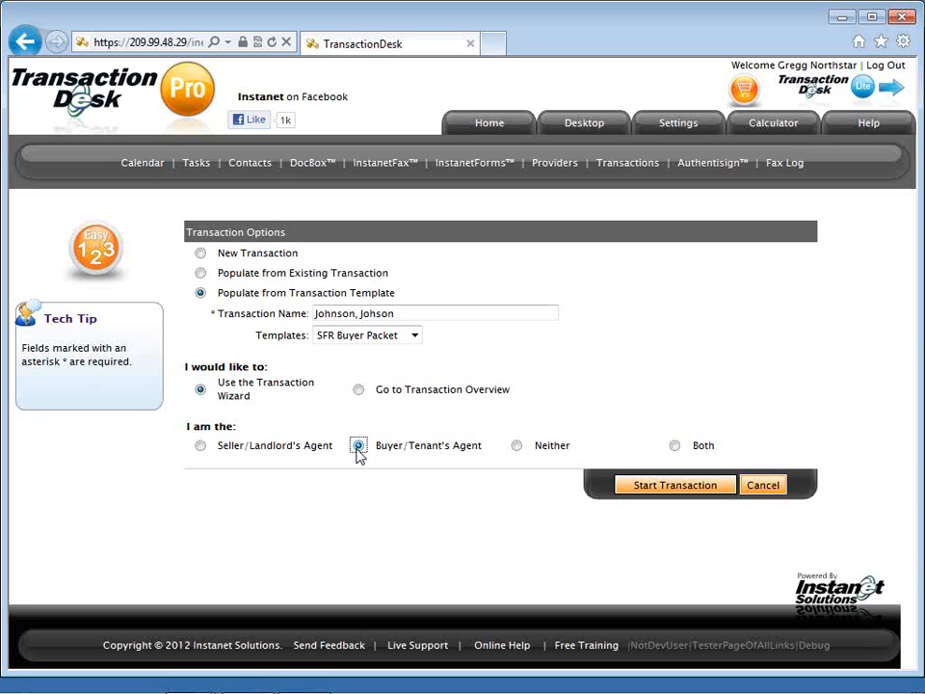
pyautogui.click(640, 486)
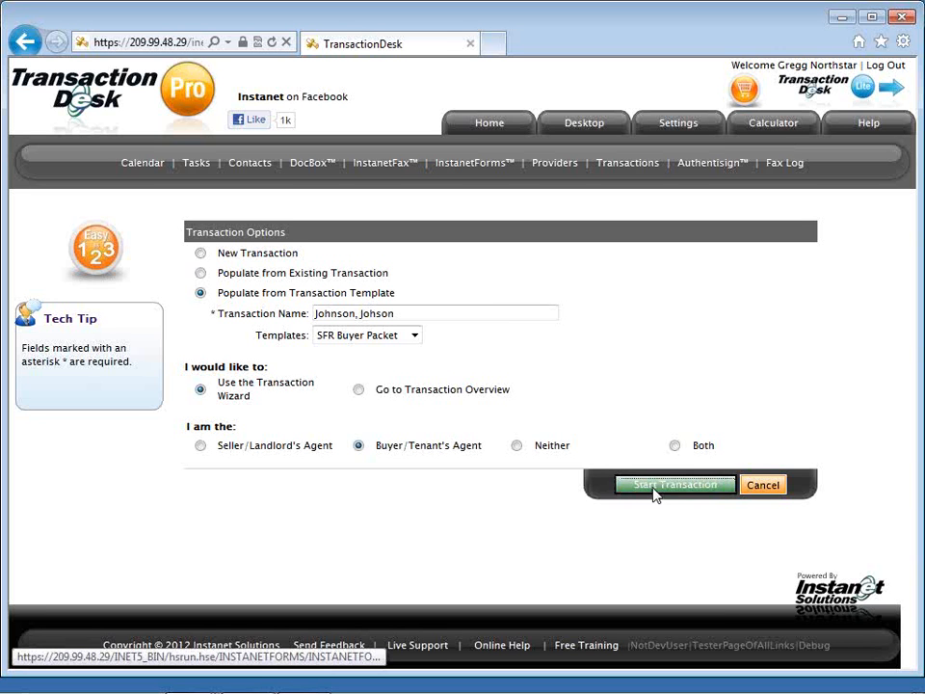
pyautogui.click(674, 484)
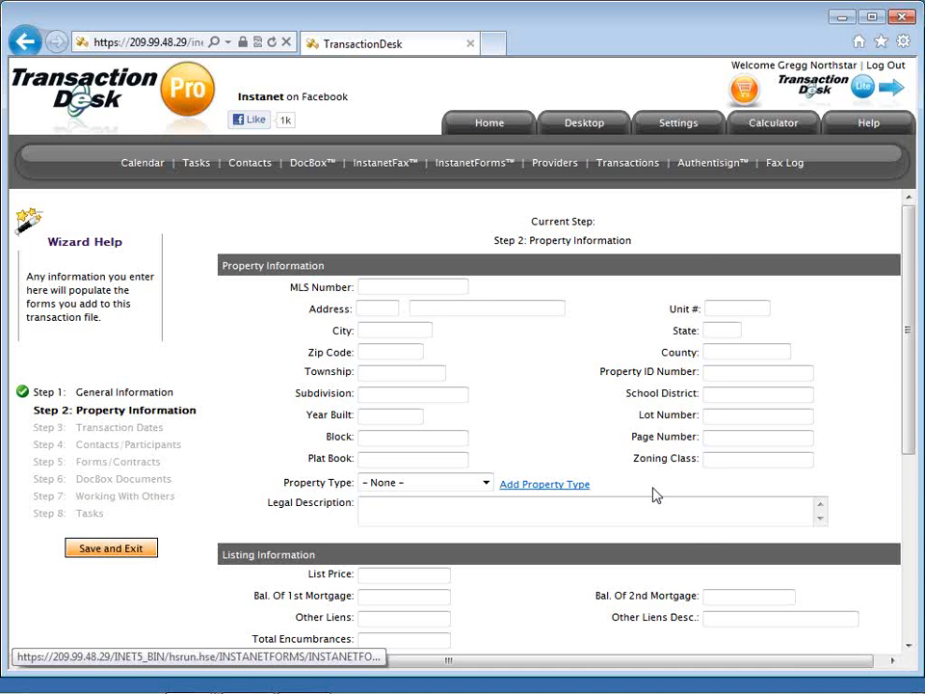
# Permanently turn off the wizard help message, close it, and advance past Property Information.
pyautogui.click(260, 461)
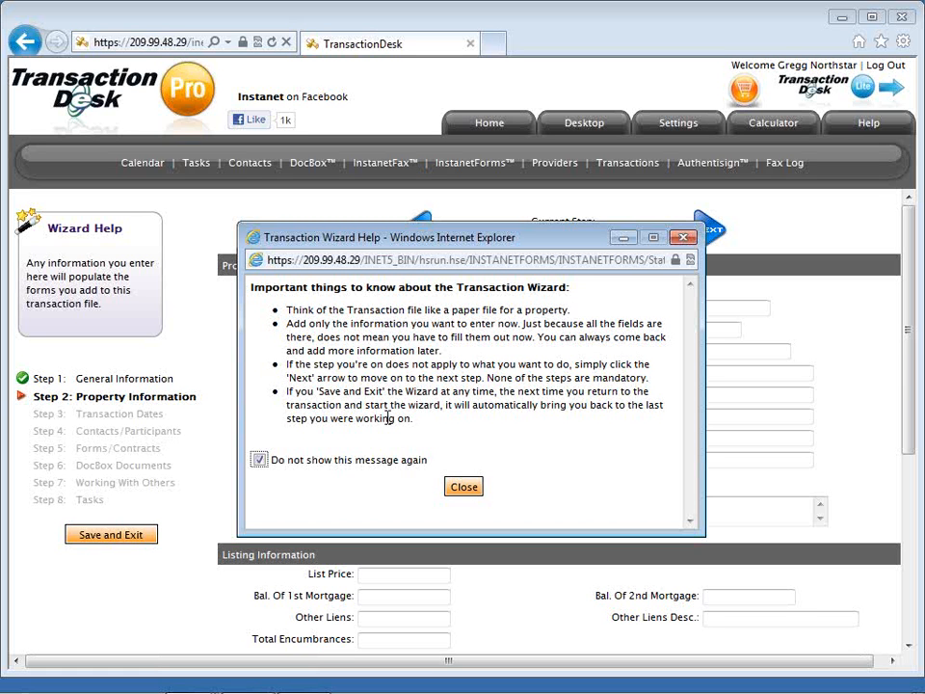
pyautogui.click(465, 488)
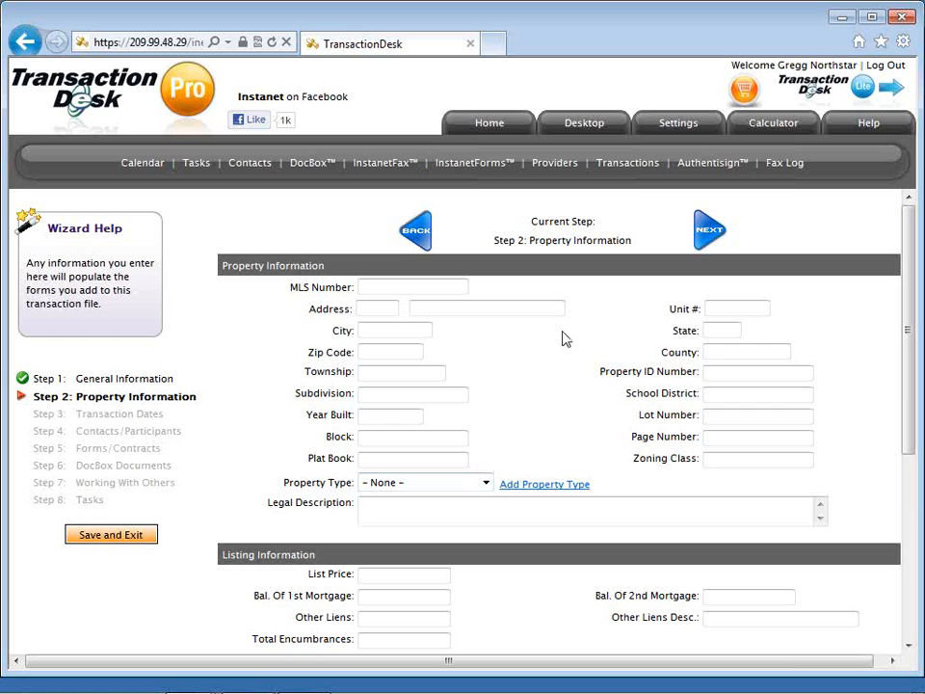
pyautogui.click(700, 236)
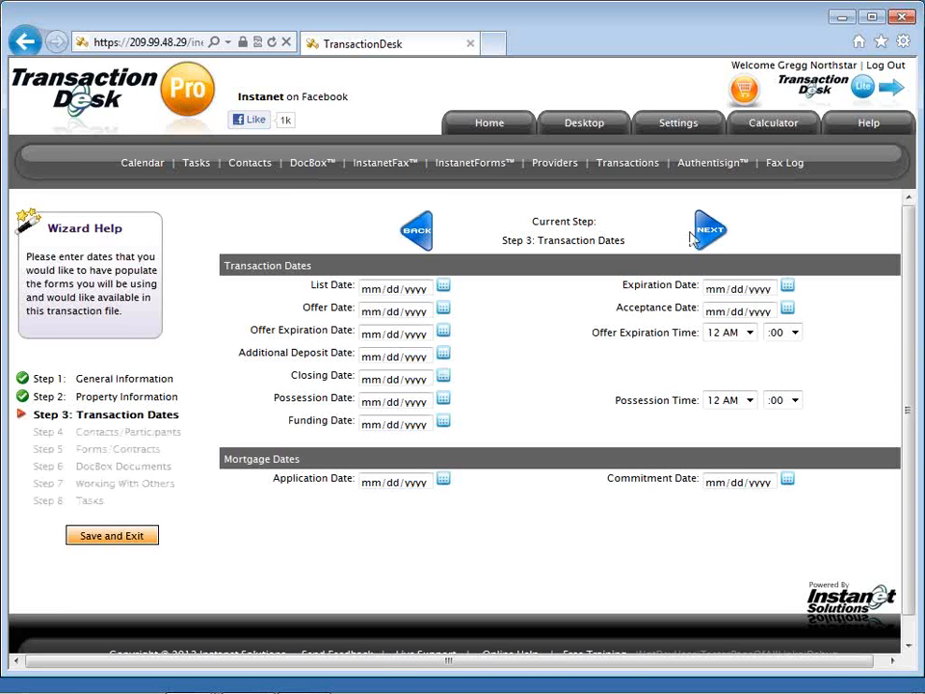
# Skip the Transaction Dates, Contacts/Participants and Forms/Contracts steps without entering any data.
pyautogui.click(709, 231)
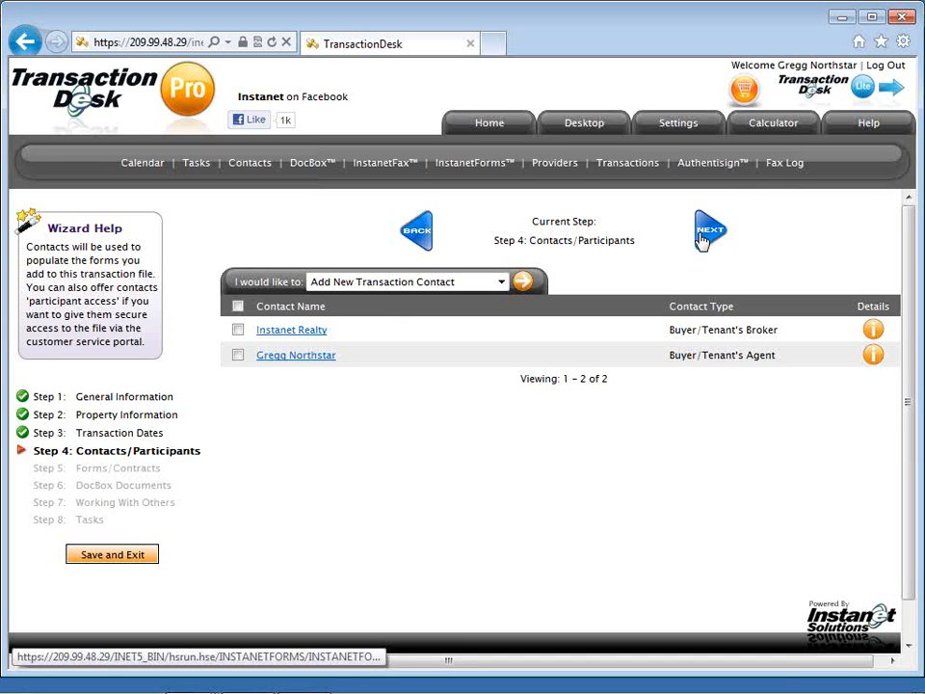
pyautogui.click(701, 241)
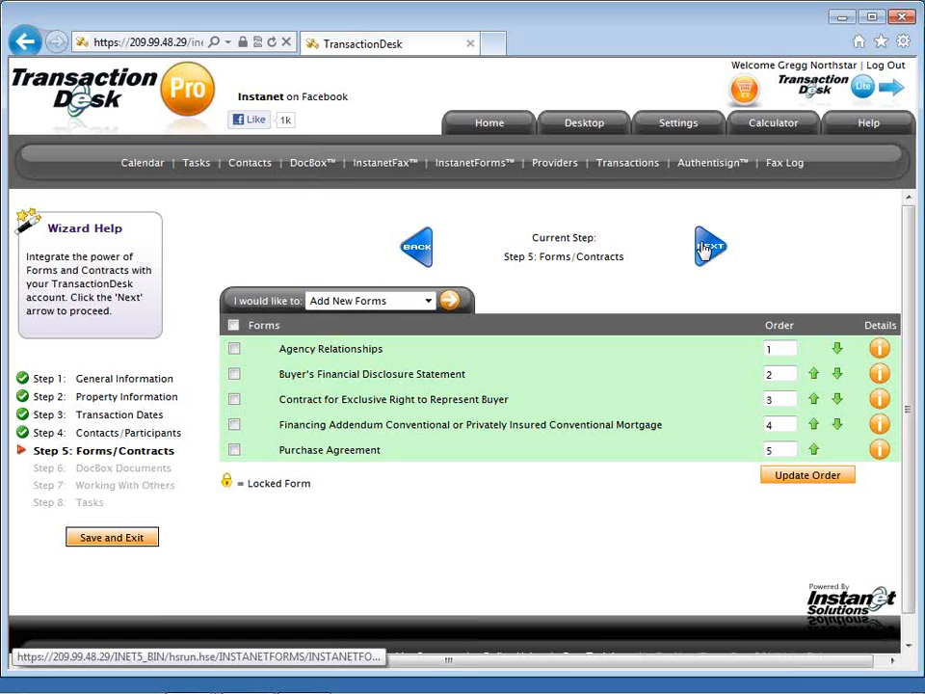
pyautogui.click(706, 249)
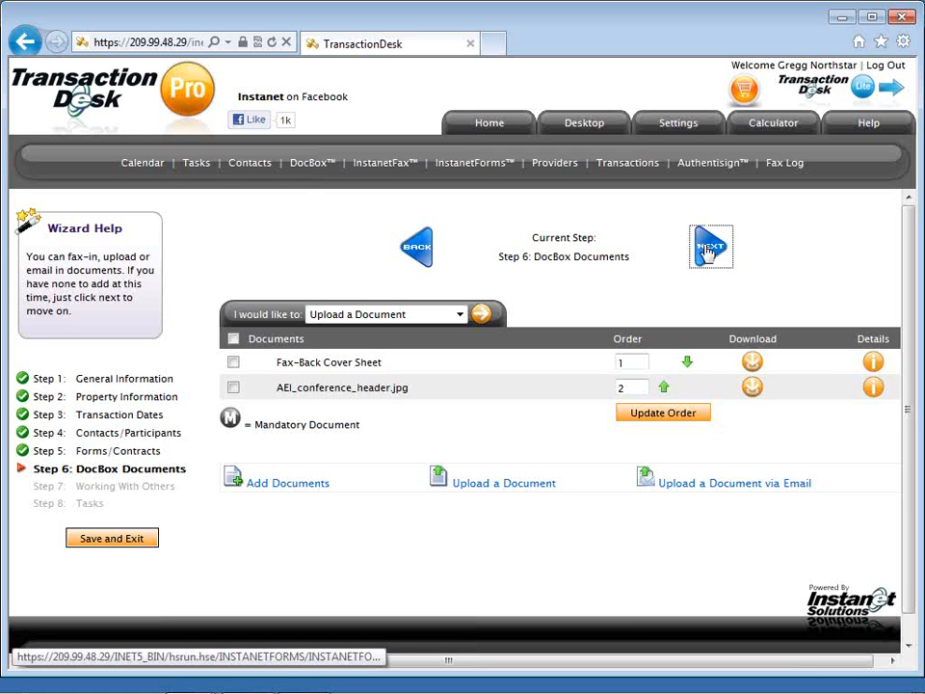
# Skip DocBox Documents and Working With Others, then Save and Exit at the Tasks step.
pyautogui.click(709, 248)
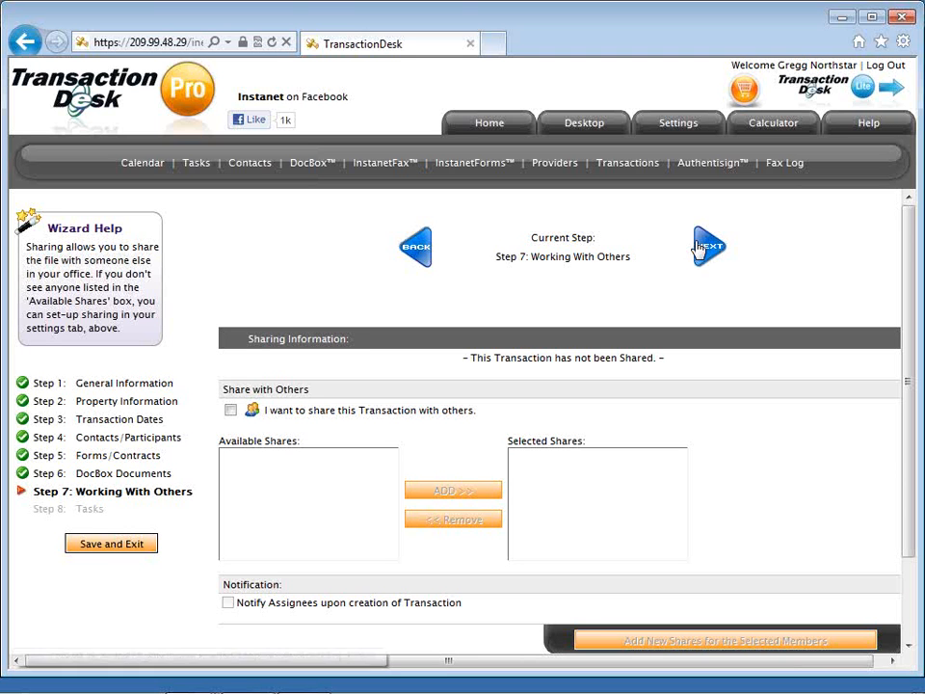
pyautogui.click(702, 249)
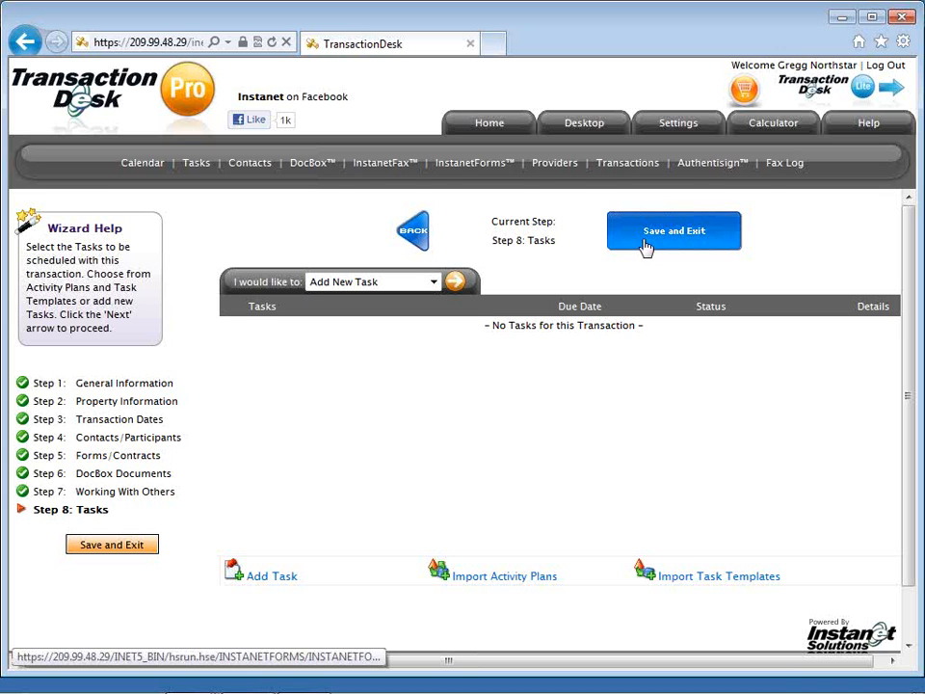
pyautogui.click(646, 247)
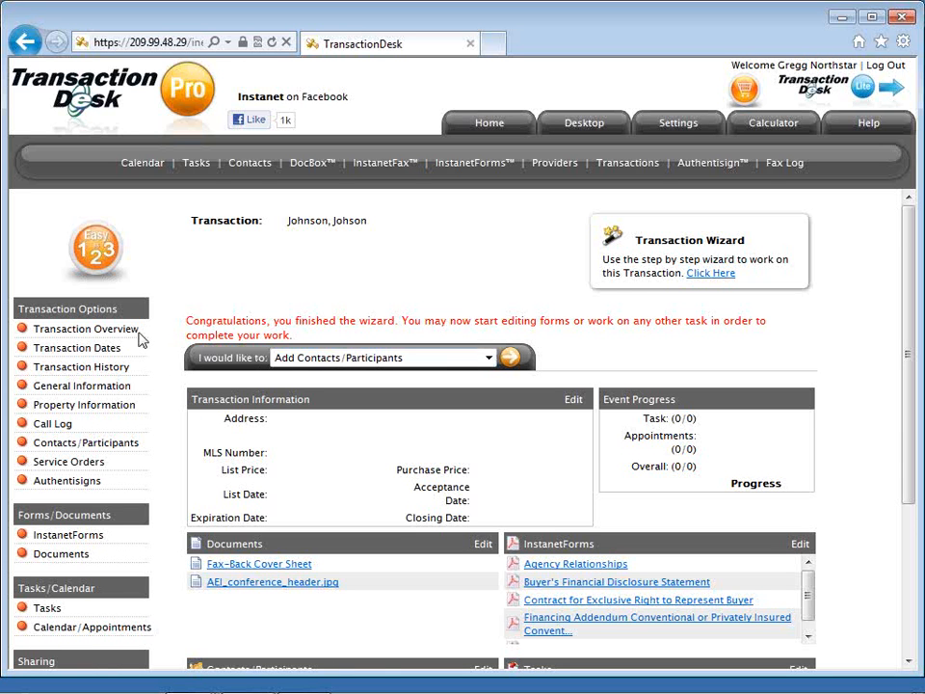
# Open the 'I would like to' action list on the Johnson, Johson transaction overview.
pyautogui.click(436, 363)
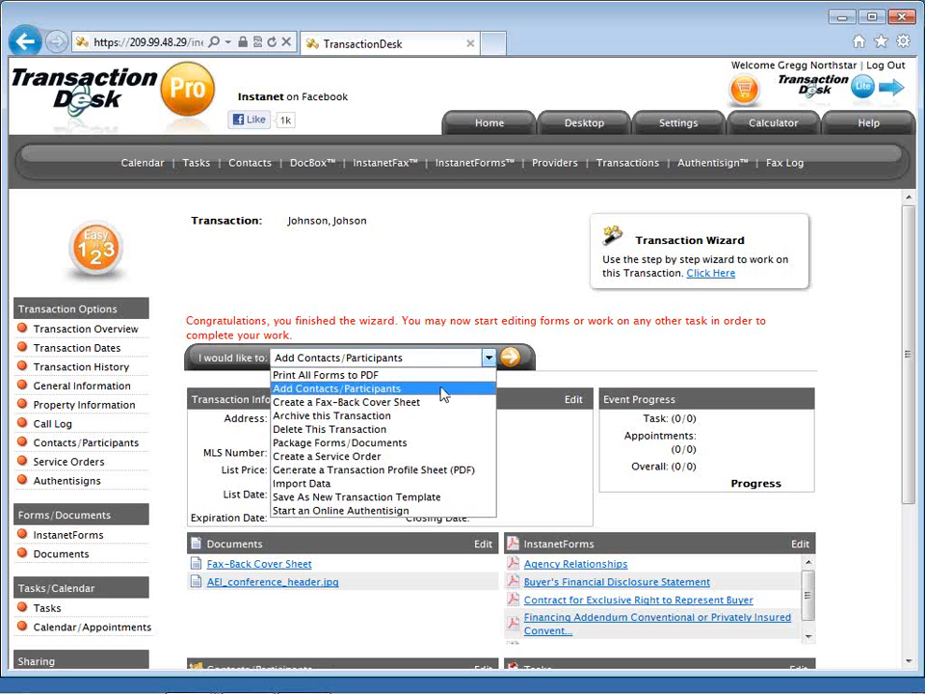
# Import MLS # 3196666 from Northstar Listing data into the transaction.
pyautogui.click(458, 488)
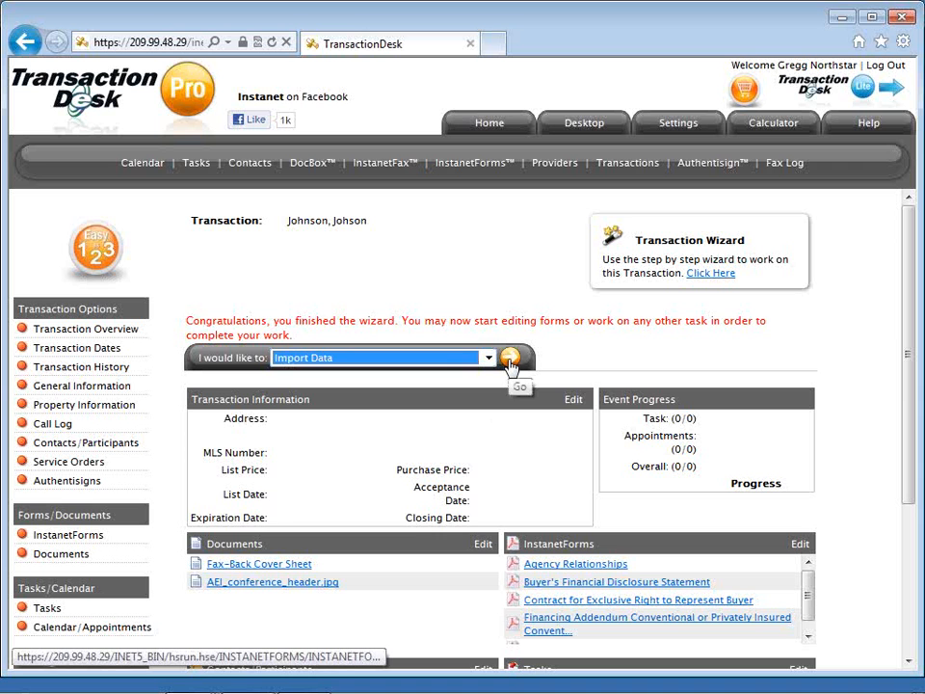
pyautogui.click(510, 358)
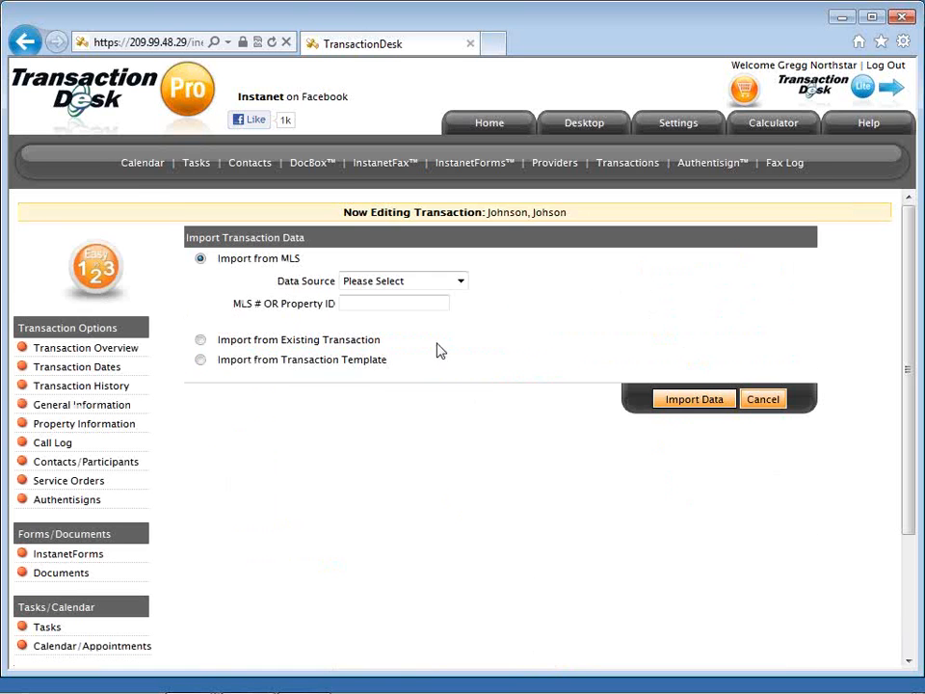
pyautogui.click(383, 285)
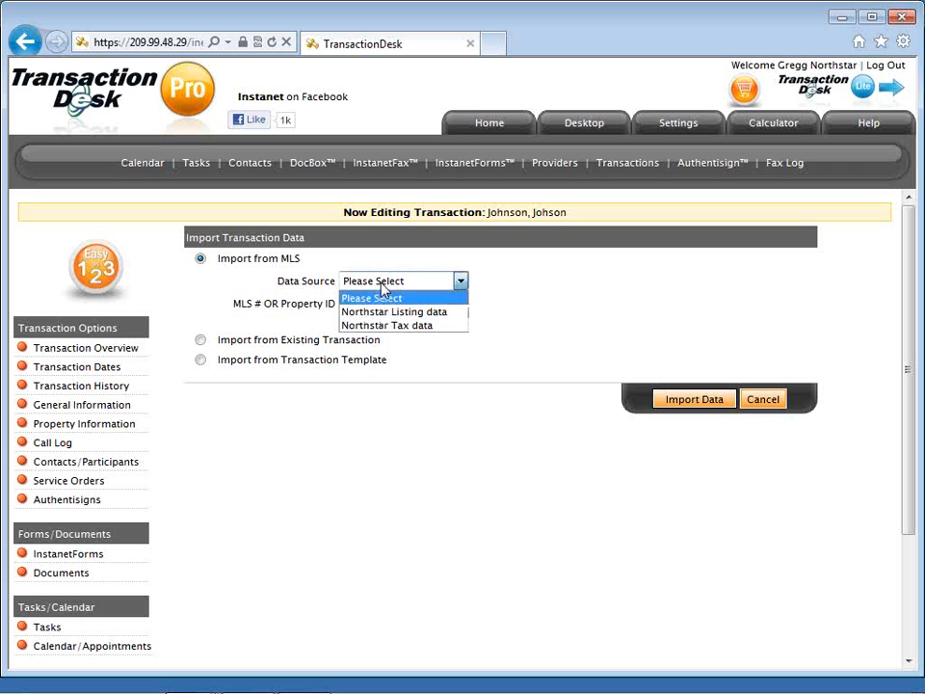
pyautogui.click(384, 313)
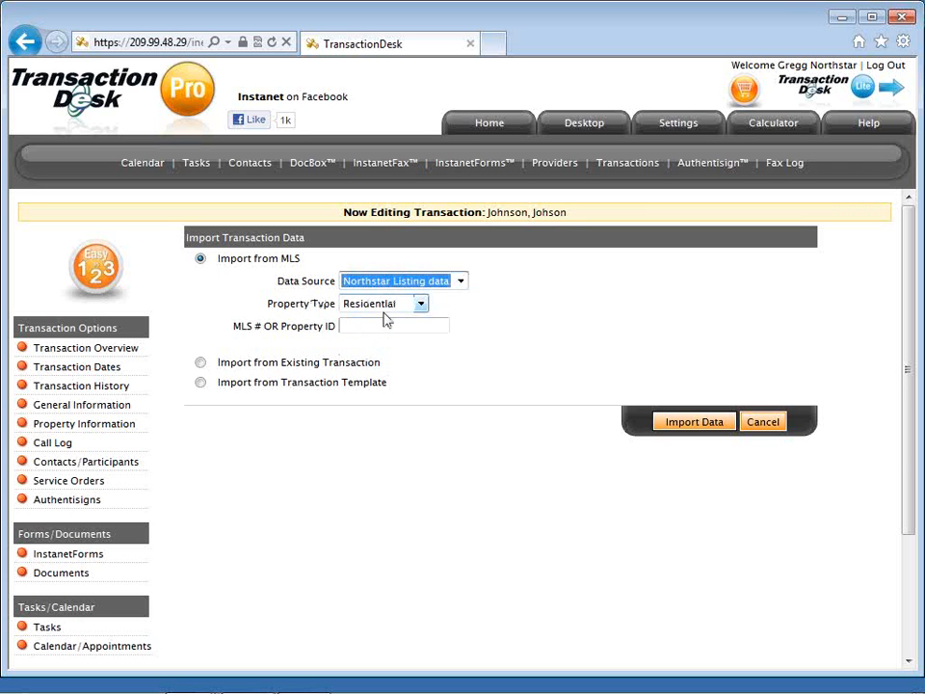
pyautogui.click(382, 326)
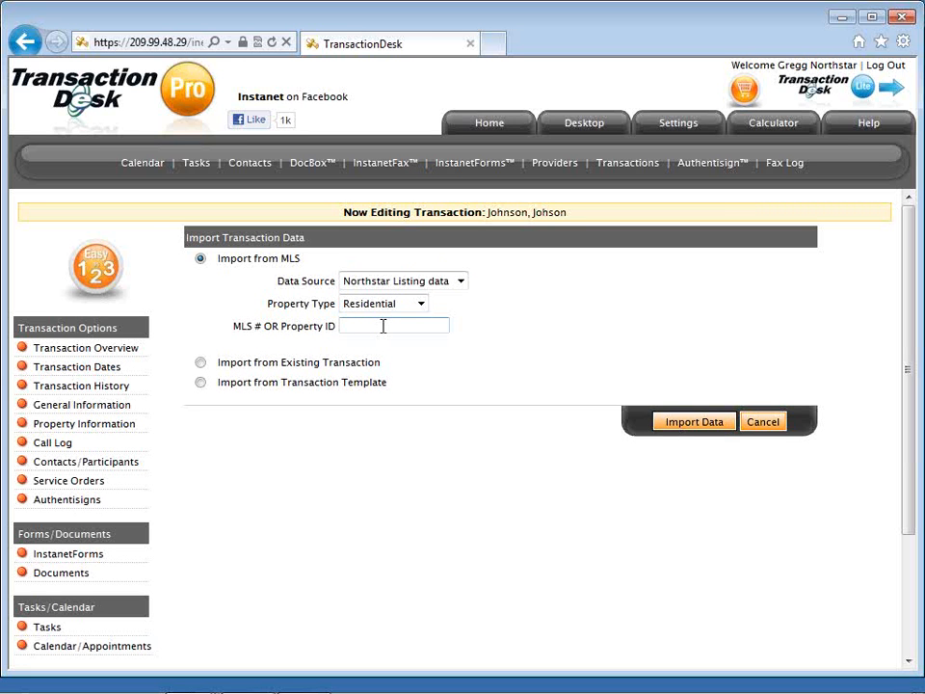
pyautogui.write('3196666')
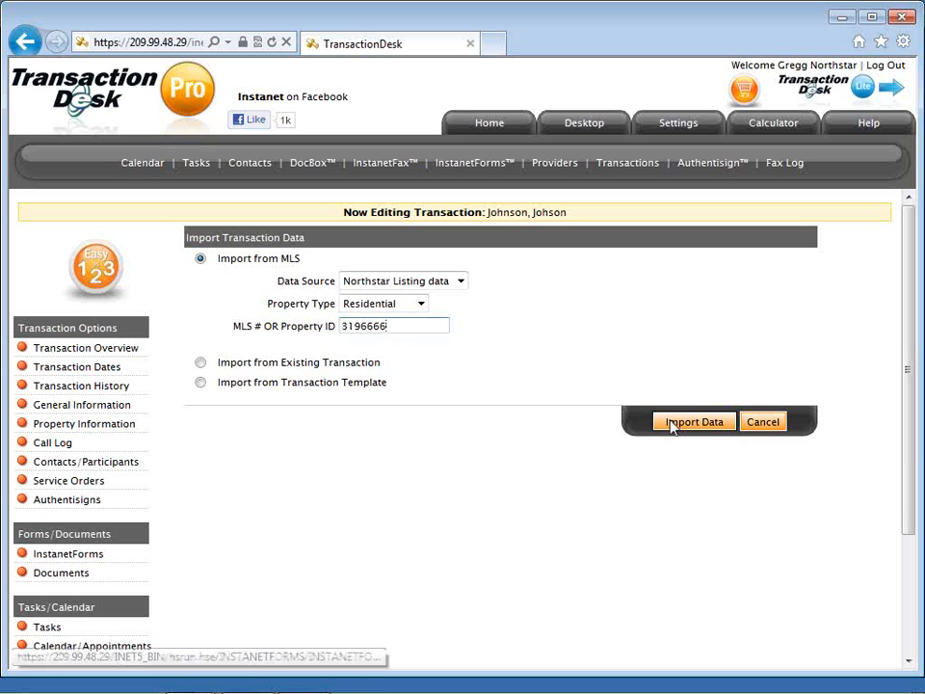
pyautogui.click(673, 426)
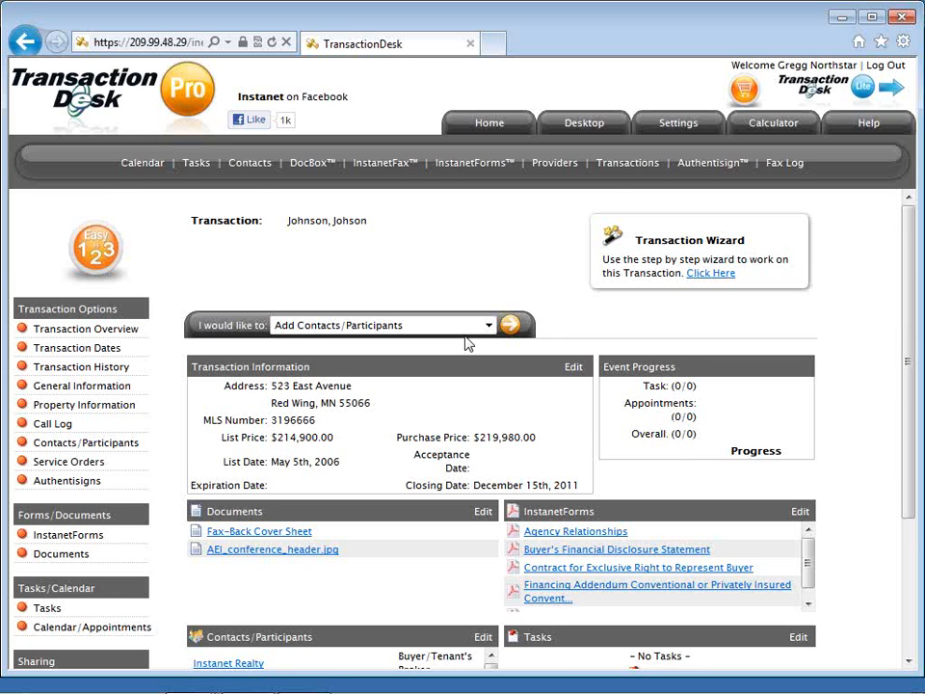
# Review the imported $214,900.00 list price and the seller's broker and agent contacts.
pyautogui.scroll(-1, 466, 344)
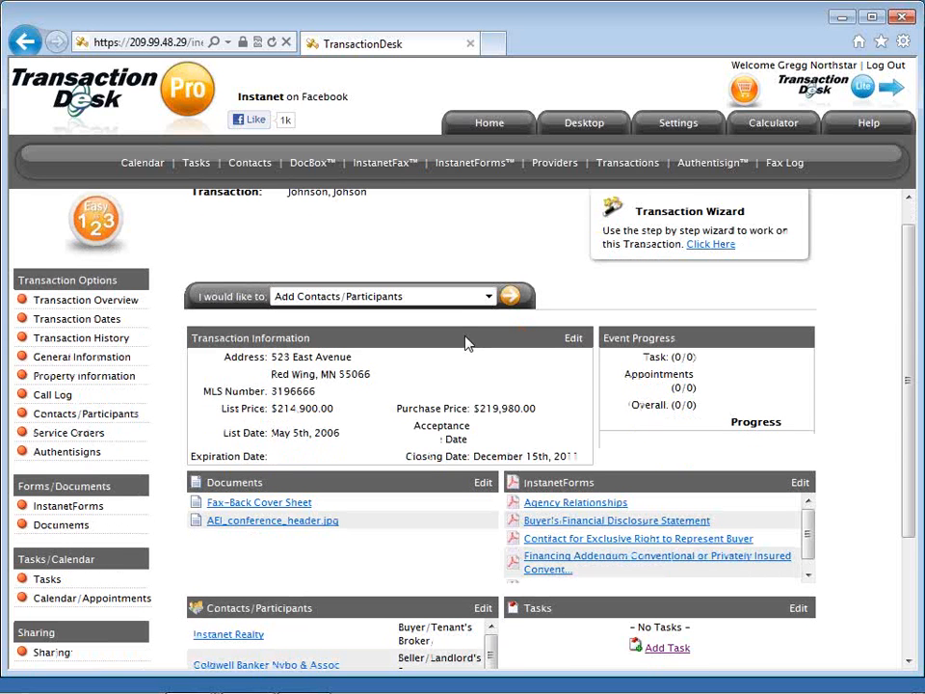
pyautogui.scroll(-1, 467, 344)
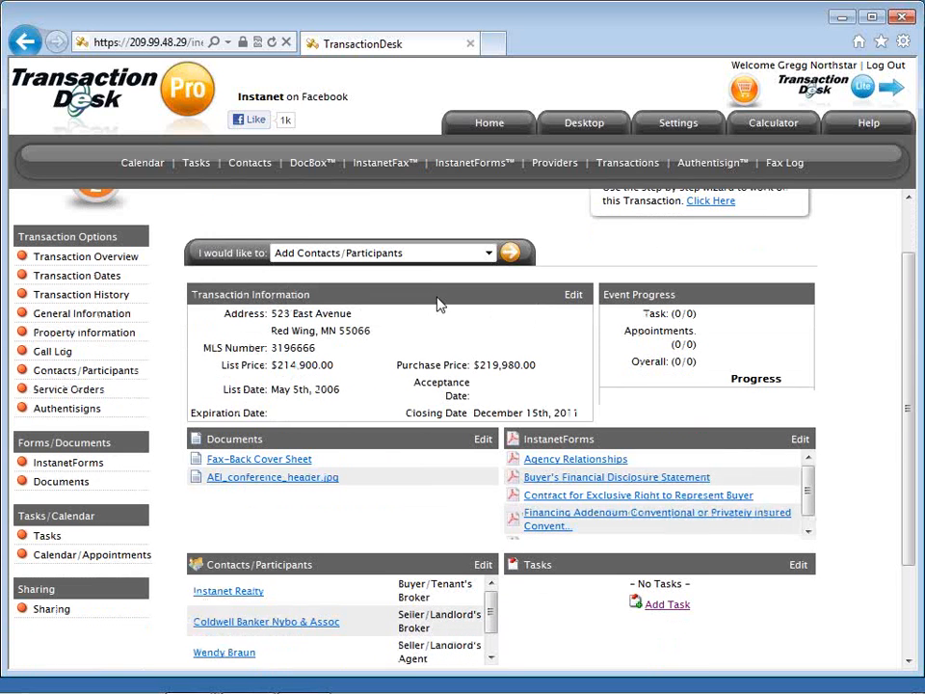
pyautogui.click(406, 260)
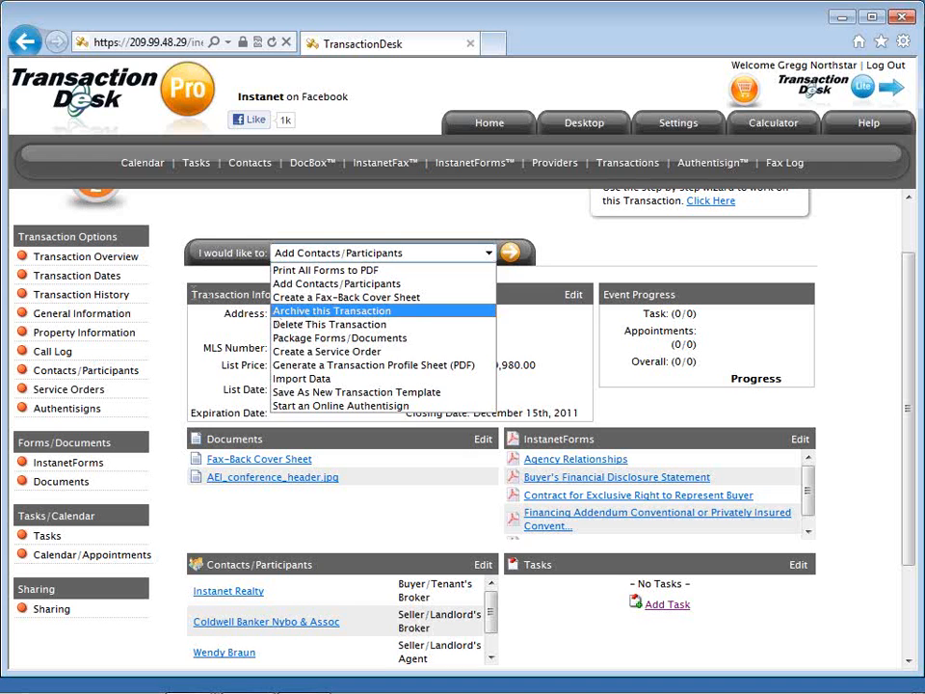
# Close the action list without choosing anything, check the MLS details at the top, and return Home.
pyautogui.click(129, 260)
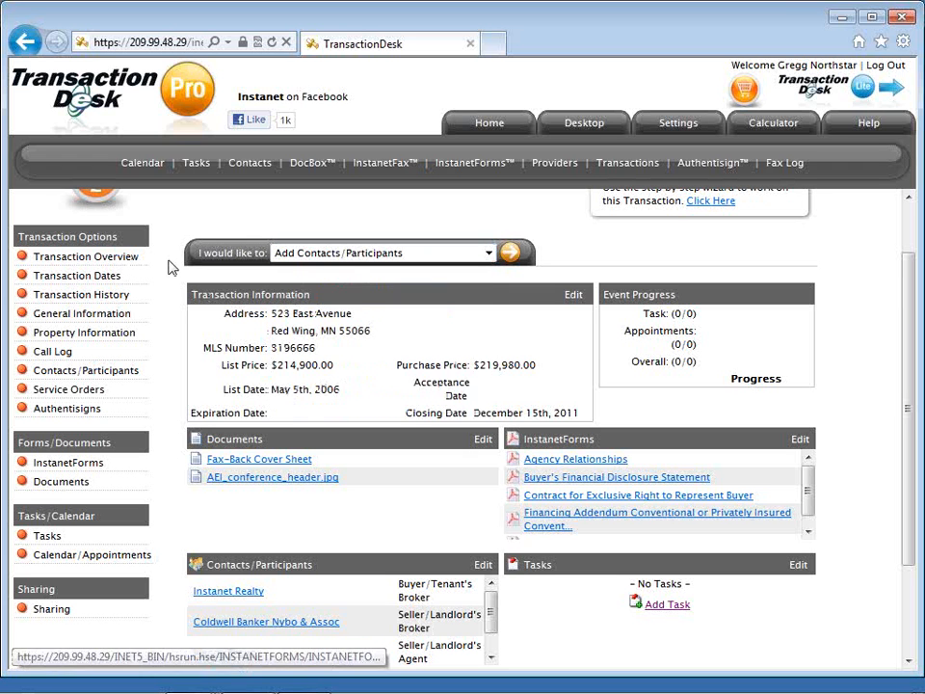
pyautogui.click(360, 258)
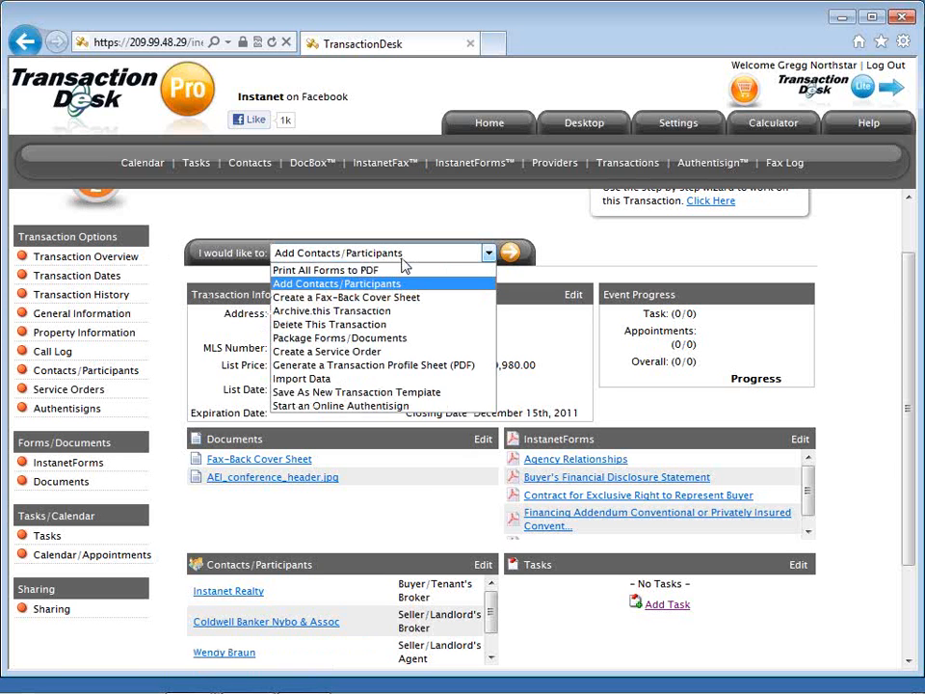
pyautogui.click(453, 224)
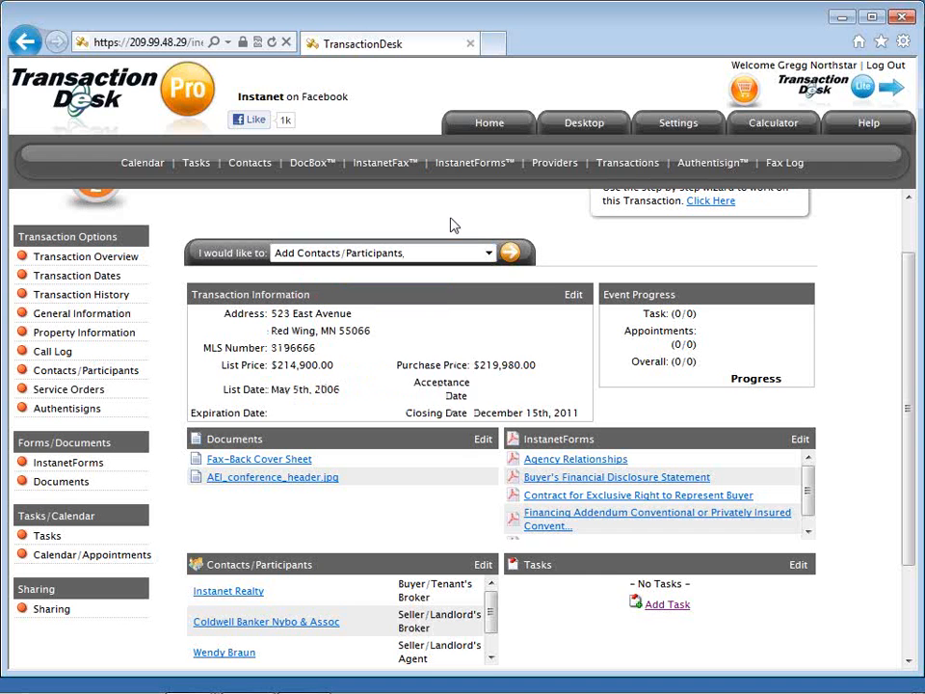
pyautogui.scroll(1, 453, 225)
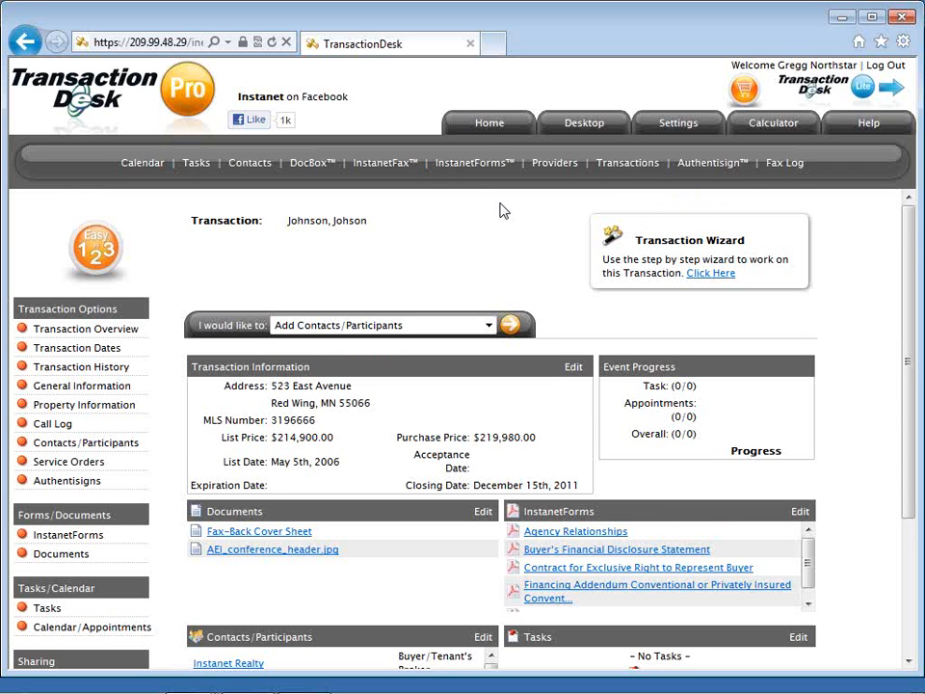
pyautogui.click(489, 126)
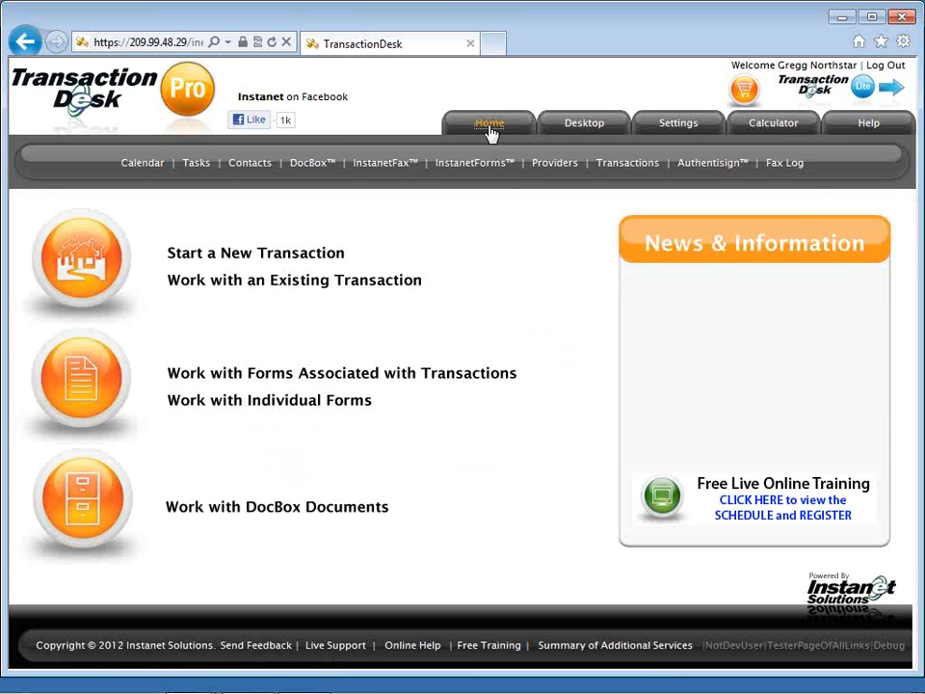
# Open the Settings page from the top navigation.
pyautogui.click(679, 126)
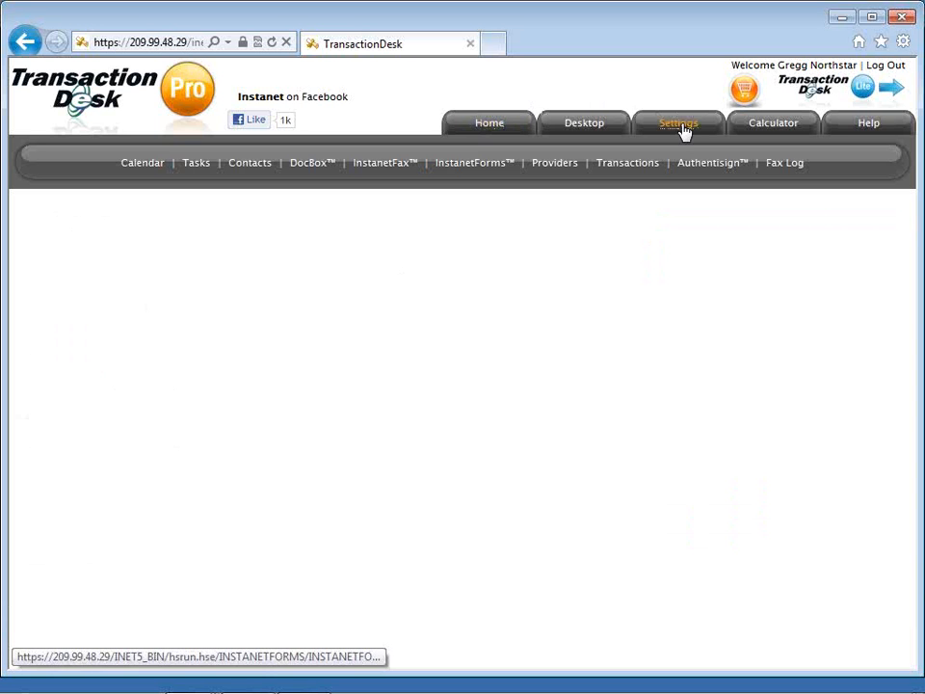
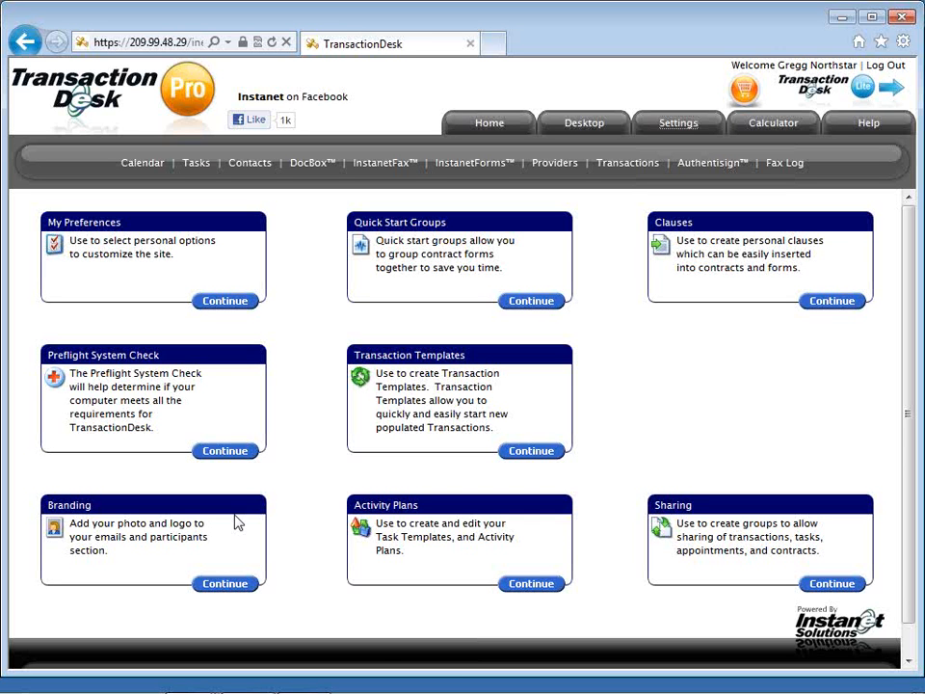
# Continue into My Preferences and bring up the User Information preferences page.
pyautogui.click(225, 301)
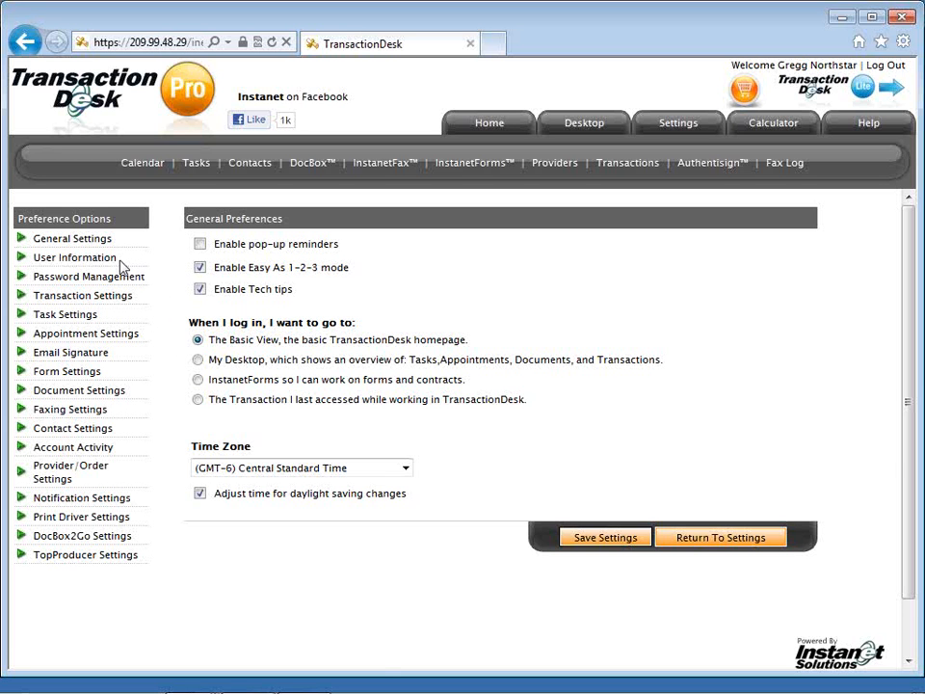
pyautogui.click(75, 257)
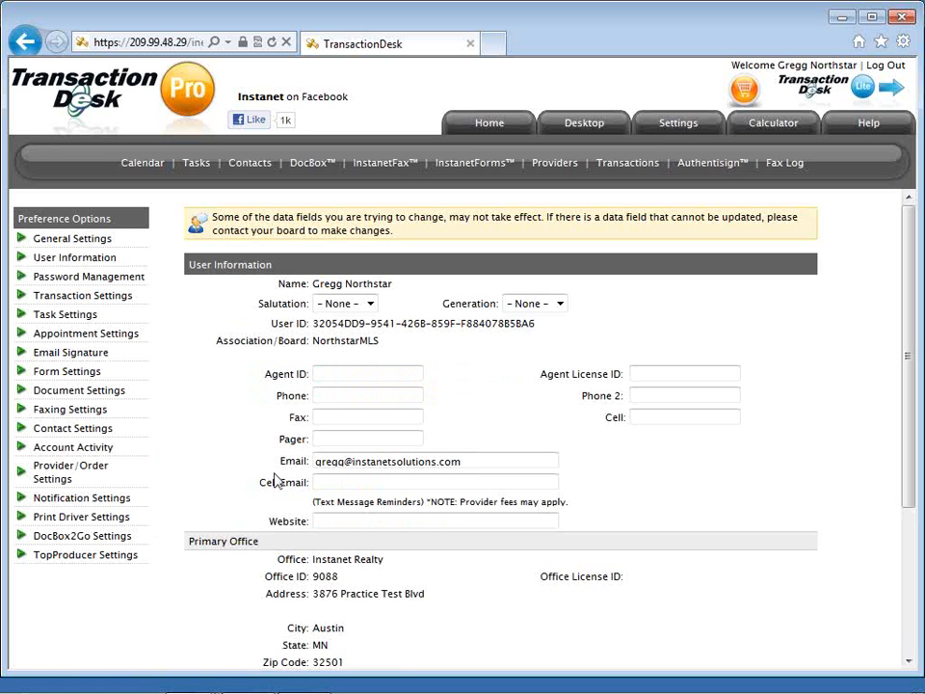
# Select the email address on record, then move on to Password Management.
pyautogui.tripleClick(329, 465)
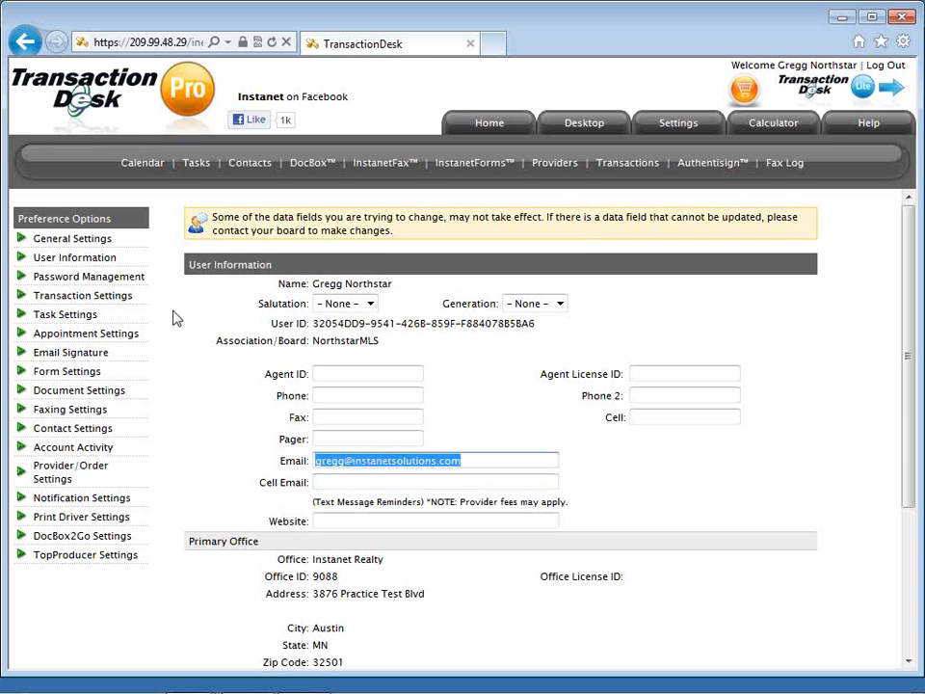
pyautogui.click(129, 279)
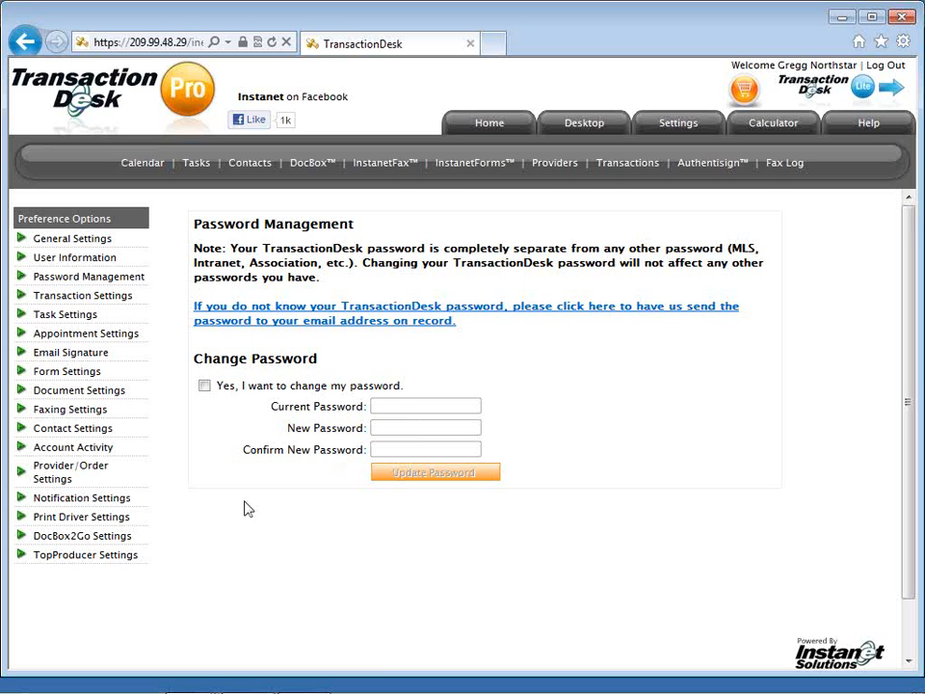
pyautogui.click(120, 541)
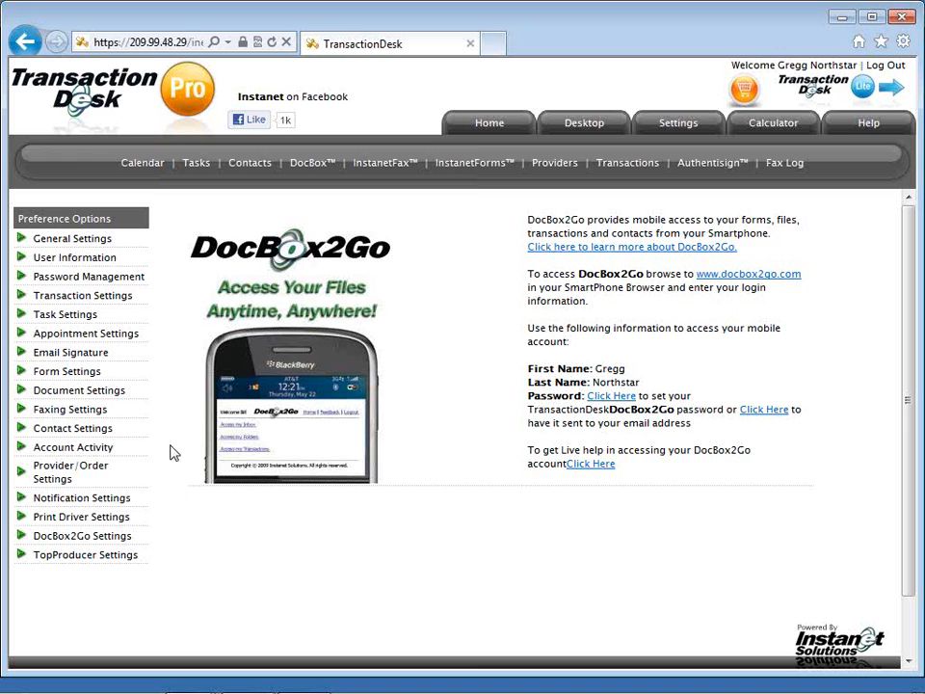
# Open Print Driver Settings, then bring the Notepad webinar notes forward and shift them right.
pyautogui.click(126, 526)
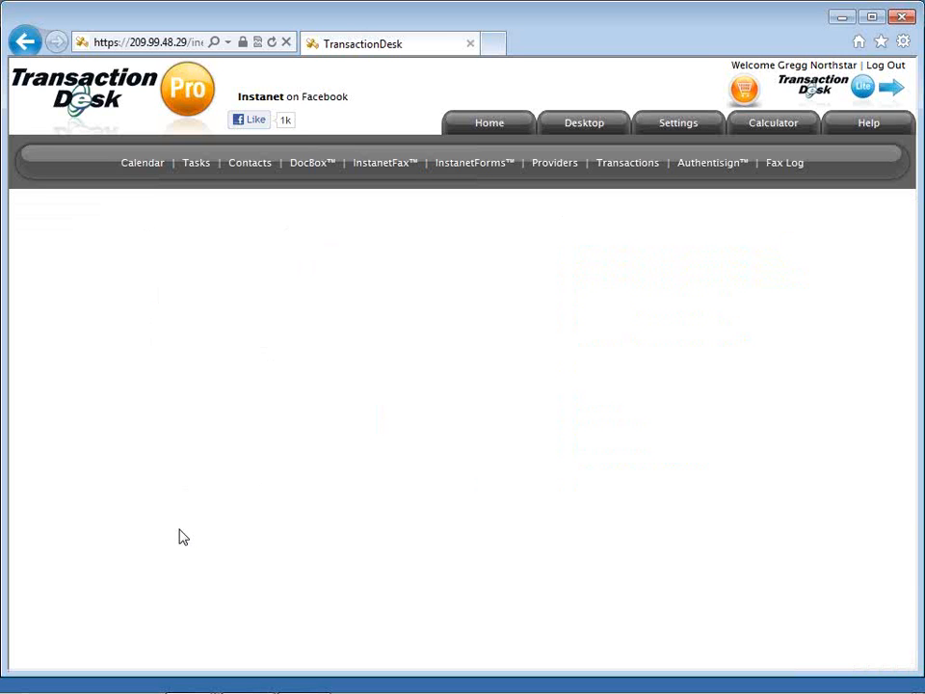
pyautogui.hotkey('alt', 'Tab')
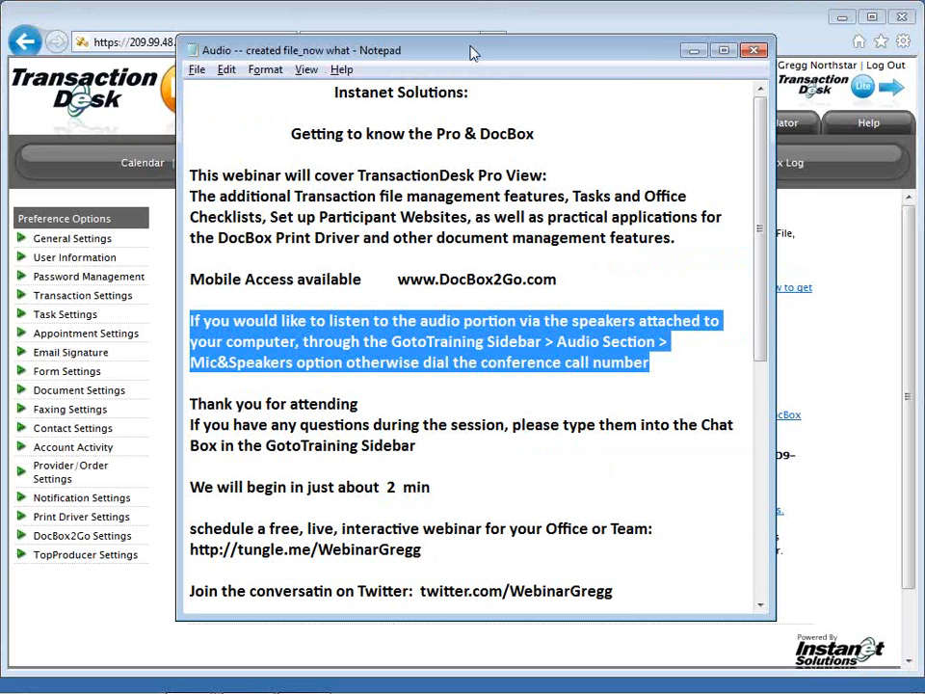
pyautogui.moveTo(472, 53); pyautogui.dragTo(499, 49)
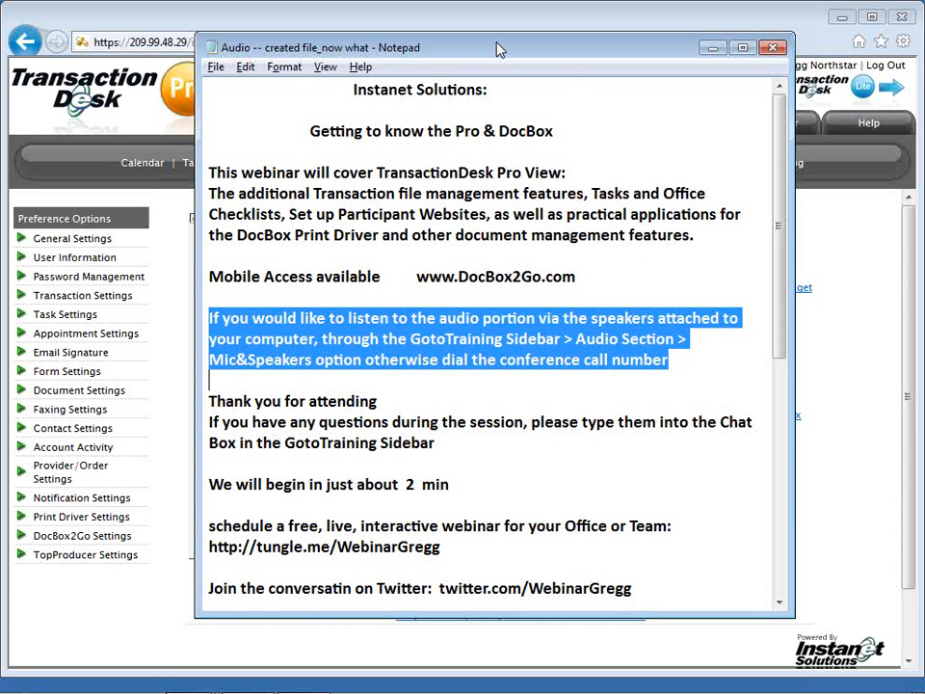
pyautogui.moveTo(499, 50); pyautogui.dragTo(612, 41)
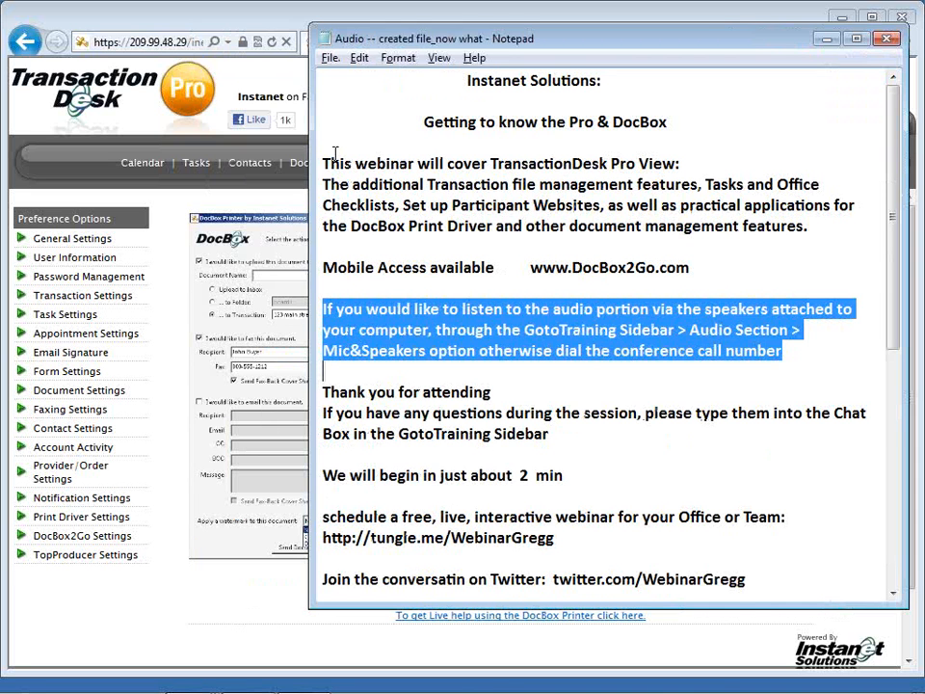
pyautogui.click(330, 59)
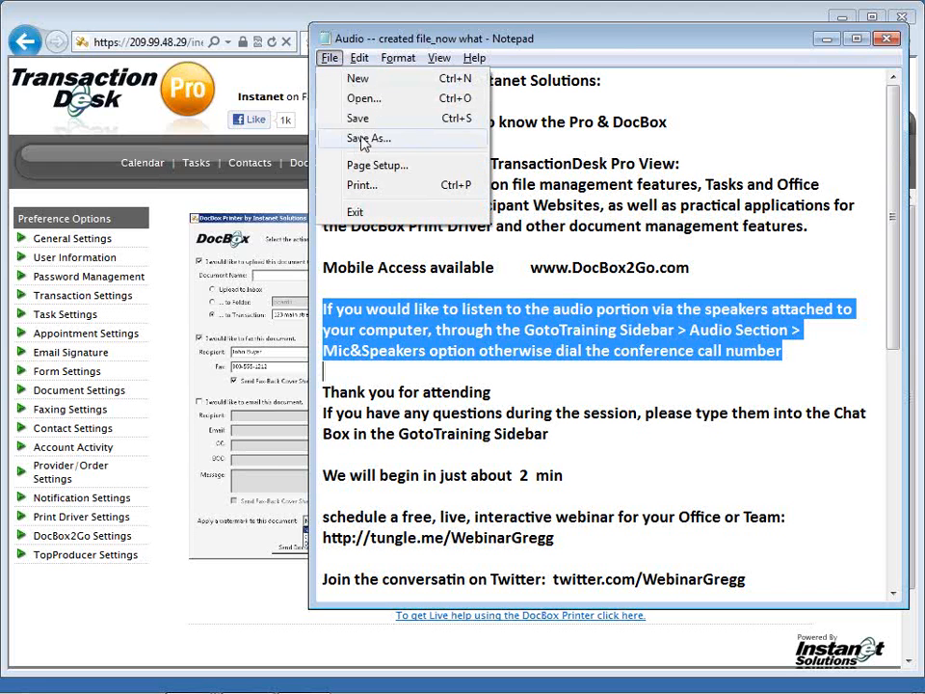
# Print the webinar notes to DocBox Printer by Instanet Solutions.
pyautogui.click(385, 191)
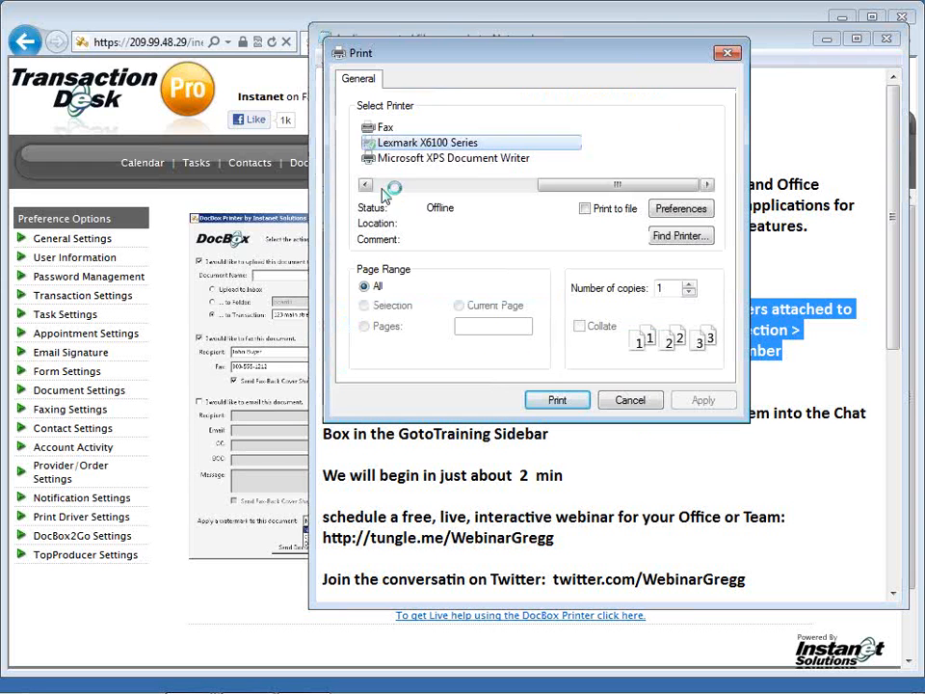
pyautogui.click(412, 160)
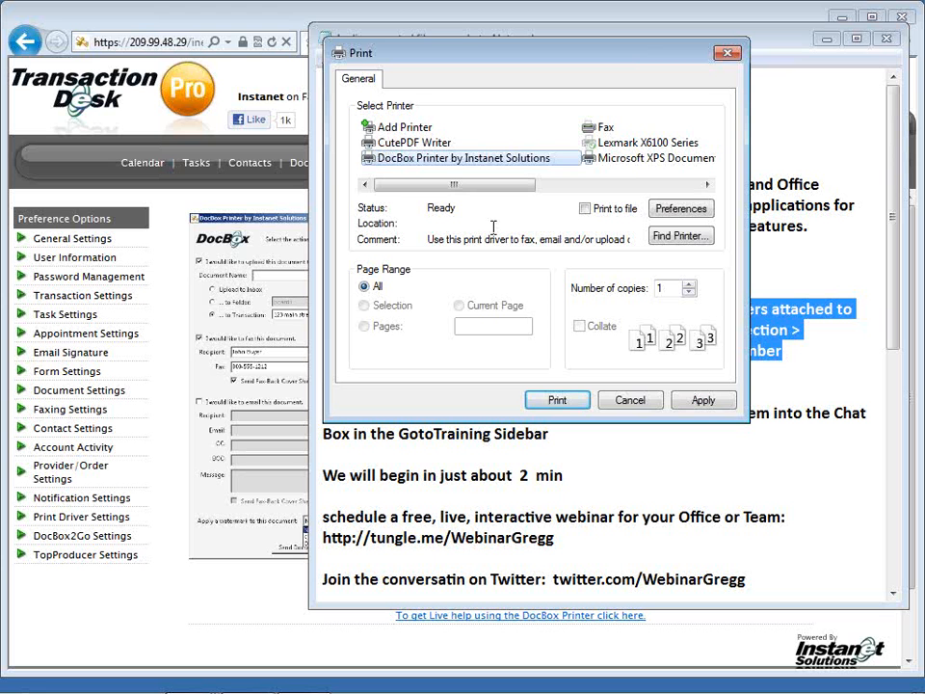
pyautogui.click(556, 401)
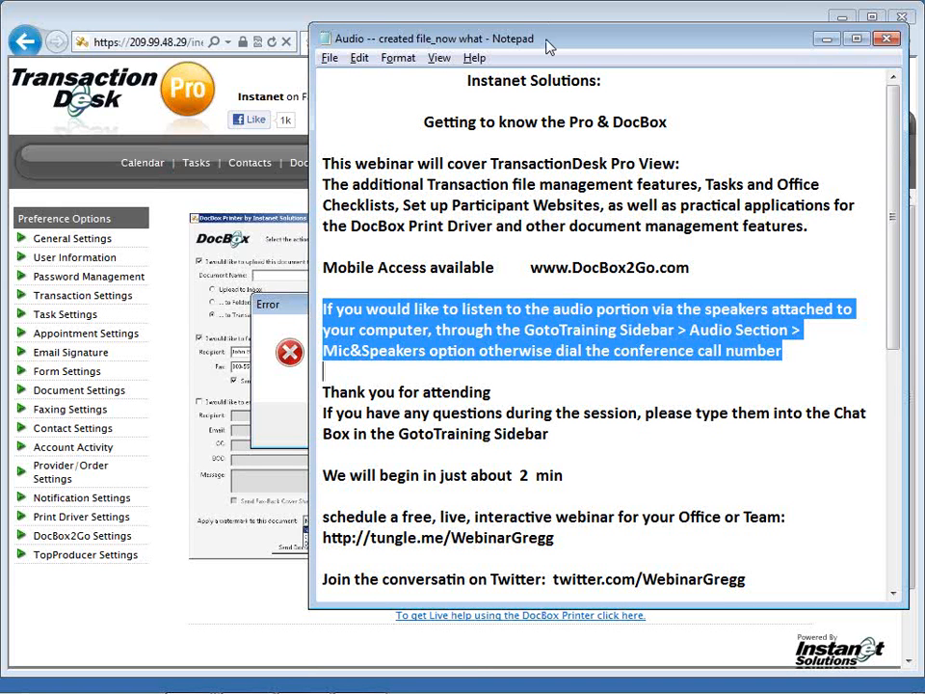
# Nudge Notepad left, reopen its Print dialog, and cancel it.
pyautogui.moveTo(548, 47); pyautogui.dragTo(480, 49)
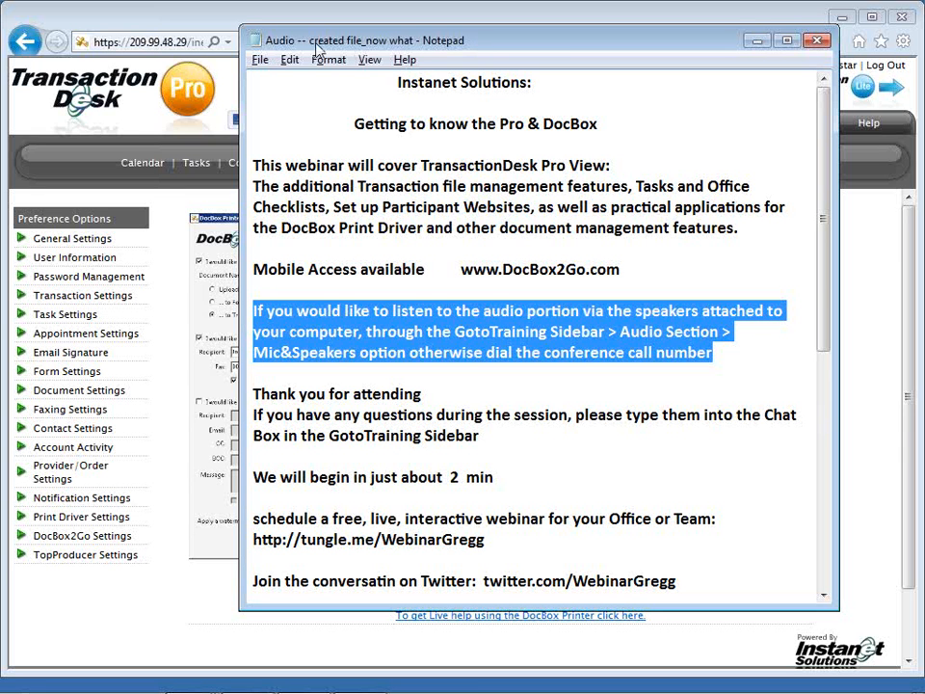
pyautogui.click(262, 60)
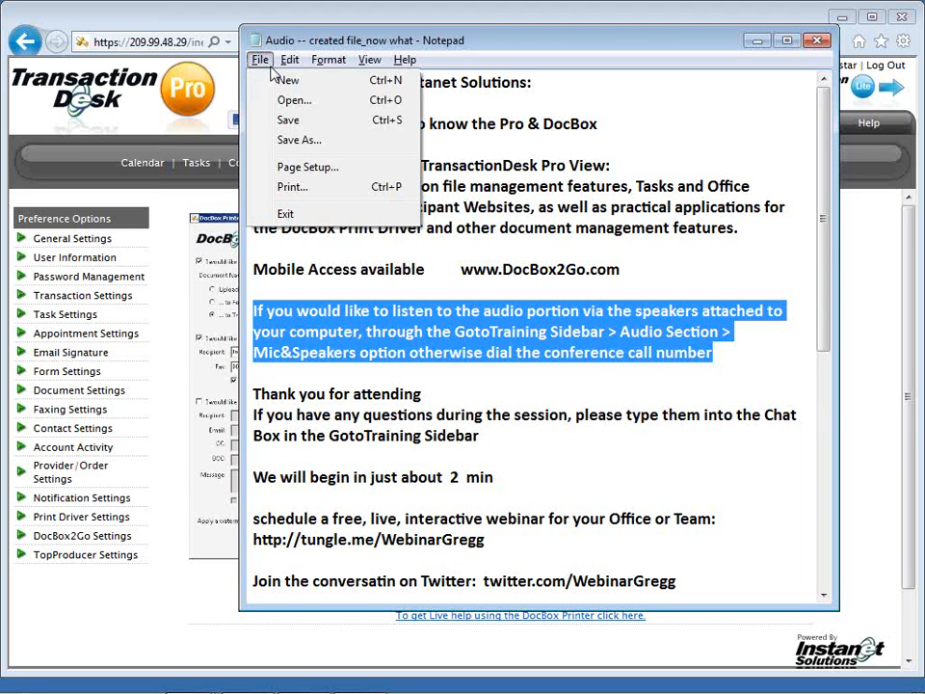
pyautogui.click(291, 187)
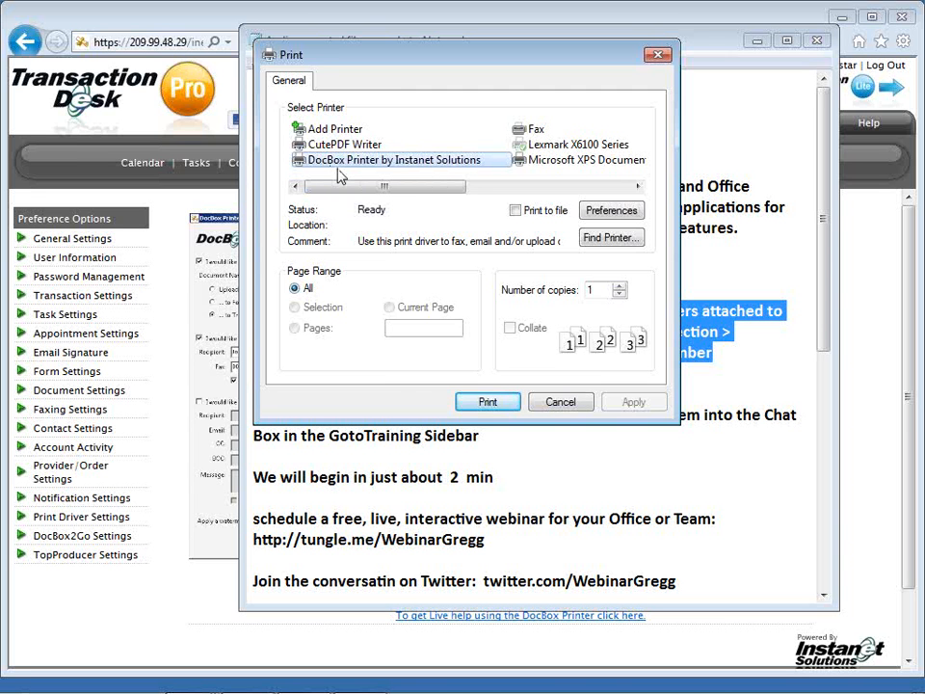
pyautogui.click(552, 405)
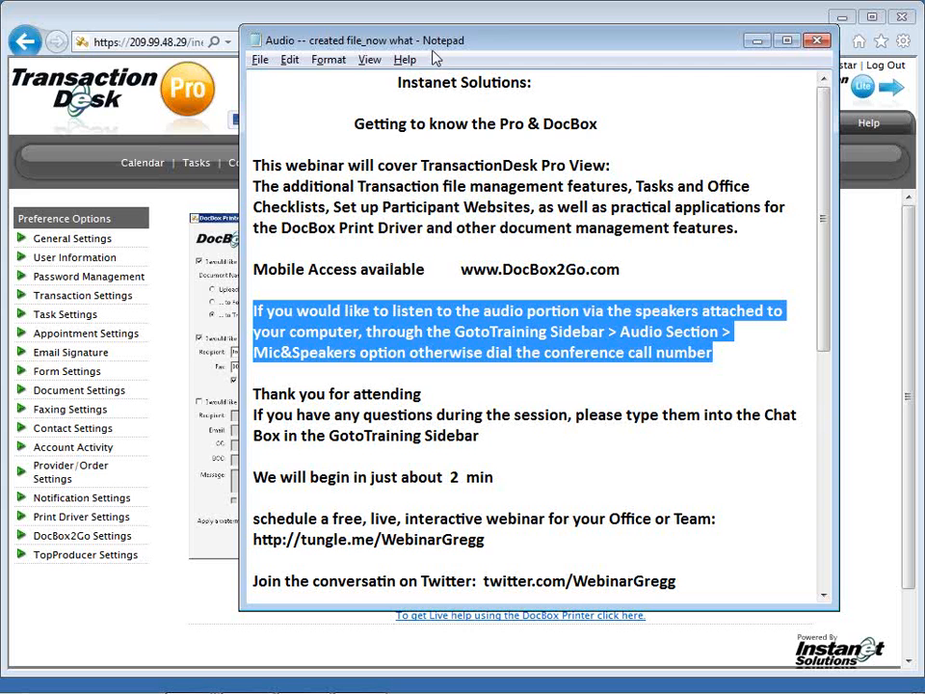
# Dismiss the out-of-date print driver error and the DocBox password prompt, then minimize Notepad.
pyautogui.moveTo(432, 54); pyautogui.dragTo(493, 51)
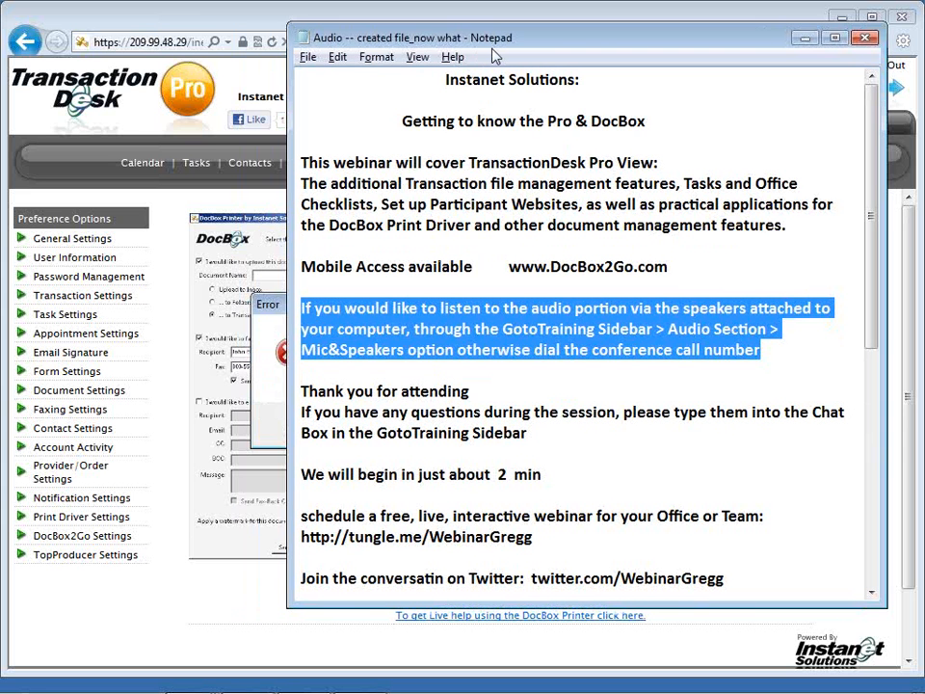
pyautogui.moveTo(493, 50); pyautogui.dragTo(578, 49)
pyautogui.click(332, 318)
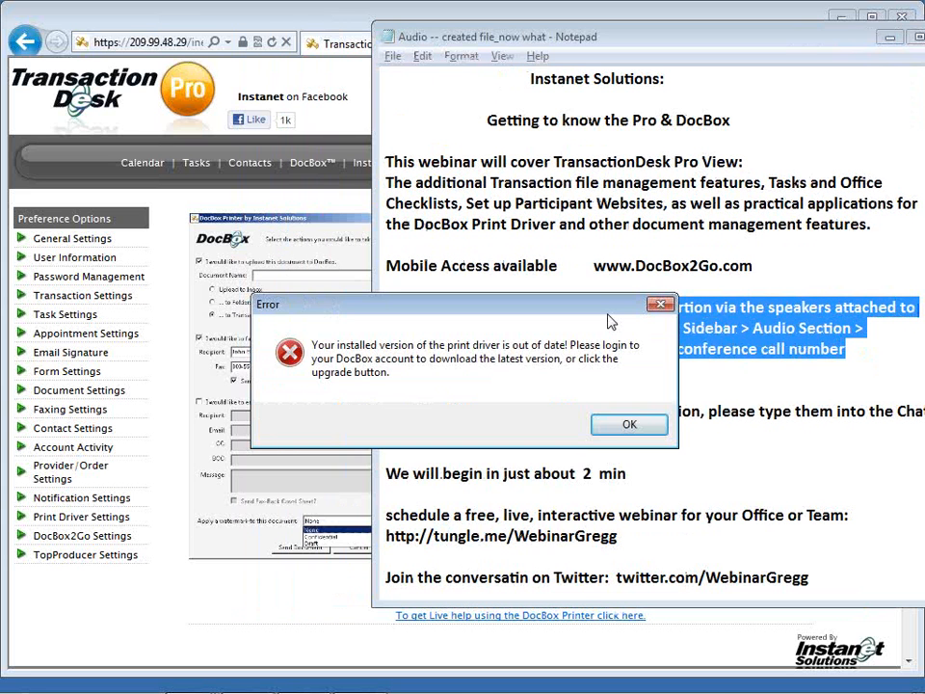
pyautogui.click(629, 424)
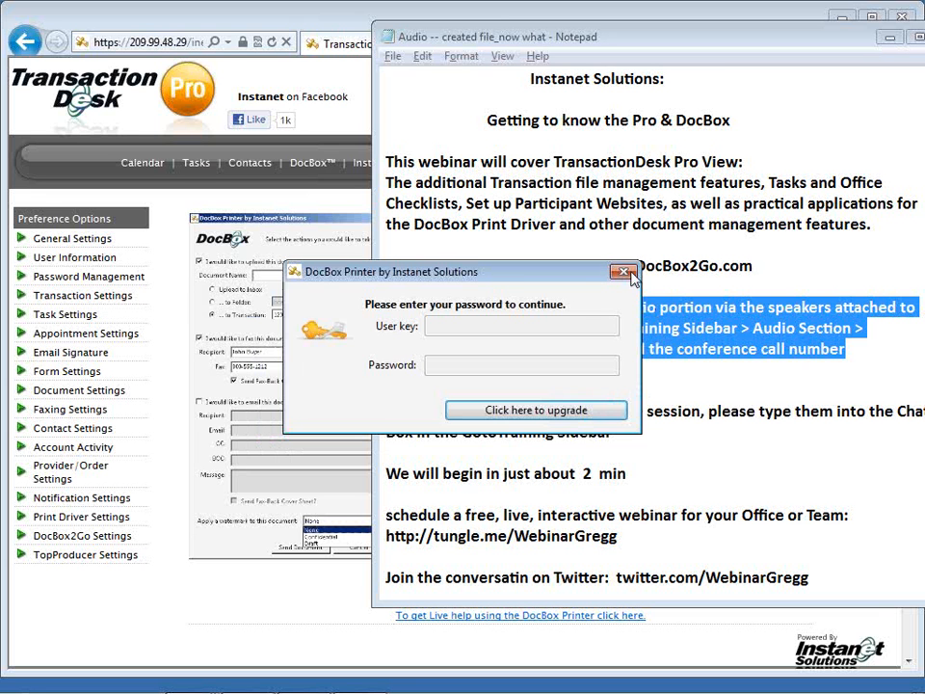
pyautogui.click(625, 272)
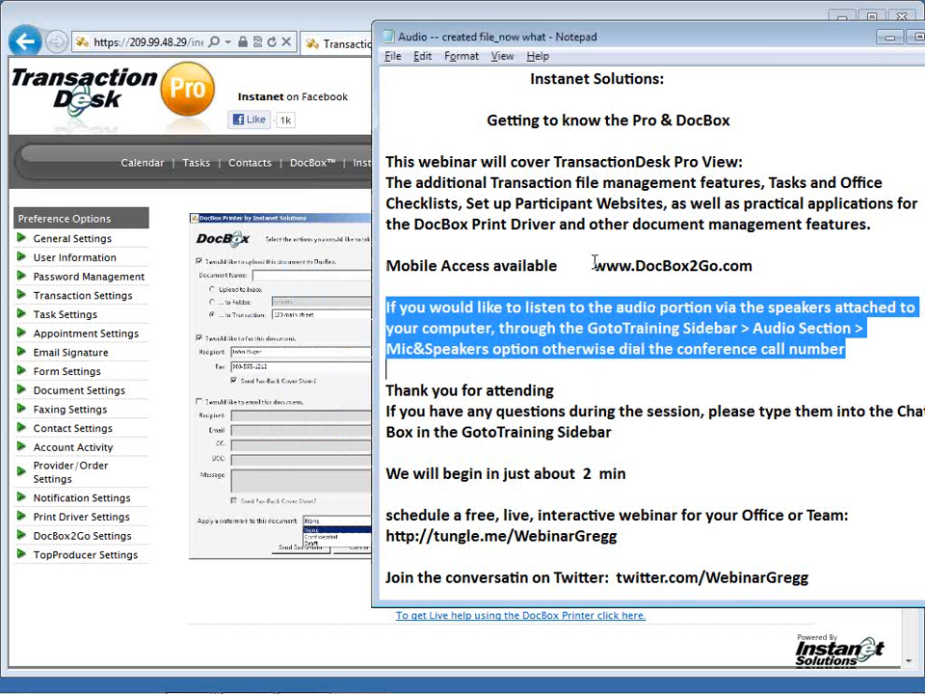
pyautogui.click(888, 43)
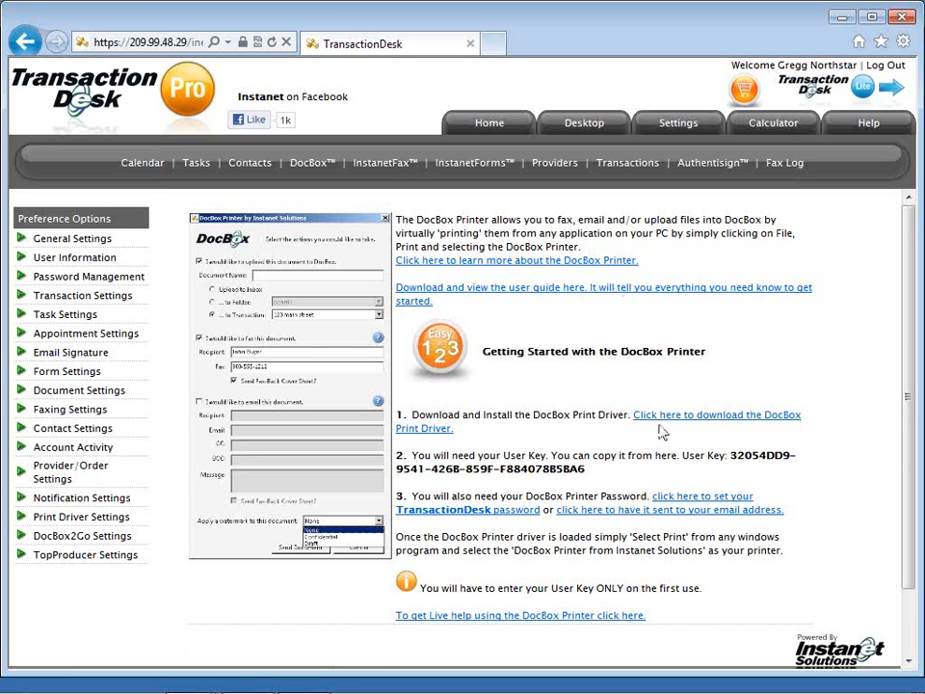
# Copy the entire DocBox Printer user key, then return to the Notepad notes.
pyautogui.doubleClick(738, 461)
pyautogui.moveTo(738, 464); pyautogui.dragTo(573, 470)
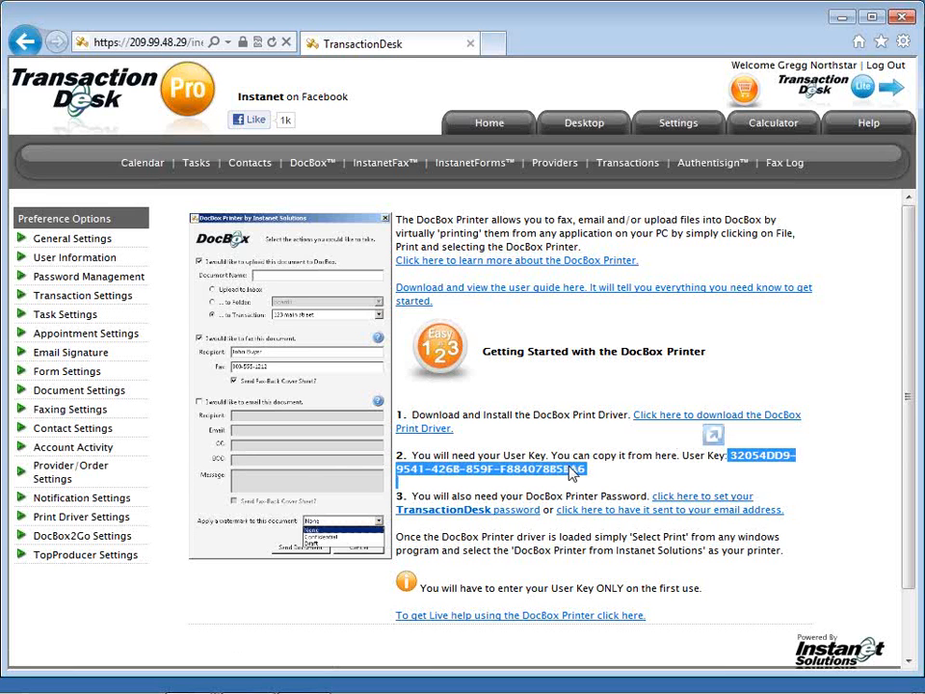
pyautogui.rightClick(573, 471)
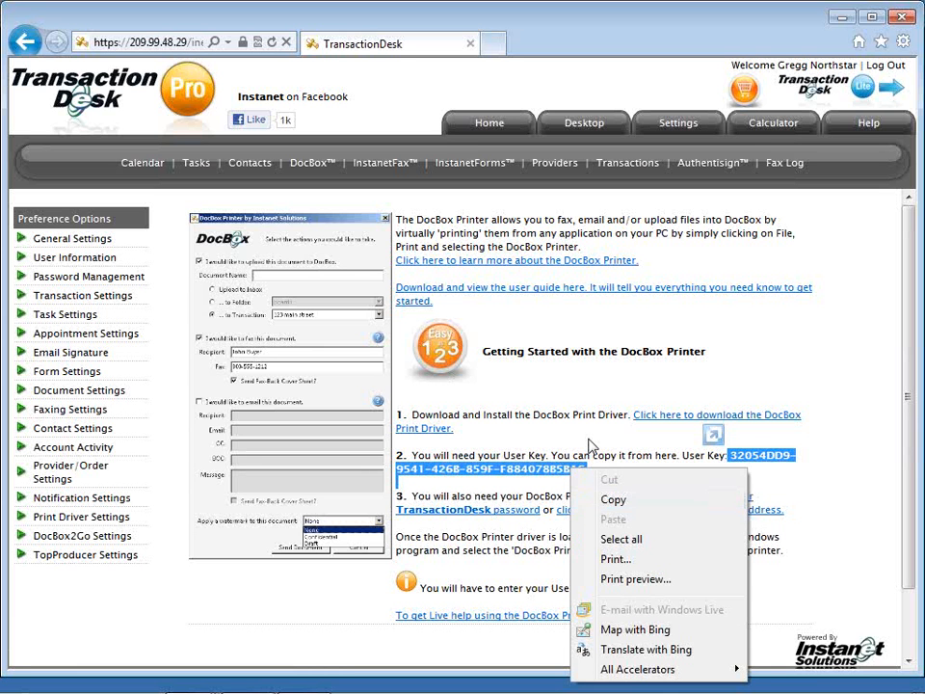
pyautogui.click(587, 500)
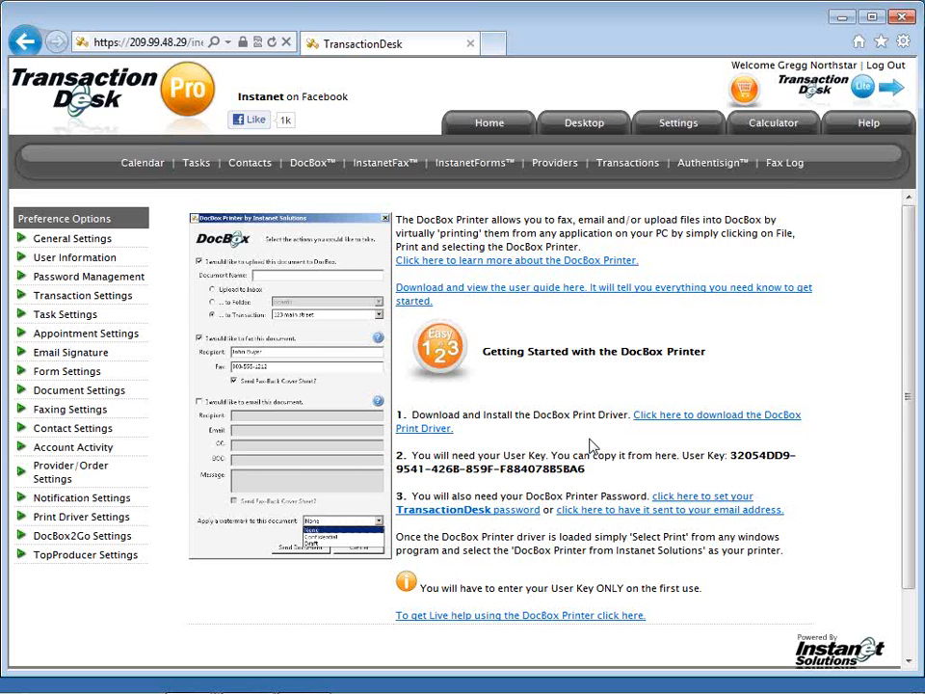
pyautogui.hotkey('alt', 'Tab')
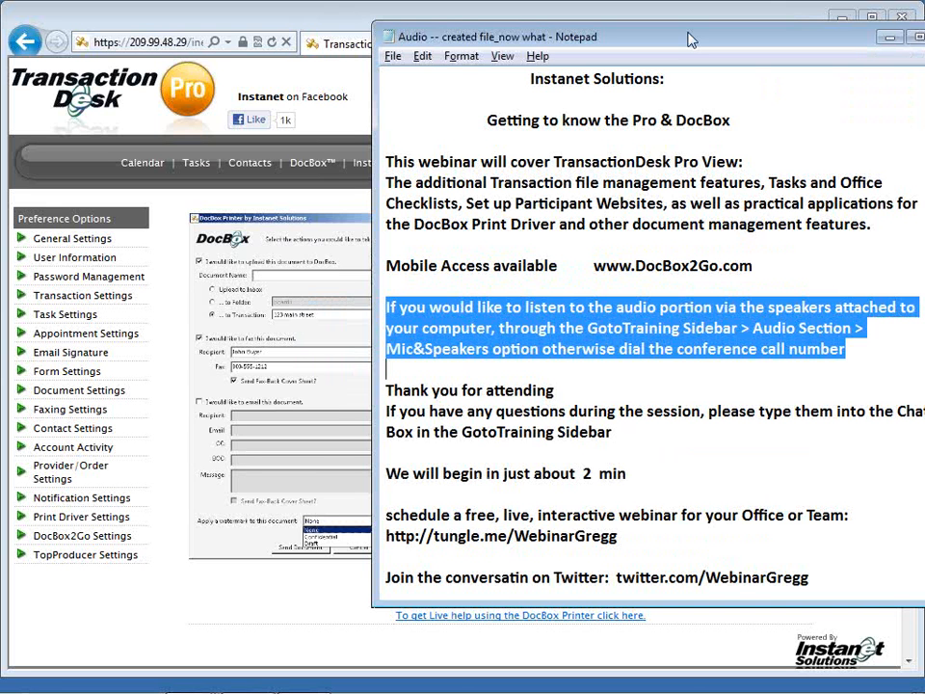
# Move Notepad left and scroll to the end of the webinar notes.
pyautogui.moveTo(689, 39); pyautogui.dragTo(575, 59)
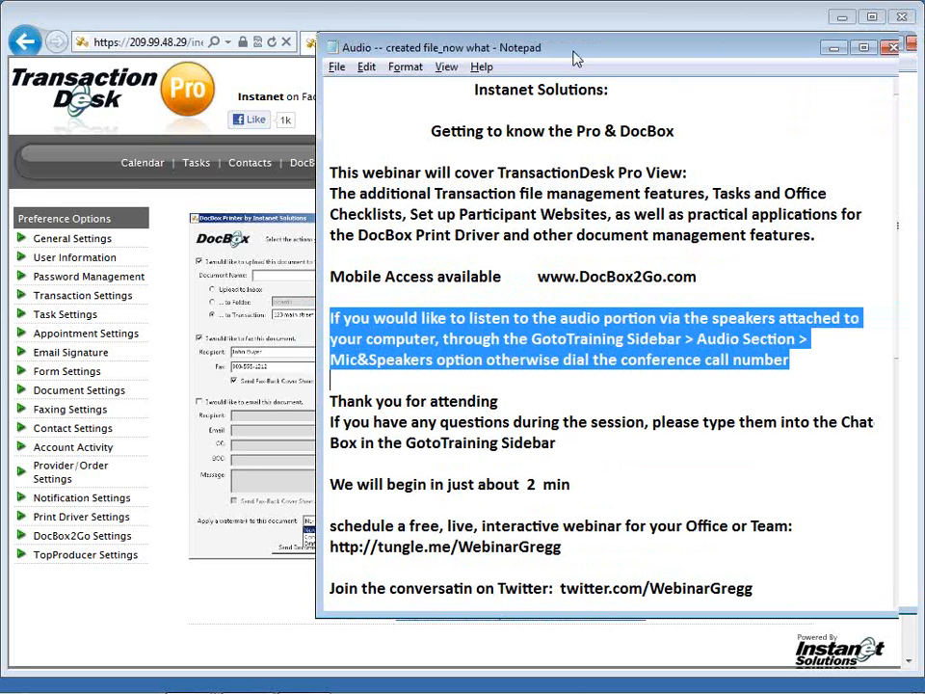
pyautogui.moveTo(575, 60); pyautogui.dragTo(406, 48)
pyautogui.moveTo(729, 281); pyautogui.dragTo(735, 439)
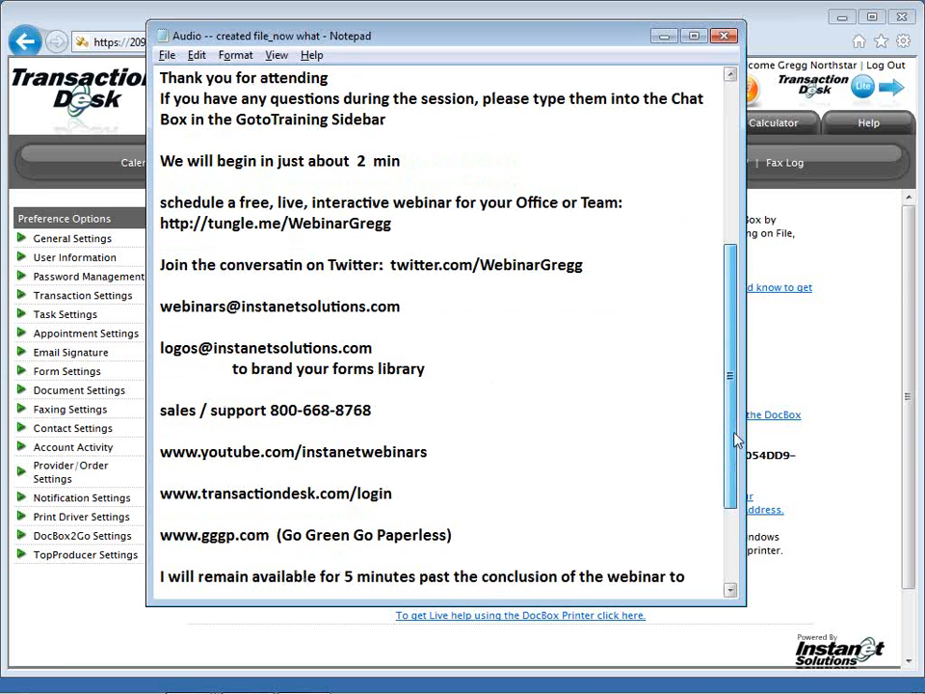
pyautogui.scroll(-1, 493, 390)
# Highlight the sales/support phone line, YouTube channel, TransactionDesk login and tungle.me links in turn.
pyautogui.moveTo(372, 368); pyautogui.dragTo(167, 347)
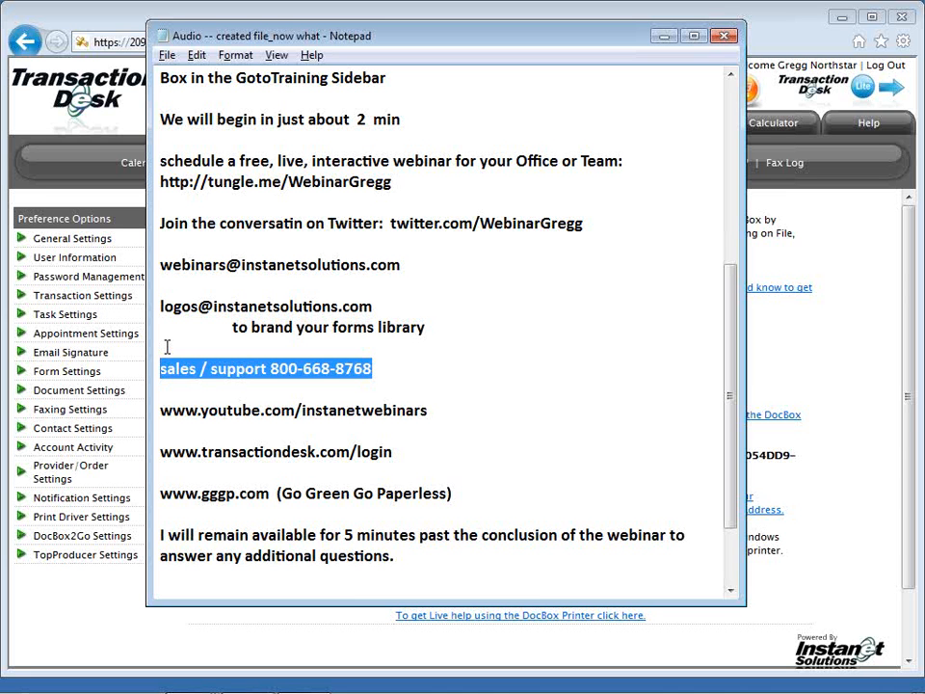
pyautogui.moveTo(160, 410); pyautogui.dragTo(430, 412)
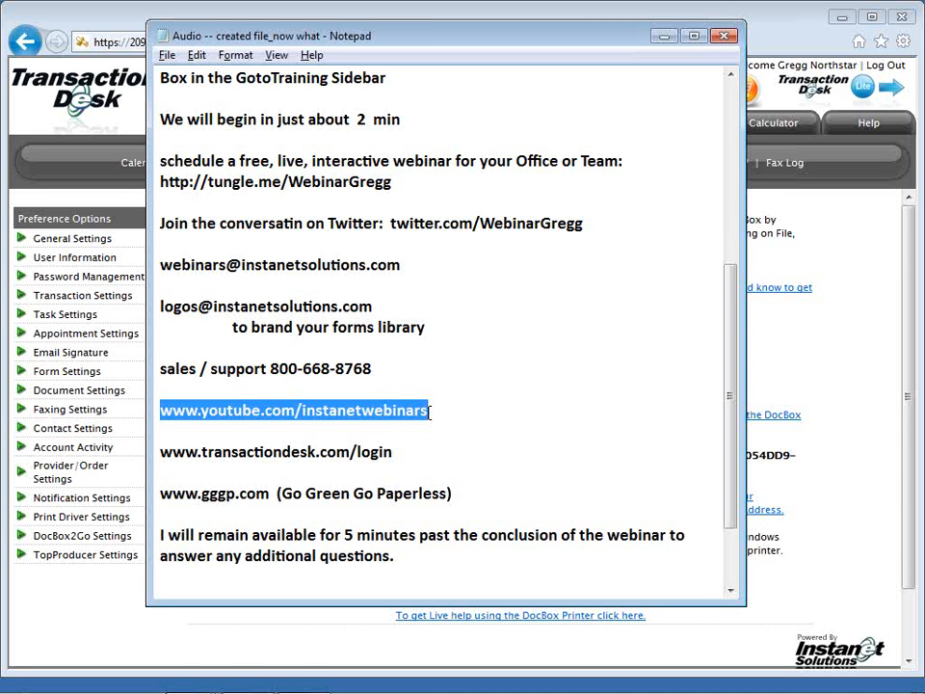
pyautogui.click(394, 452)
pyautogui.moveTo(394, 451); pyautogui.dragTo(162, 453)
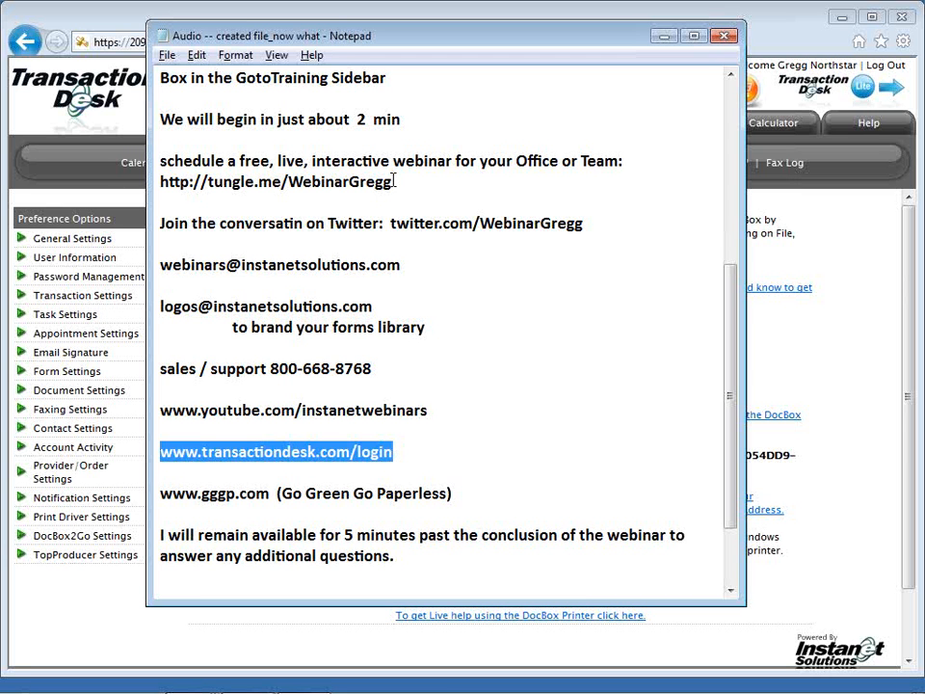
pyautogui.moveTo(393, 182); pyautogui.dragTo(160, 181)
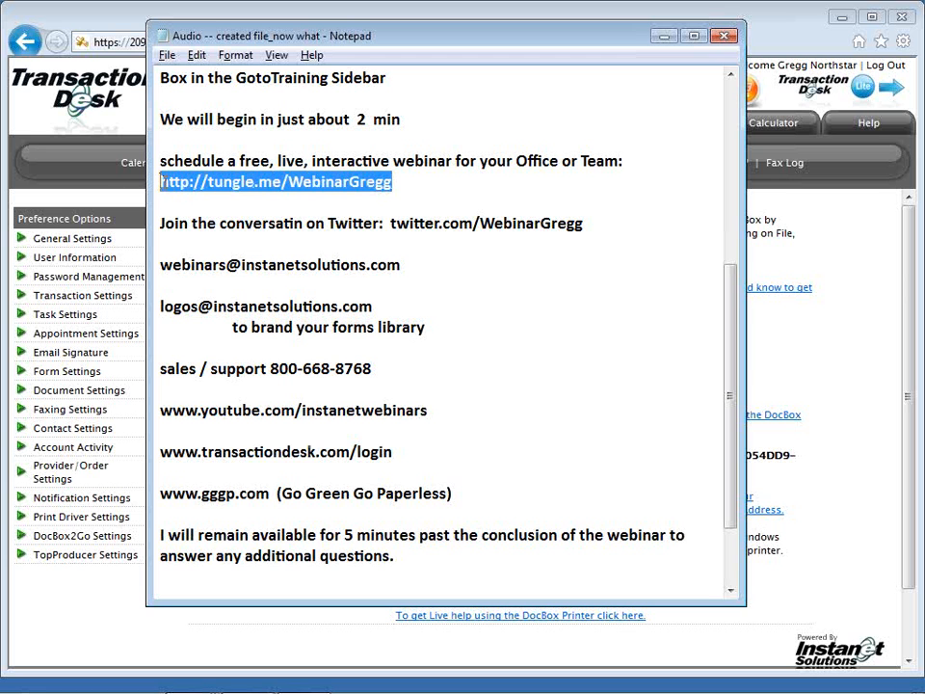